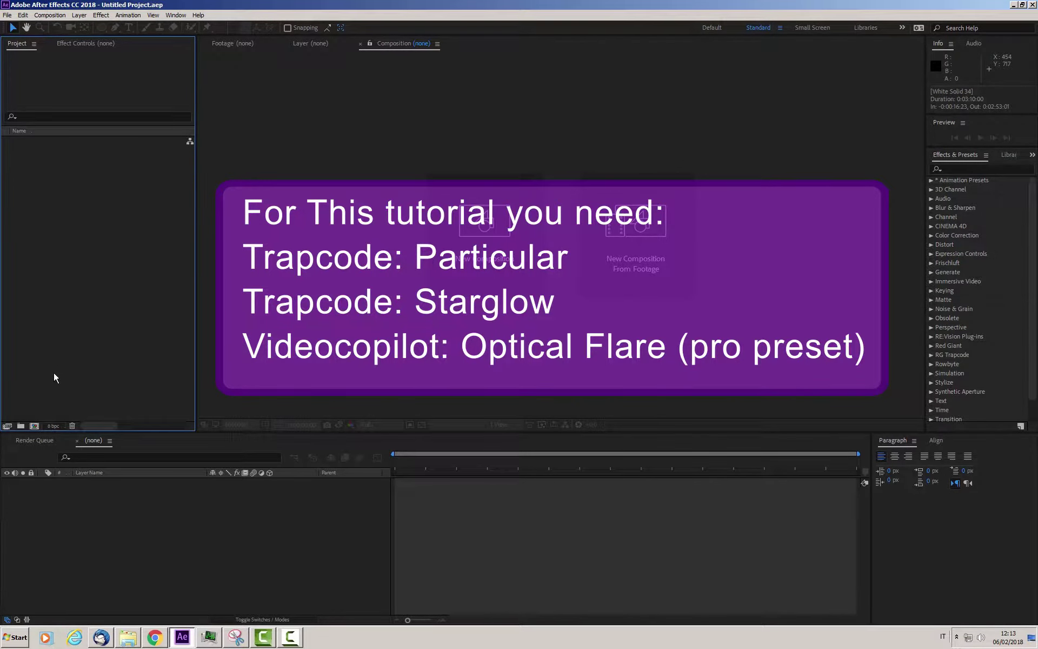
- Create the sphere_comp composition with the HDTV 1080 25 preset and 10-second duration
{"action": "left_click", "coordinate": [34, 425]}
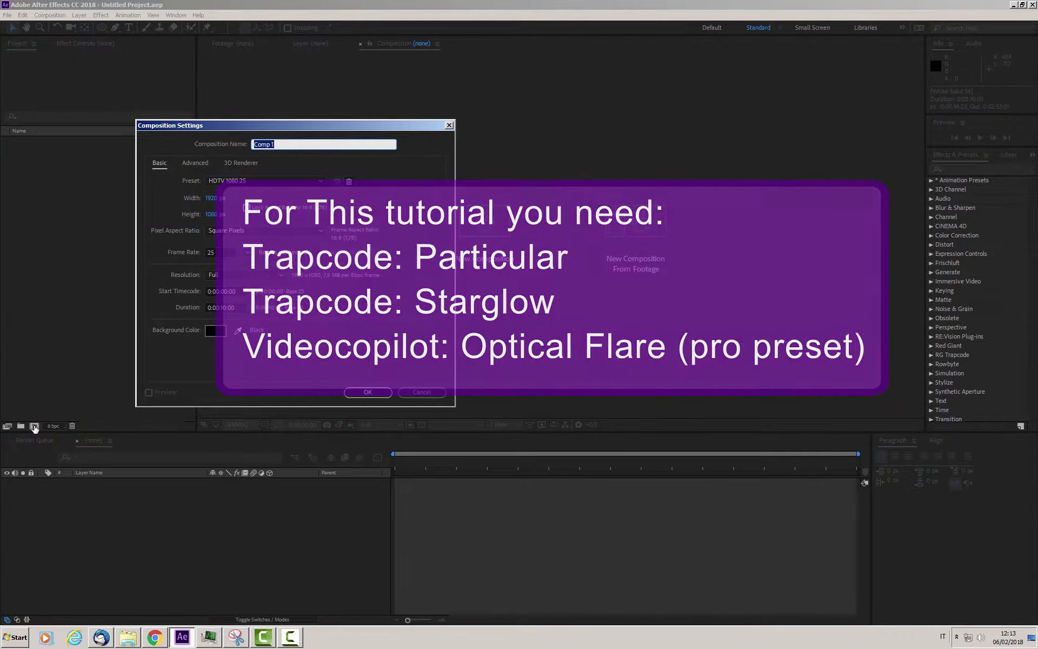
{"action": "type", "text": "sphere"}
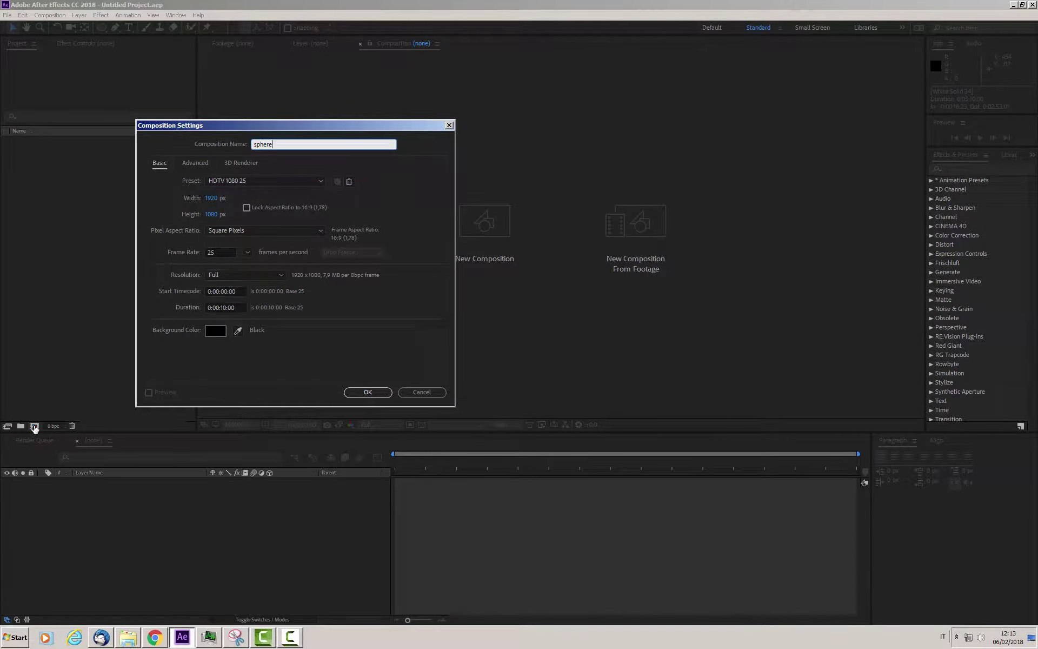
{"action": "type", "text": "mp"}
{"action": "left_click", "coordinate": [371, 393]}
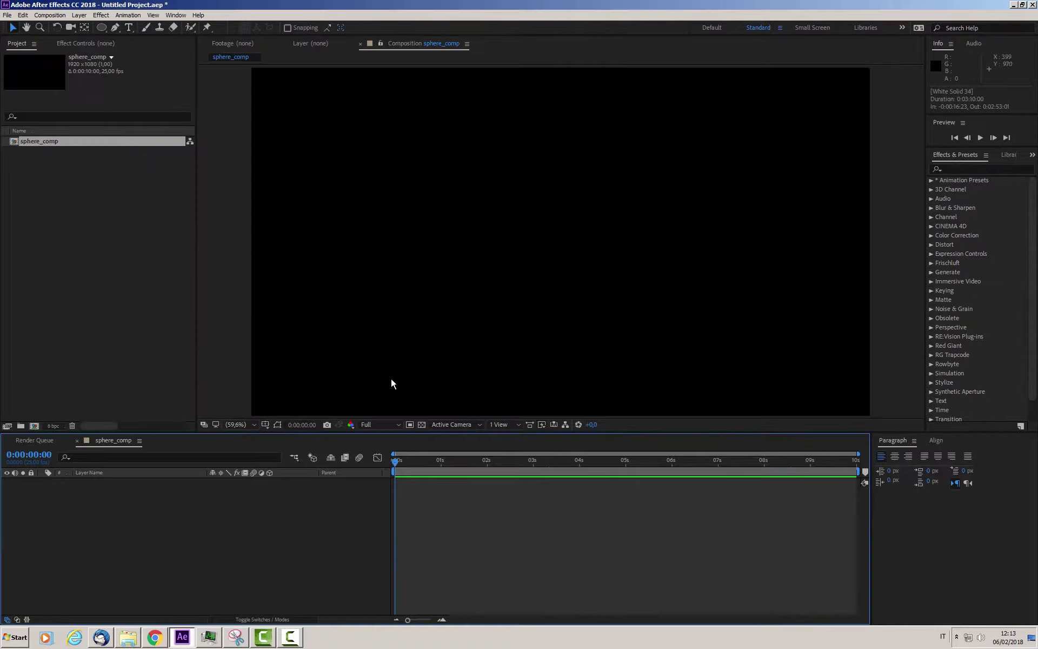
- Add a null object layer and rename it ctrl
{"action": "right_click", "coordinate": [186, 509]}
{"action": "mouse_move", "coordinate": [194, 519]}
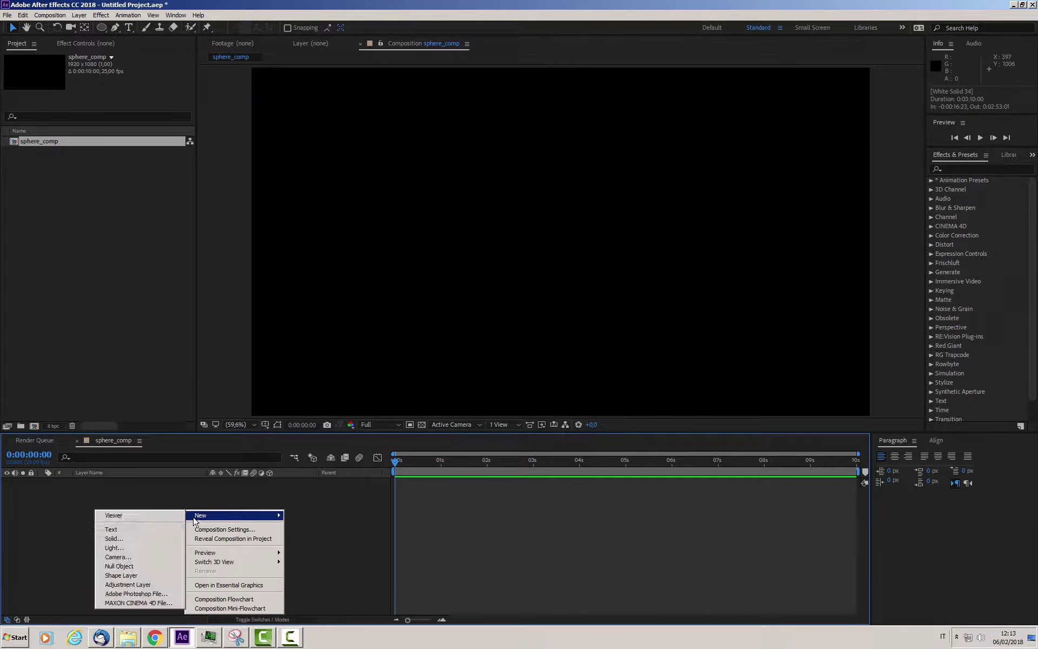
{"action": "left_click", "coordinate": [119, 567]}
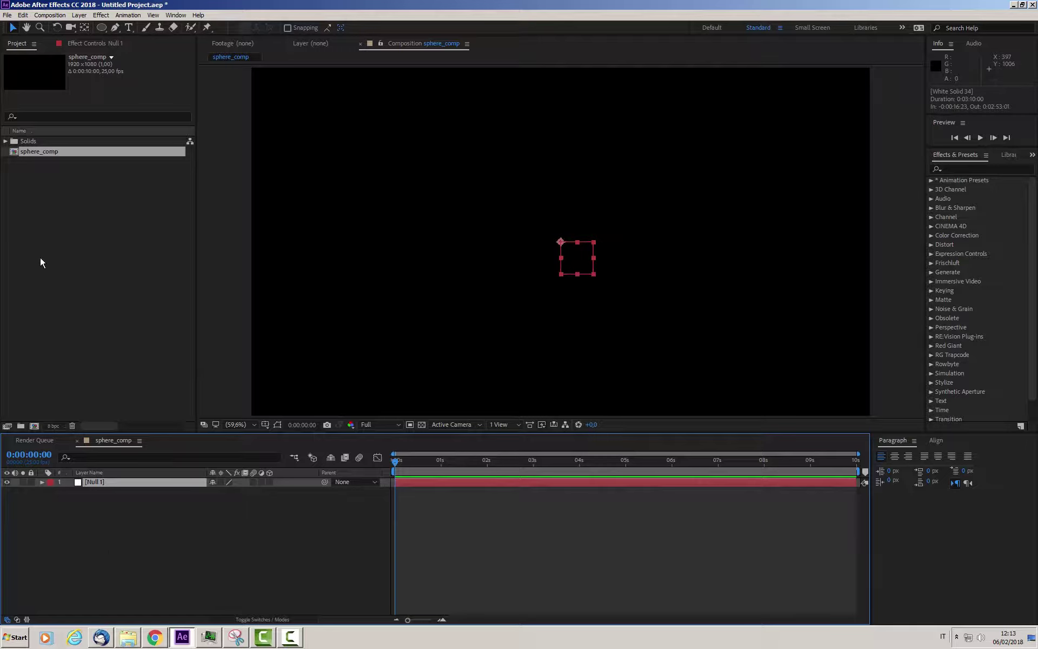
{"action": "key", "text": "Return"}
{"action": "type", "text": "ctrl"}
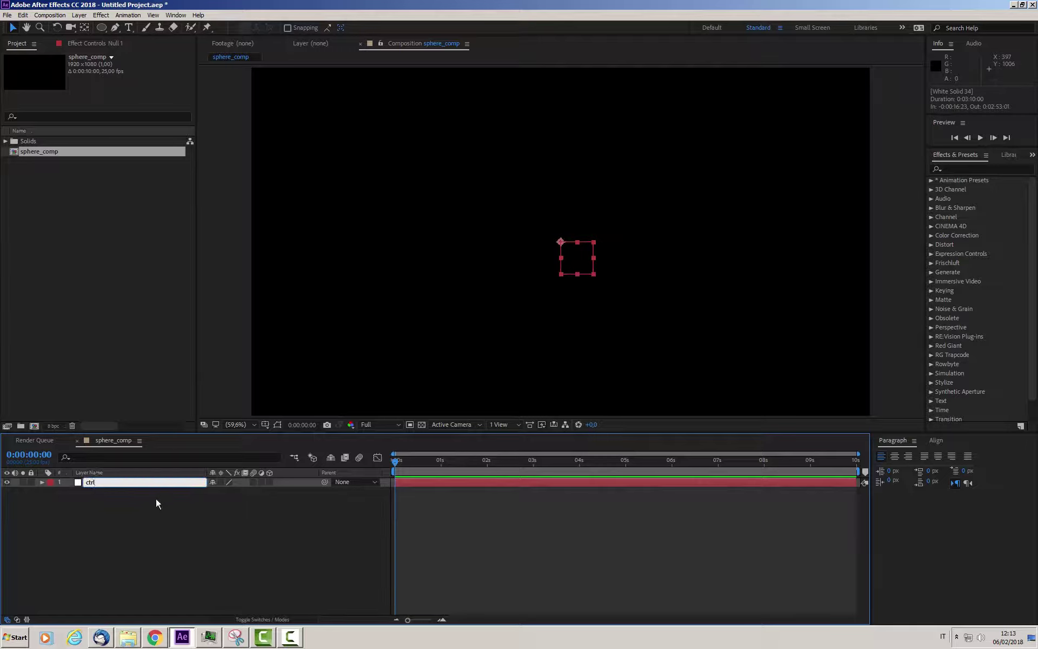
{"action": "key", "text": "Return"}
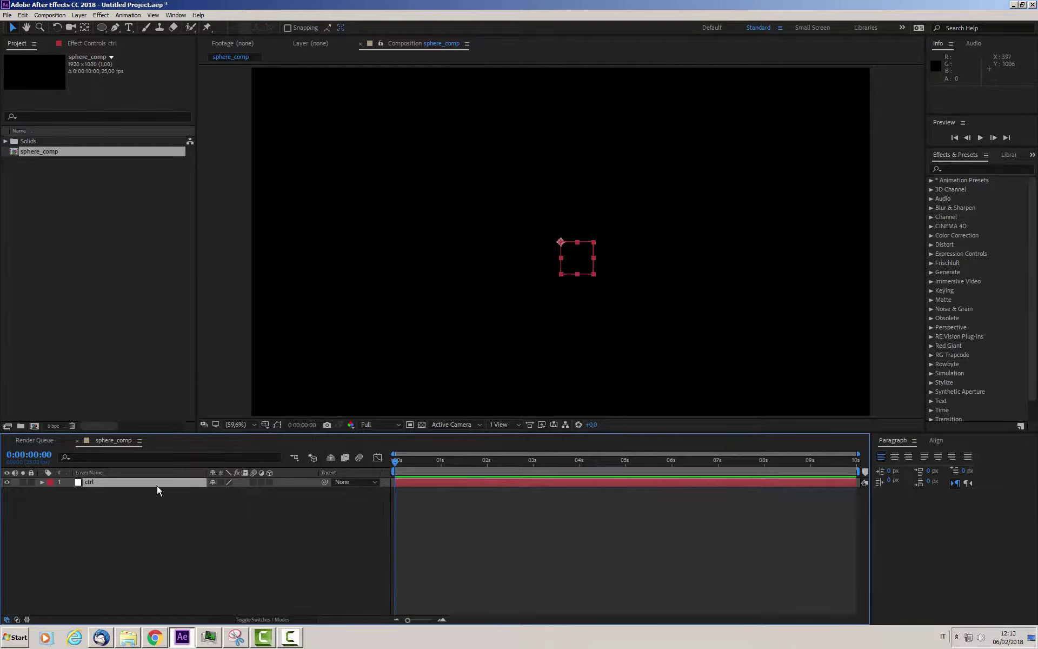
- Add a point light named Emitter
{"action": "right_click", "coordinate": [135, 521]}
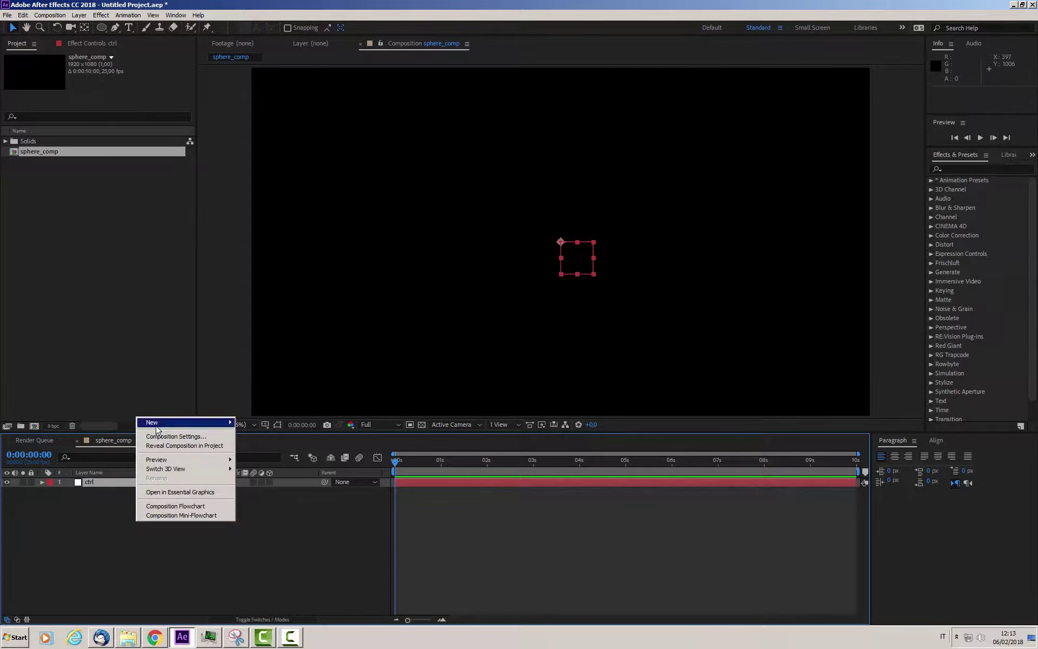
{"action": "mouse_move", "coordinate": [157, 423]}
{"action": "left_click", "coordinate": [79, 456]}
{"action": "type", "text": "Emitter"}
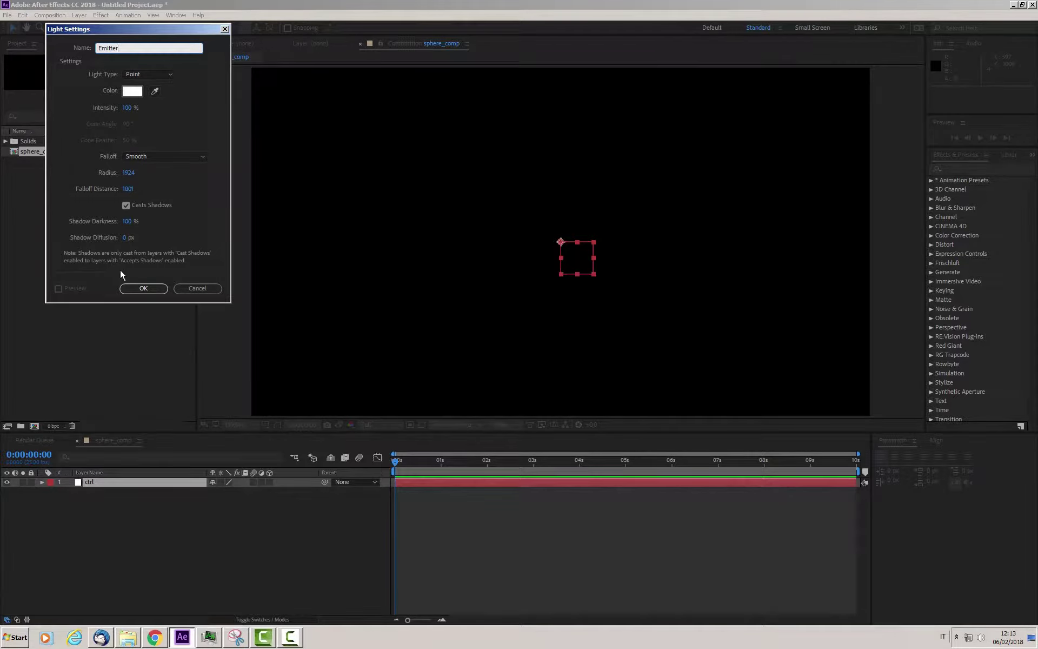
{"action": "left_click", "coordinate": [142, 289]}
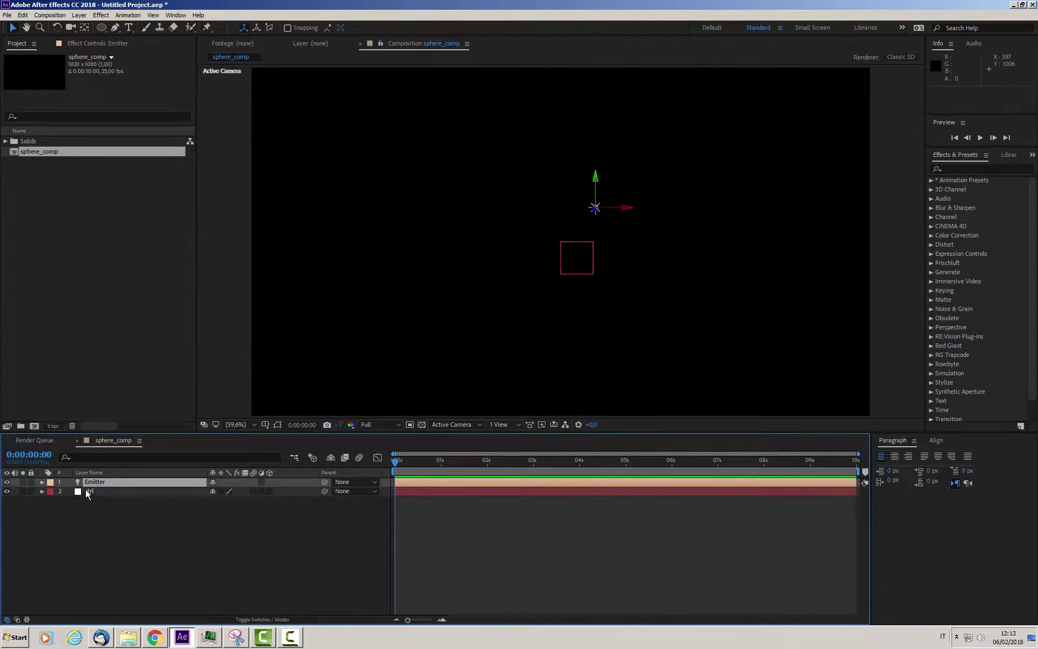
- Move the Emitter light to the right along its X axis
{"action": "left_click", "coordinate": [42, 491]}
{"action": "left_click", "coordinate": [71, 500]}
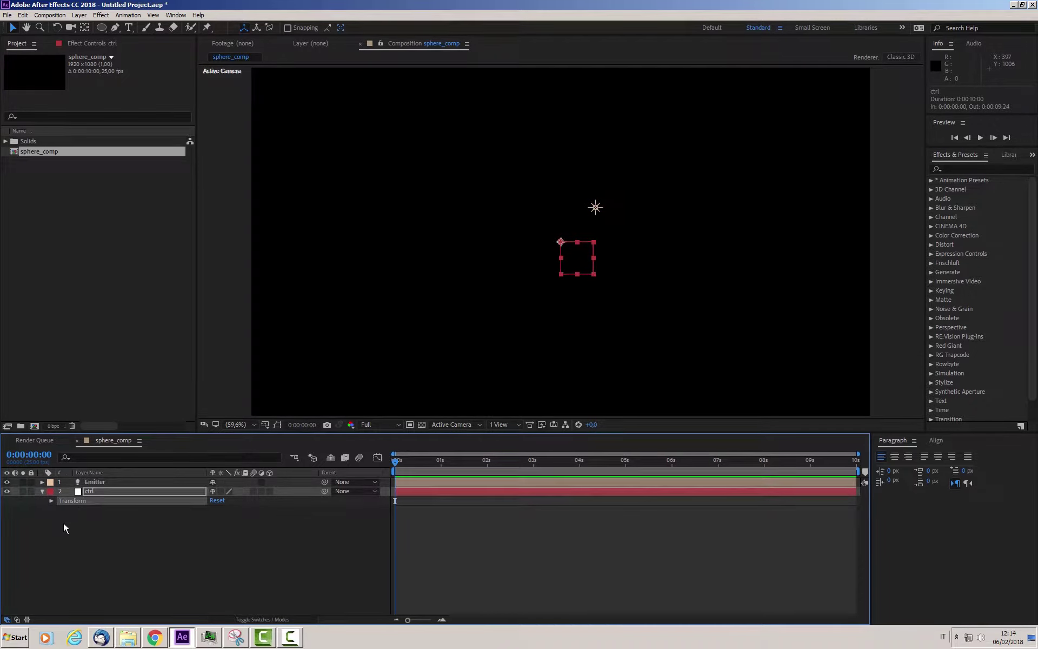
{"action": "left_click", "coordinate": [88, 482]}
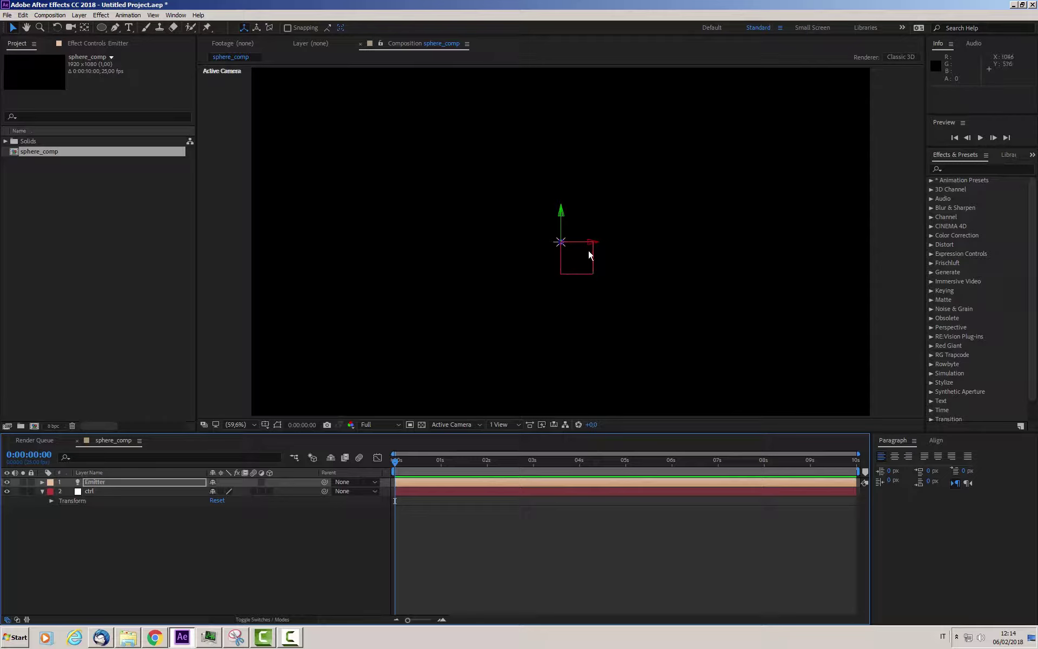
{"action": "left_click_drag", "start_coordinate": [592, 238], "coordinate": [685, 246]}
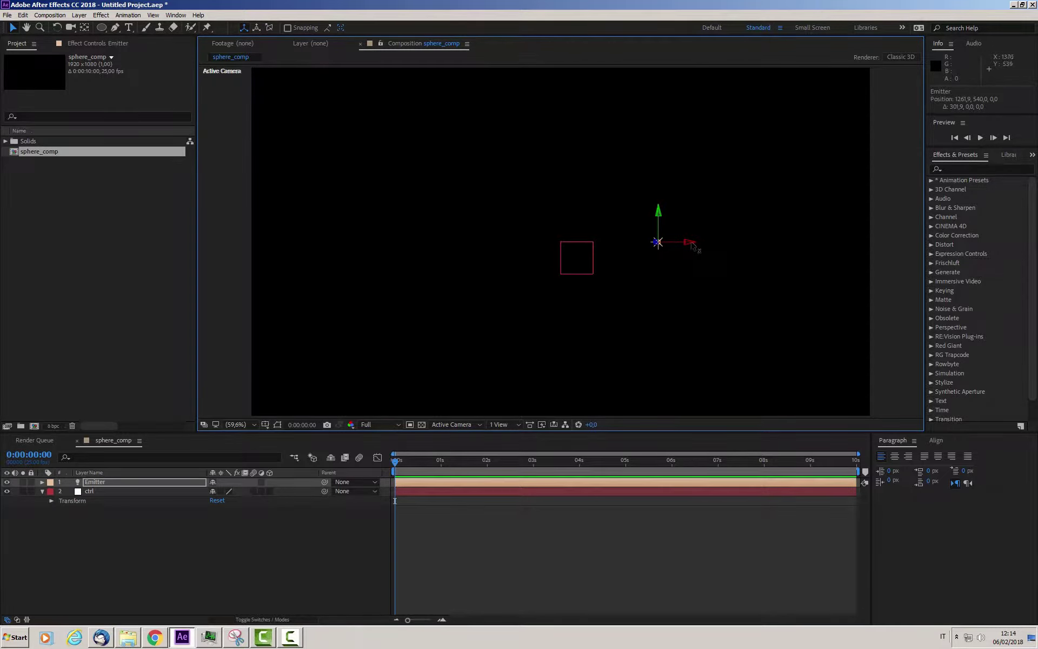
{"action": "left_click_drag", "start_coordinate": [694, 245], "coordinate": [715, 245]}
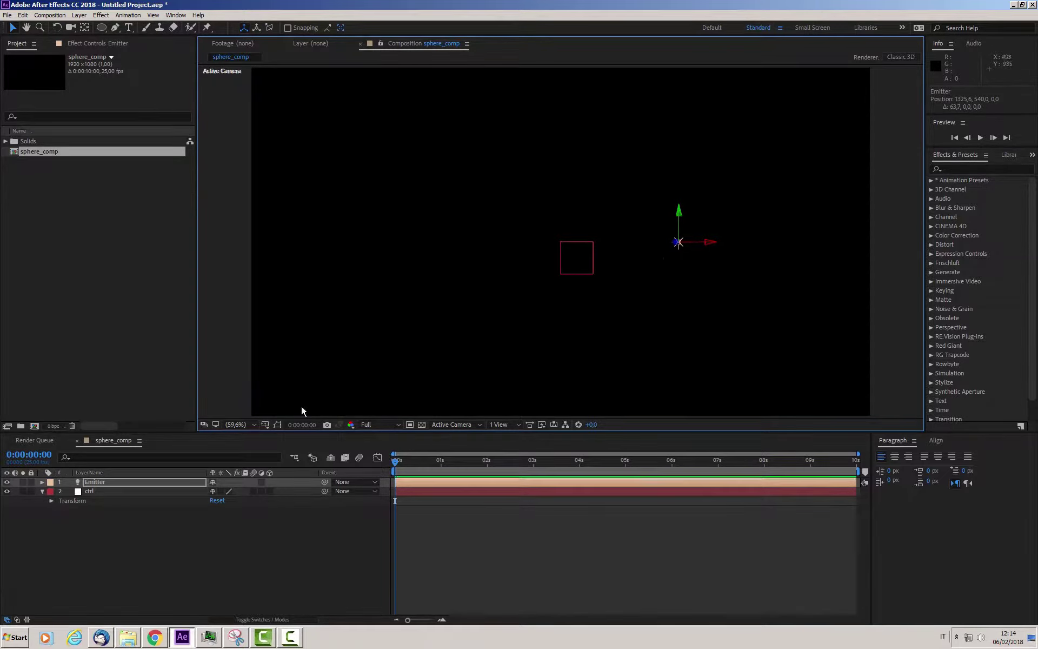
- Parent the Emitter light to the ctrl null, keeping ctrl's rotation at 0°
{"action": "left_click", "coordinate": [52, 501]}
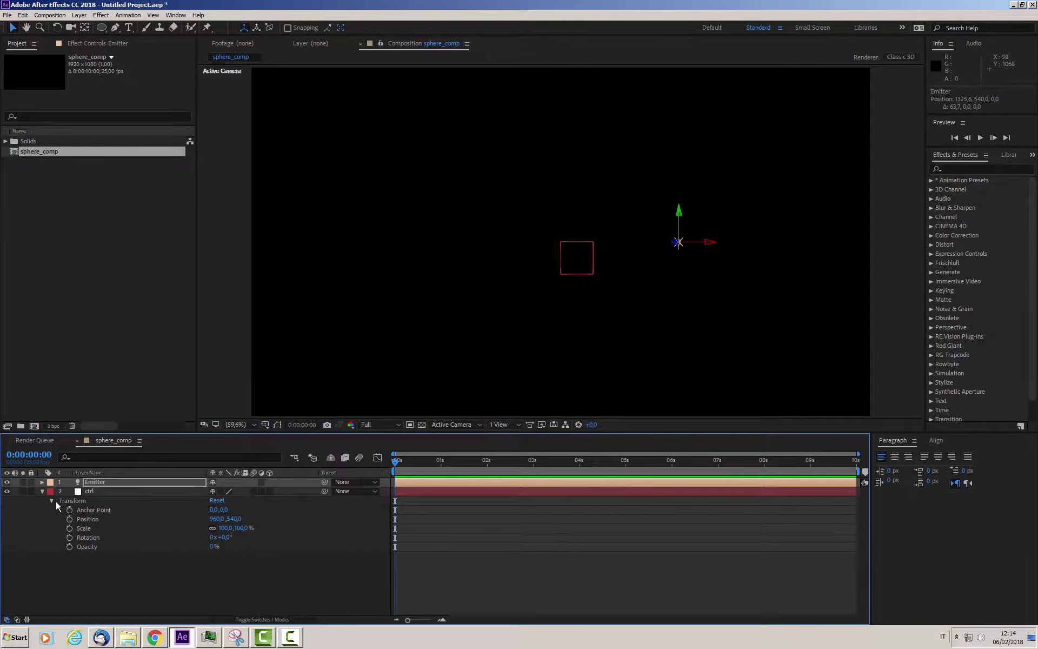
{"action": "left_click_drag", "start_coordinate": [220, 537], "coordinate": [263, 543]}
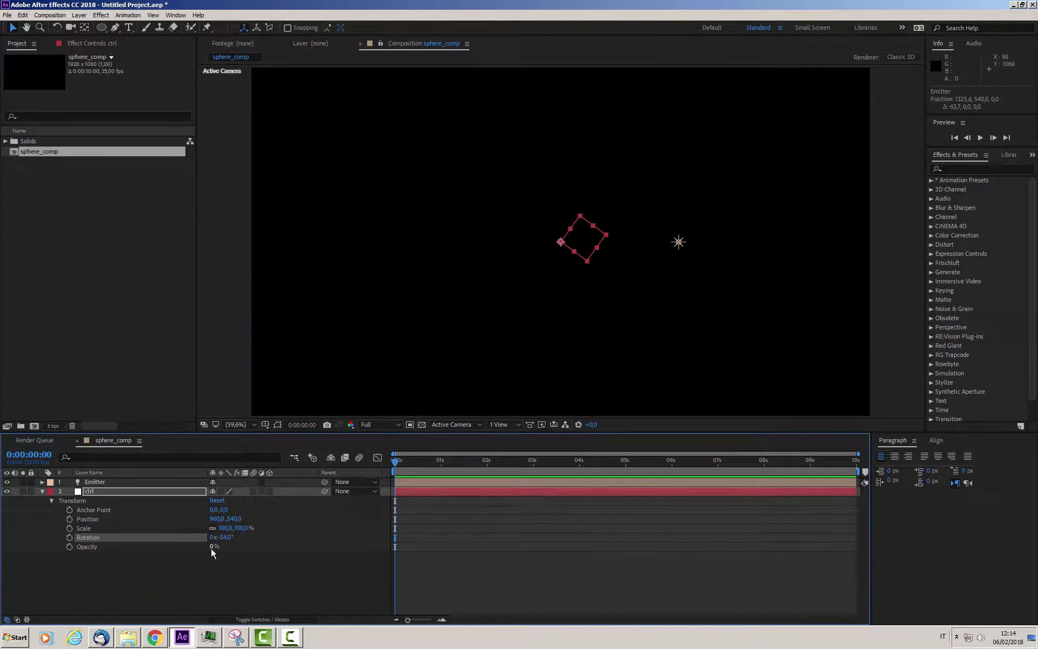
{"action": "key", "text": "ctrl+z"}
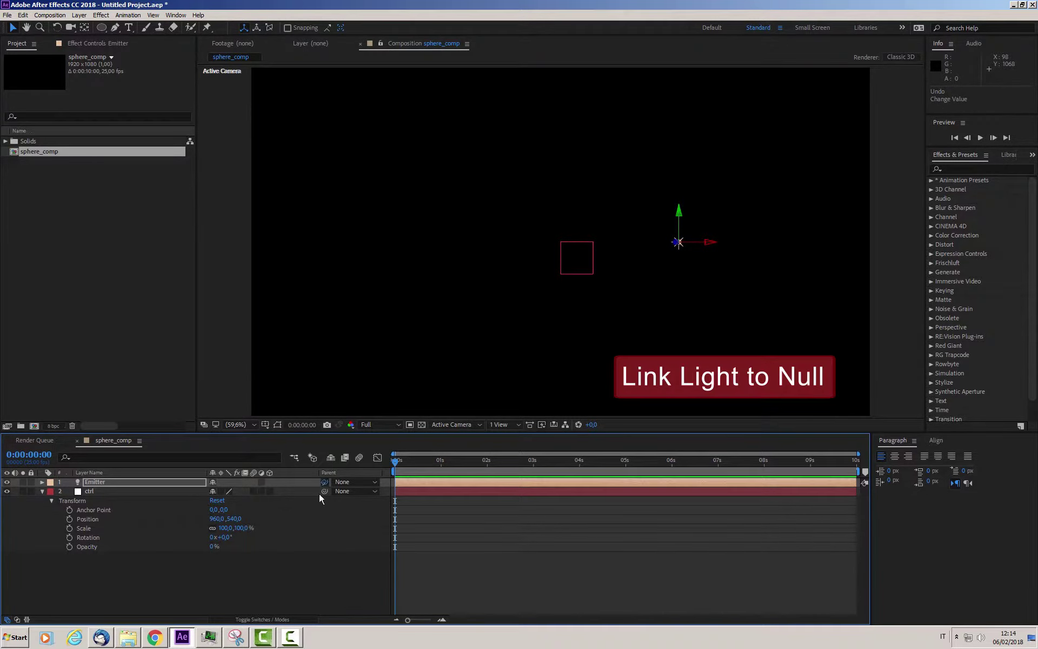
{"action": "left_click_drag", "start_coordinate": [324, 482], "coordinate": [107, 487]}
{"action": "mouse_move", "coordinate": [221, 537]}
{"action": "left_mouse_down"}
{"action": "mouse_move", "coordinate": [189, 563]}
{"action": "mouse_move", "coordinate": [240, 571]}
{"action": "left_mouse_up"}
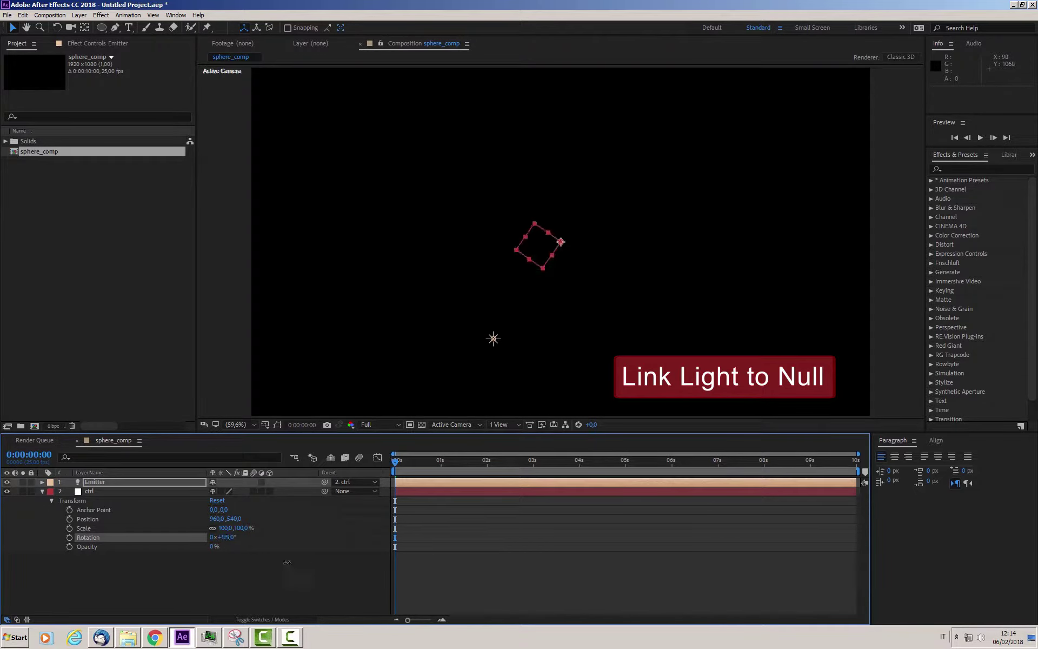
{"action": "key", "text": "ctrl+z"}
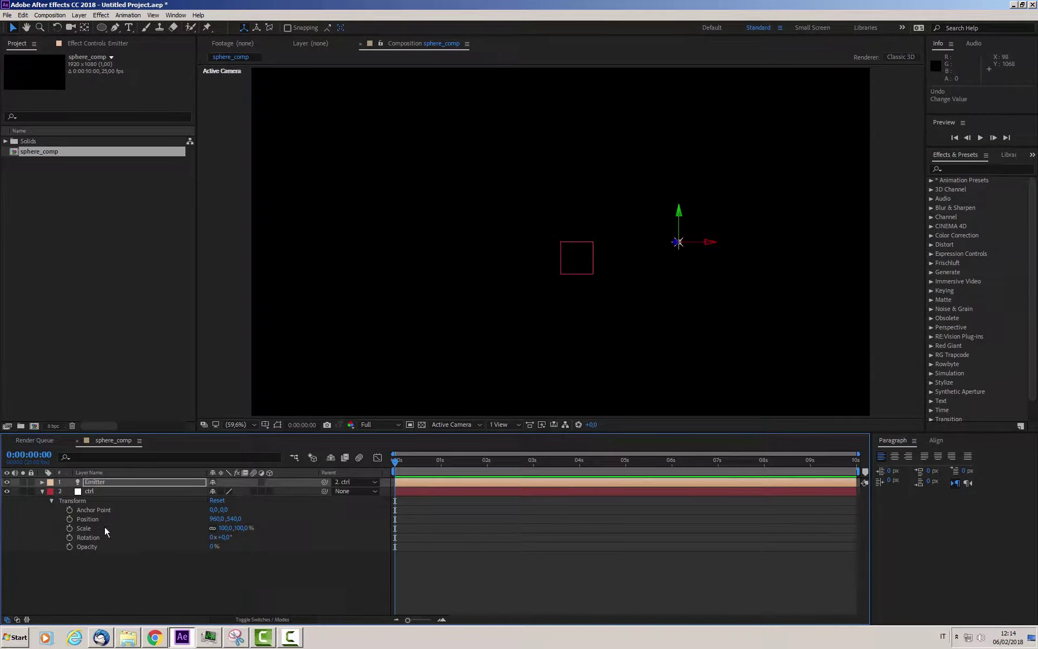
- Give ctrl's Rotation the expression time*400 and scrub to confirm the light orbits
{"action": "left_click", "coordinate": [69, 537], "text": "alt"}
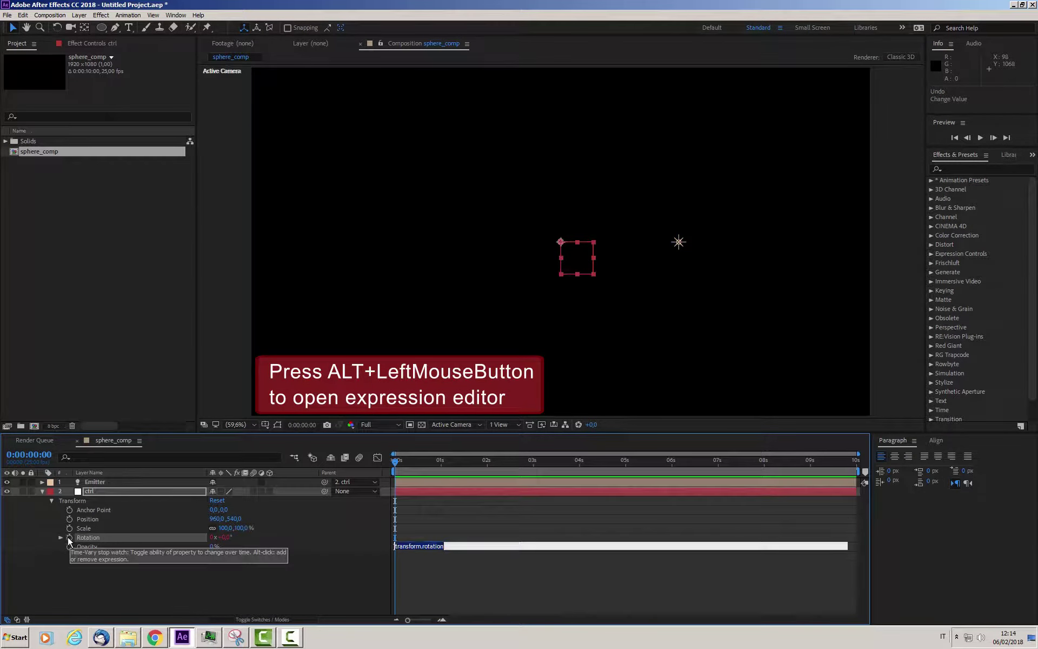
{"action": "type", "text": "time"}
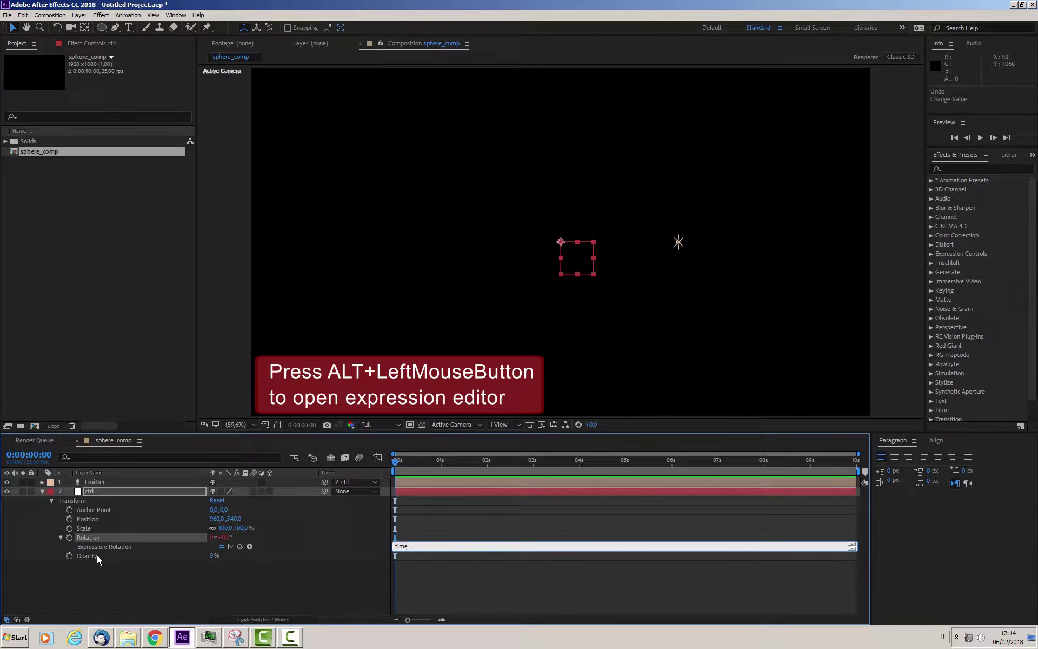
{"action": "type", "text": "*400"}
{"action": "key", "text": "KP_Enter"}
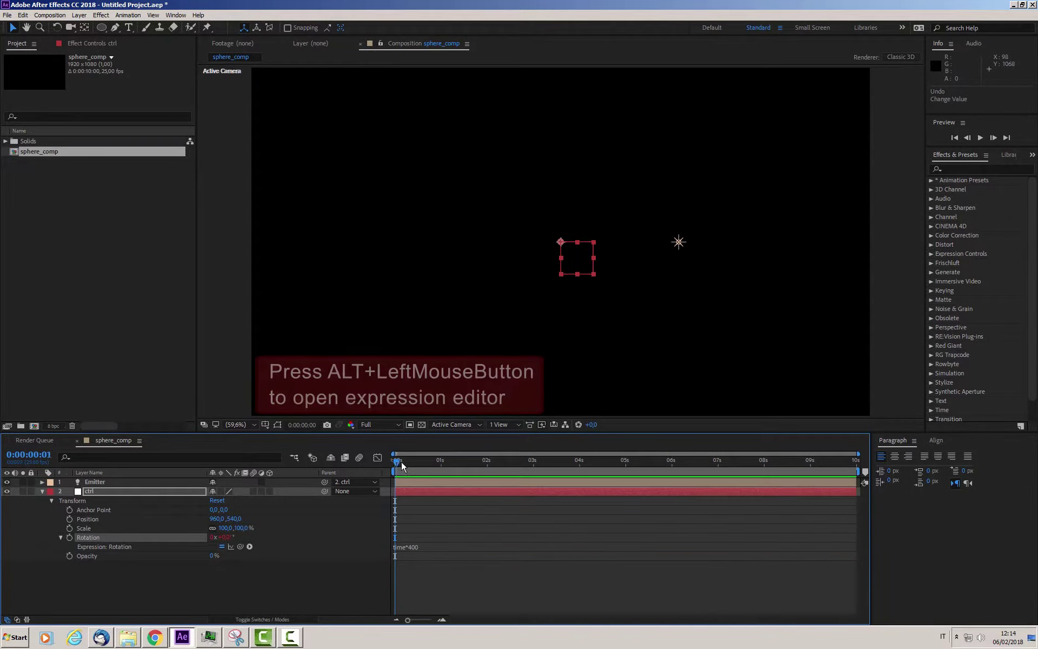
{"action": "mouse_move", "coordinate": [402, 461]}
{"action": "left_mouse_down"}
{"action": "mouse_move", "coordinate": [505, 463]}
{"action": "mouse_move", "coordinate": [362, 474]}
{"action": "left_mouse_up"}
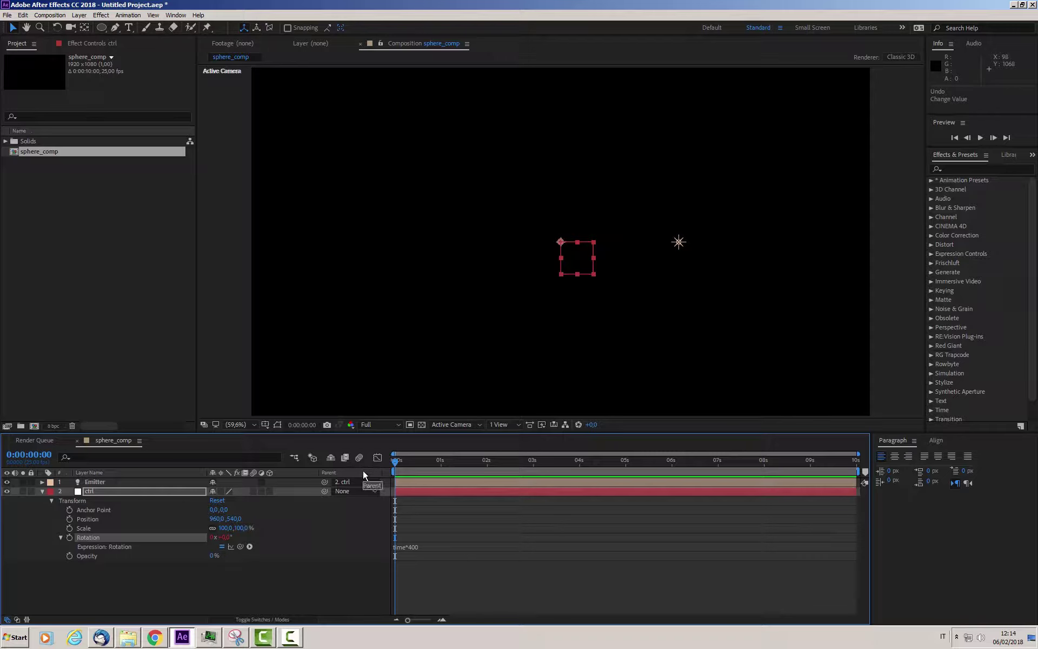
{"action": "left_click", "coordinate": [42, 491]}
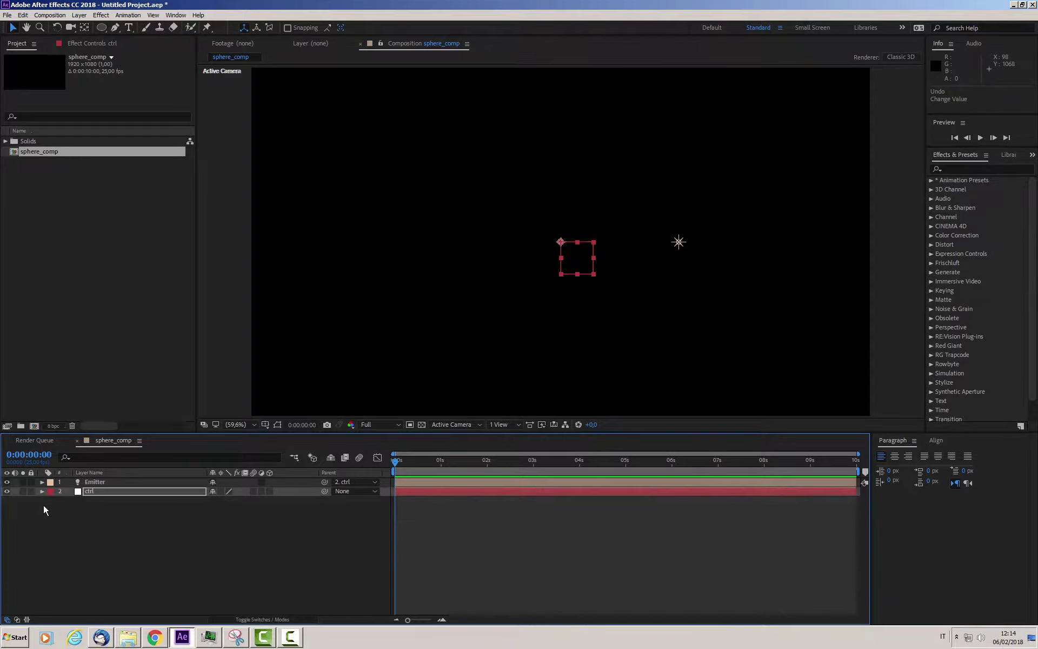
- Add a new solid layer named particular
{"action": "left_click", "coordinate": [98, 519]}
{"action": "right_click", "coordinate": [98, 520]}
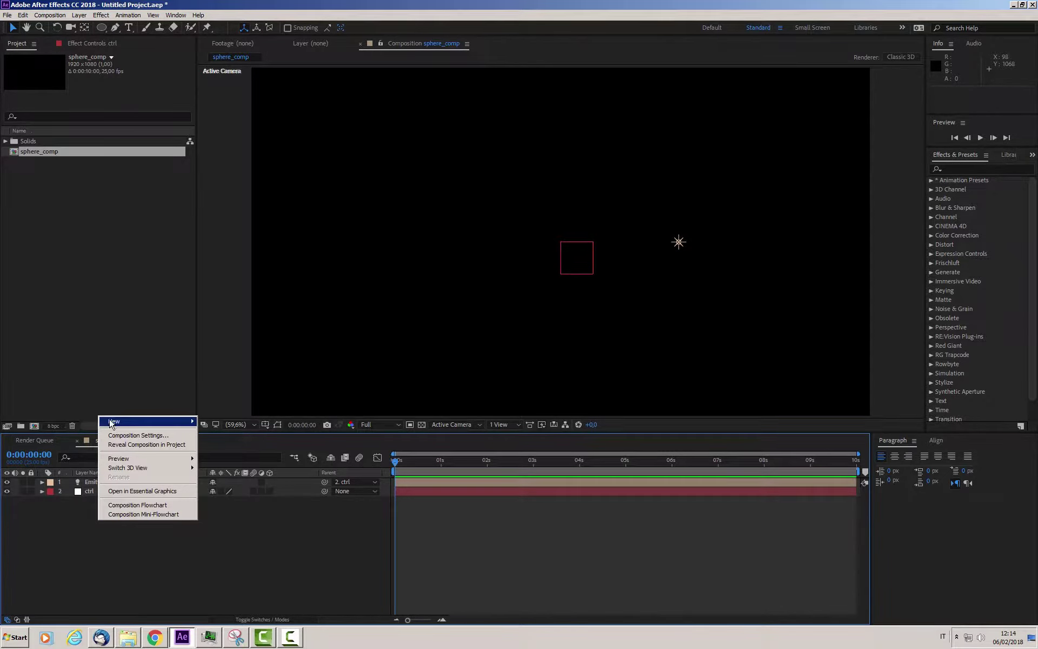
{"action": "mouse_move", "coordinate": [111, 423]}
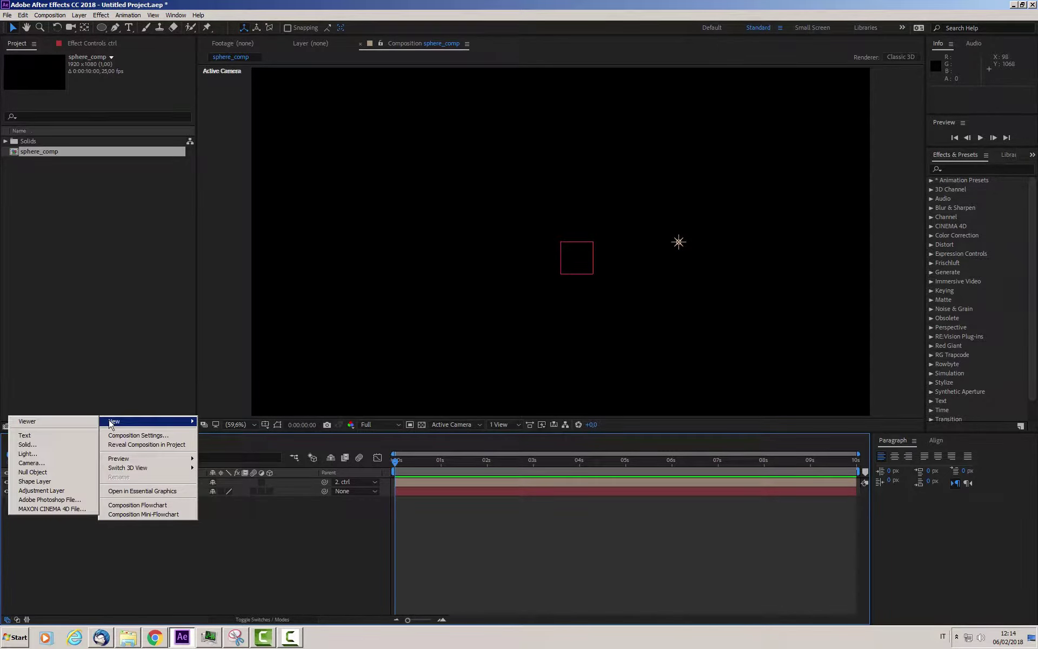
{"action": "left_click", "coordinate": [35, 446]}
{"action": "type", "text": "particular"}
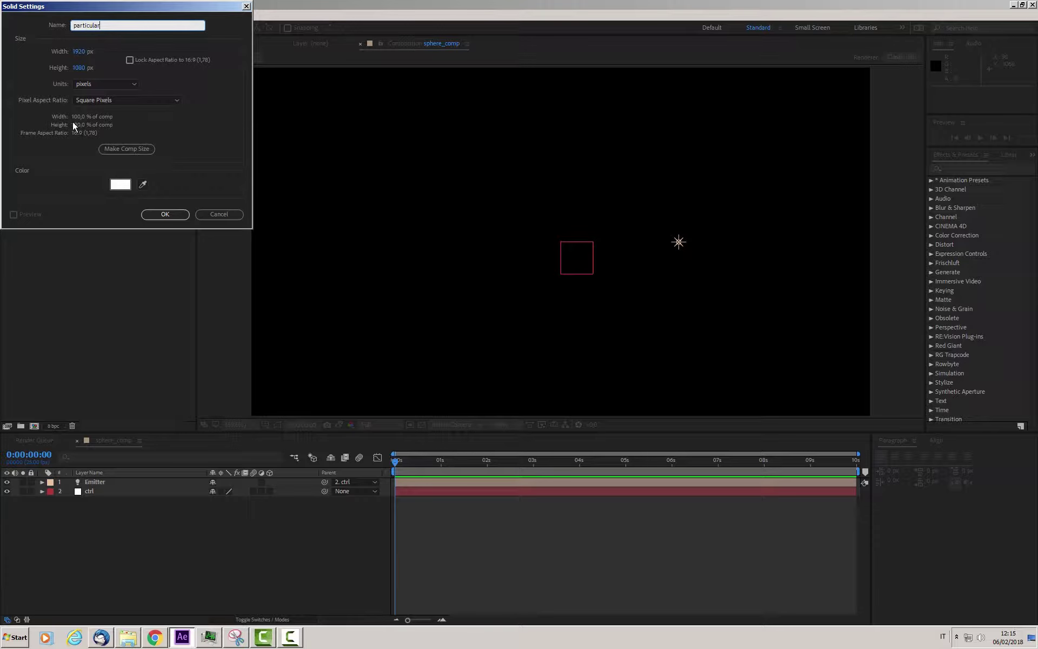
{"action": "left_click", "coordinate": [165, 214]}
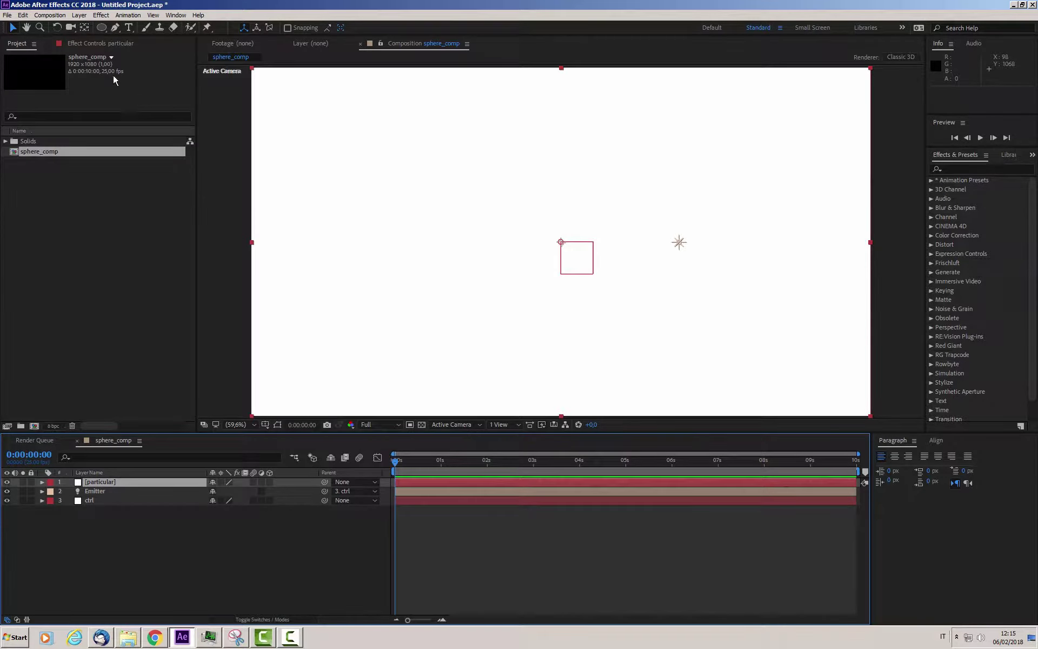
- Apply Trapcode Particular to the particular layer and scrub to see particles emitting
{"action": "left_click", "coordinate": [98, 44]}
{"action": "right_click", "coordinate": [92, 234]}
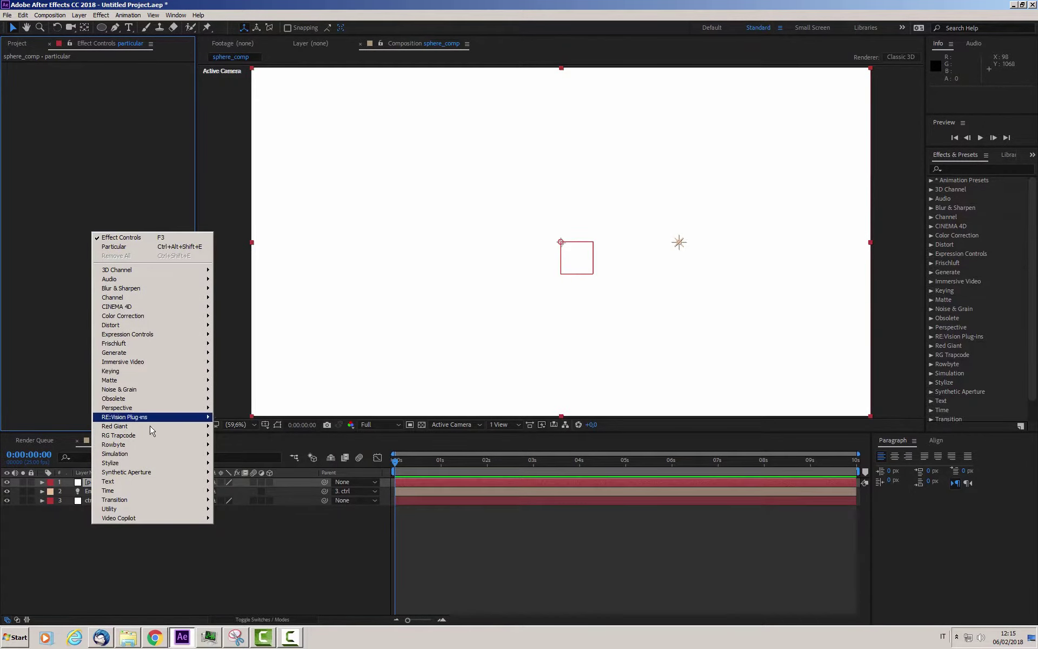
{"action": "mouse_move", "coordinate": [136, 439]}
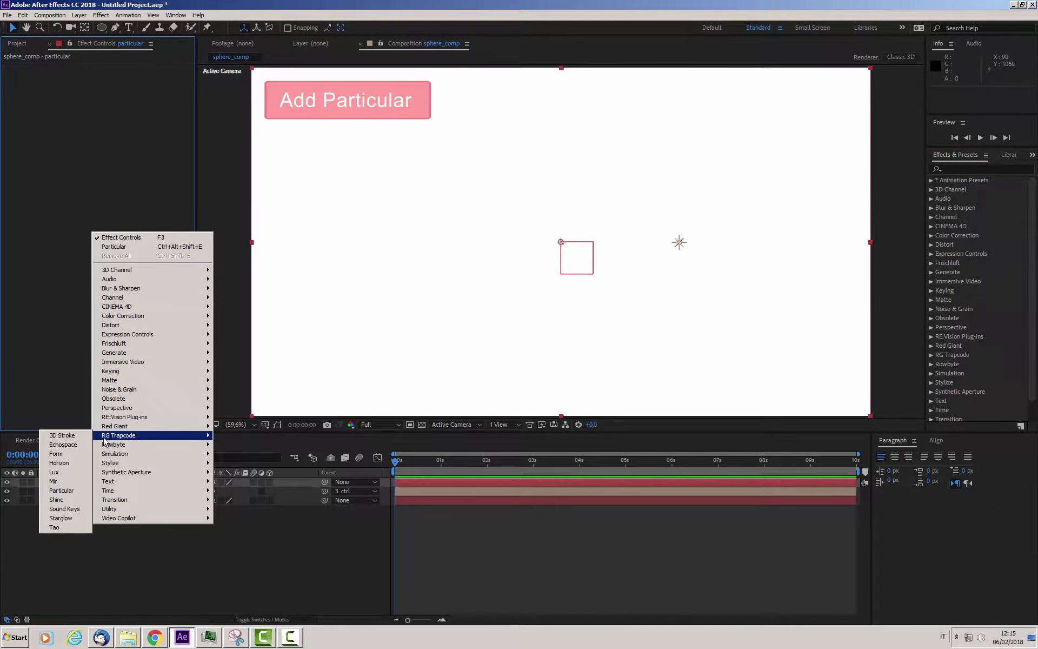
{"action": "left_click", "coordinate": [60, 492]}
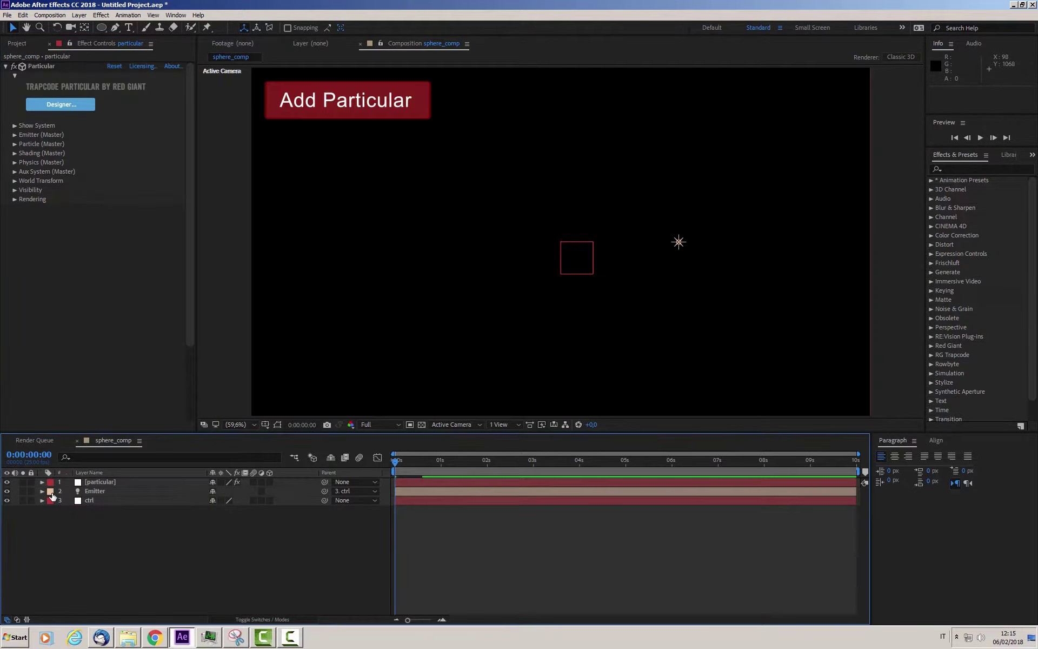
{"action": "left_click", "coordinate": [402, 463]}
{"action": "mouse_move", "coordinate": [402, 463]}
{"action": "left_mouse_down"}
{"action": "mouse_move", "coordinate": [471, 466]}
{"action": "mouse_move", "coordinate": [377, 461]}
{"action": "left_mouse_up"}
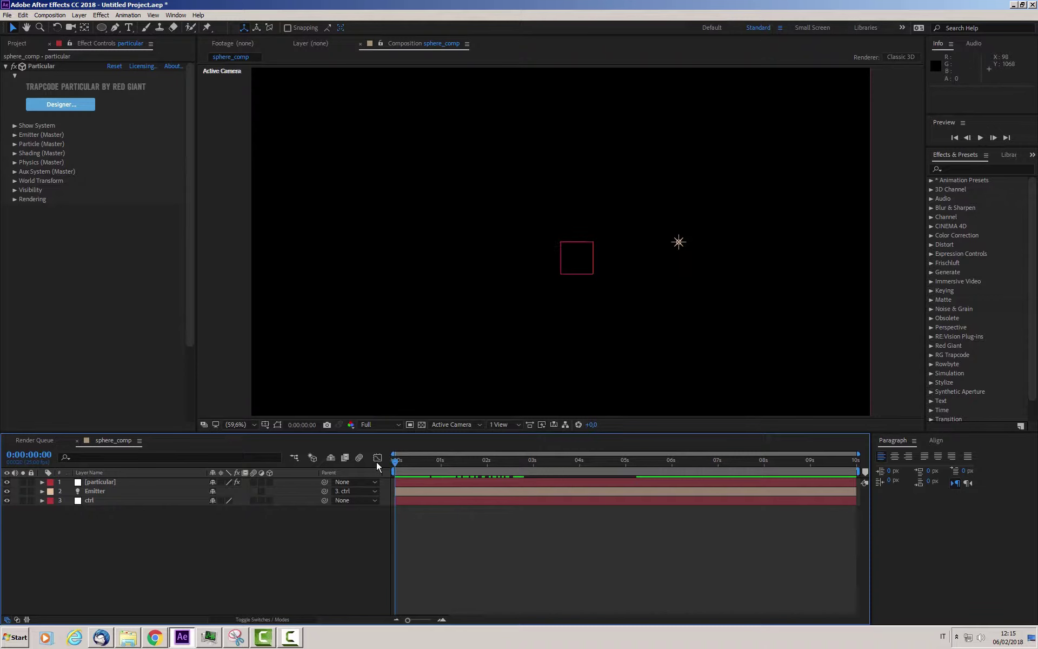
{"action": "left_click", "coordinate": [98, 481]}
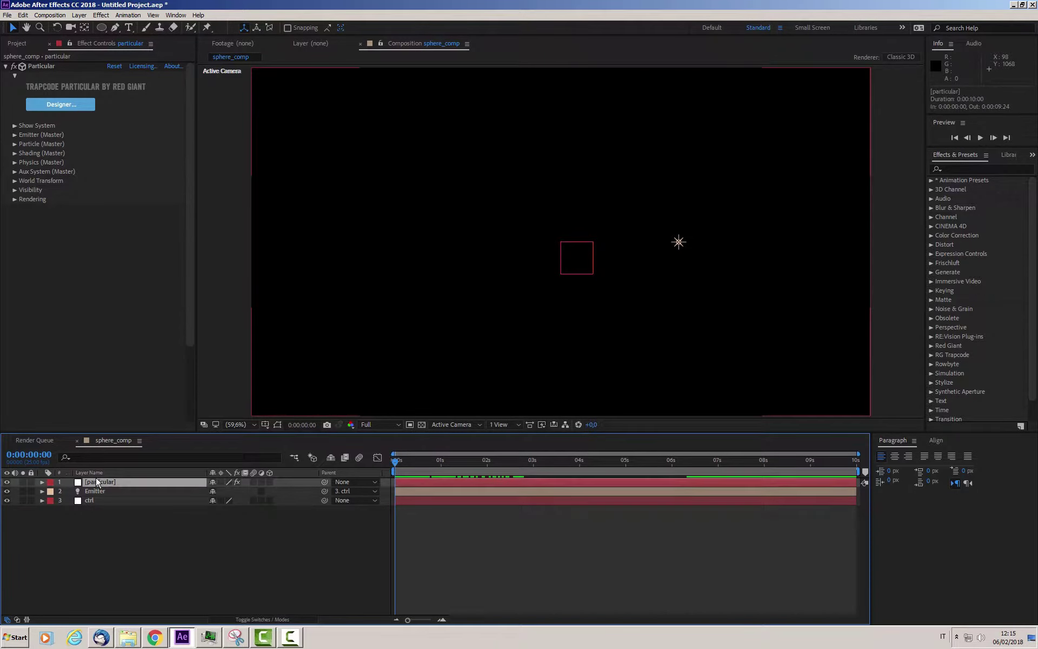
- Set Particular's Emitter Type to Light(s) and preview particles coming from the light
{"action": "left_click", "coordinate": [14, 134]}
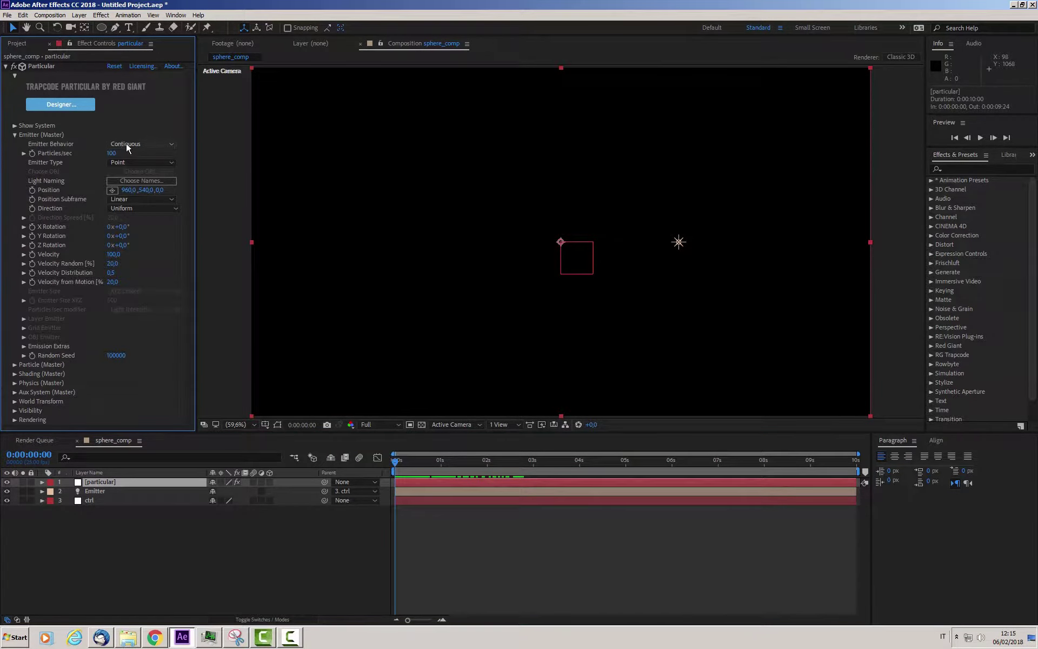
{"action": "left_click", "coordinate": [121, 162]}
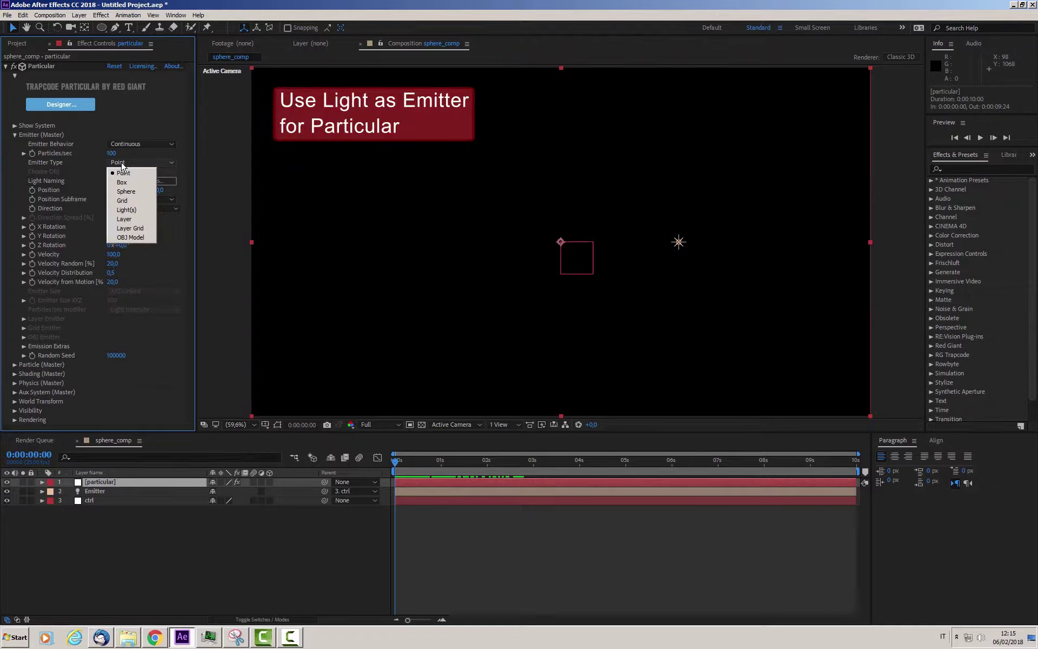
{"action": "left_click", "coordinate": [122, 210]}
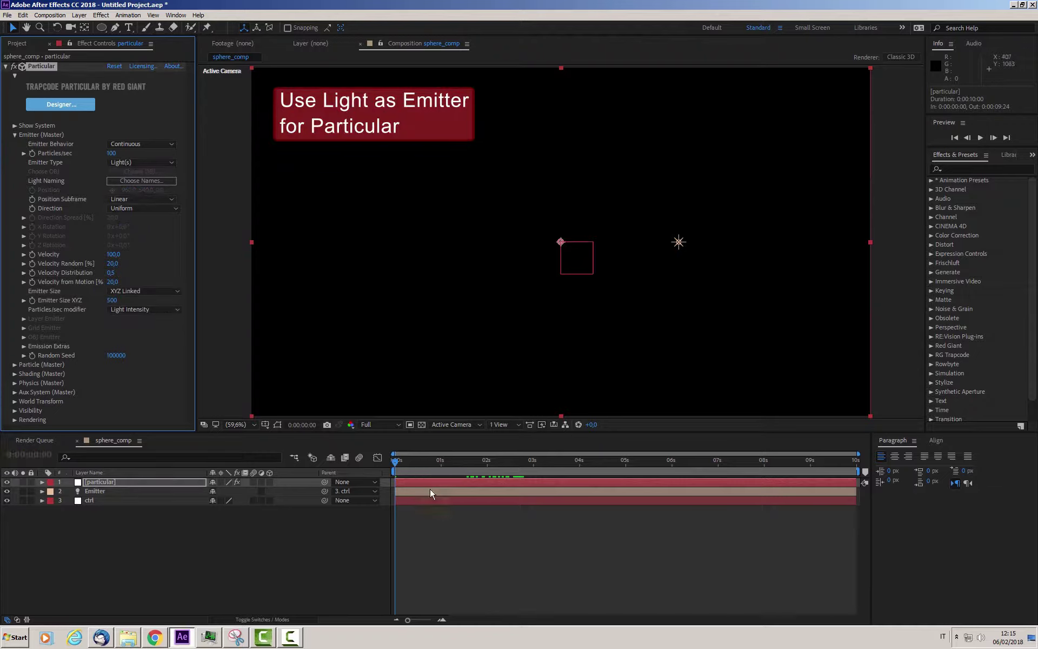
{"action": "left_click", "coordinate": [402, 465]}
{"action": "left_click_drag", "start_coordinate": [405, 463], "coordinate": [471, 465]}
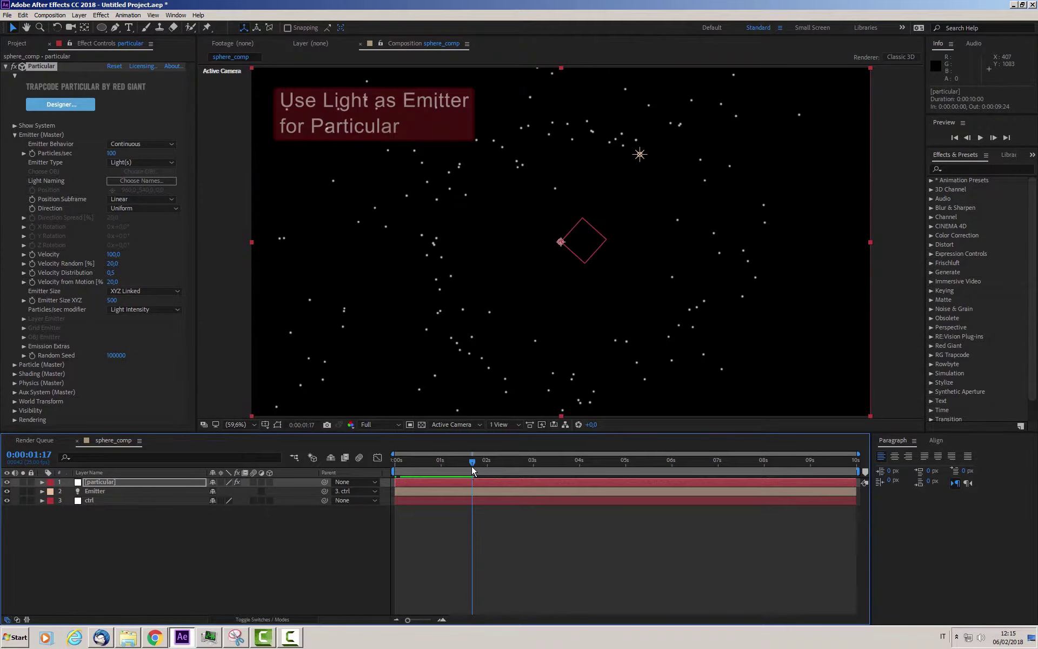
- Set Particles/sec to 700, Velocity to 25 and Velocity Random to 0
{"action": "left_click", "coordinate": [110, 153]}
{"action": "type", "text": "70"}
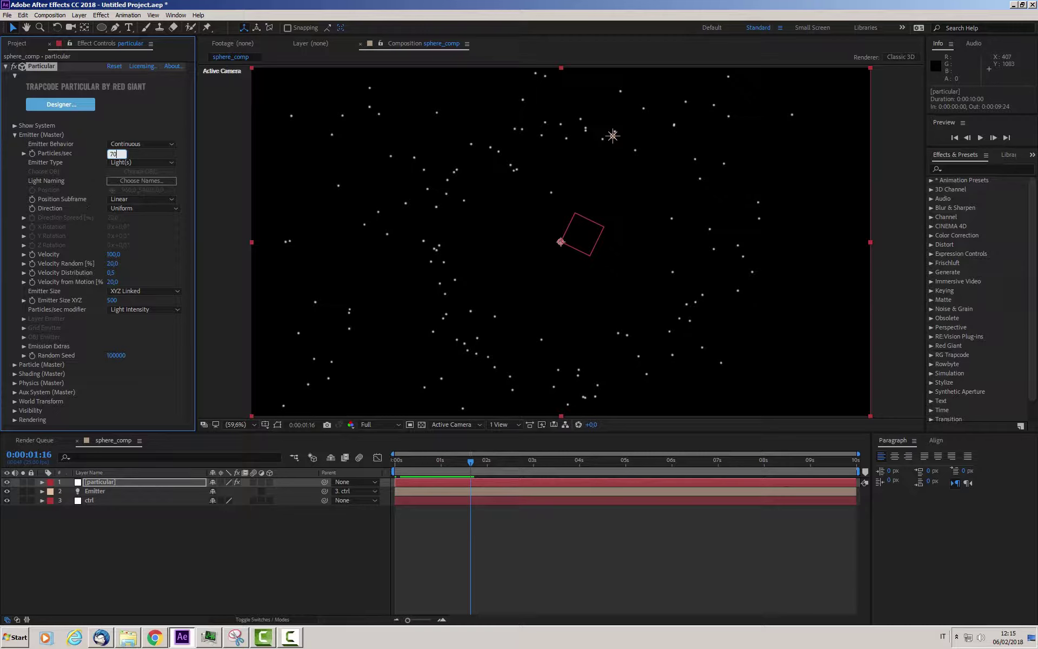
{"action": "type", "text": "0"}
{"action": "key", "text": "Return"}
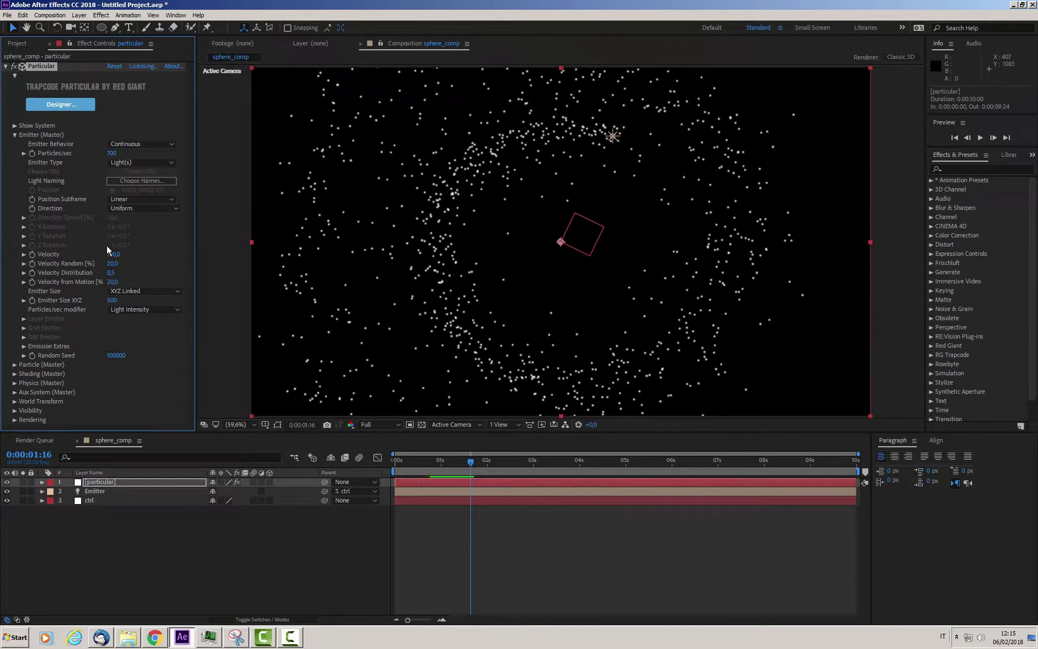
{"action": "left_click_drag", "start_coordinate": [111, 264], "coordinate": [117, 264]}
{"action": "left_click", "coordinate": [112, 255]}
{"action": "type", "text": "25"}
{"action": "key", "text": "Return"}
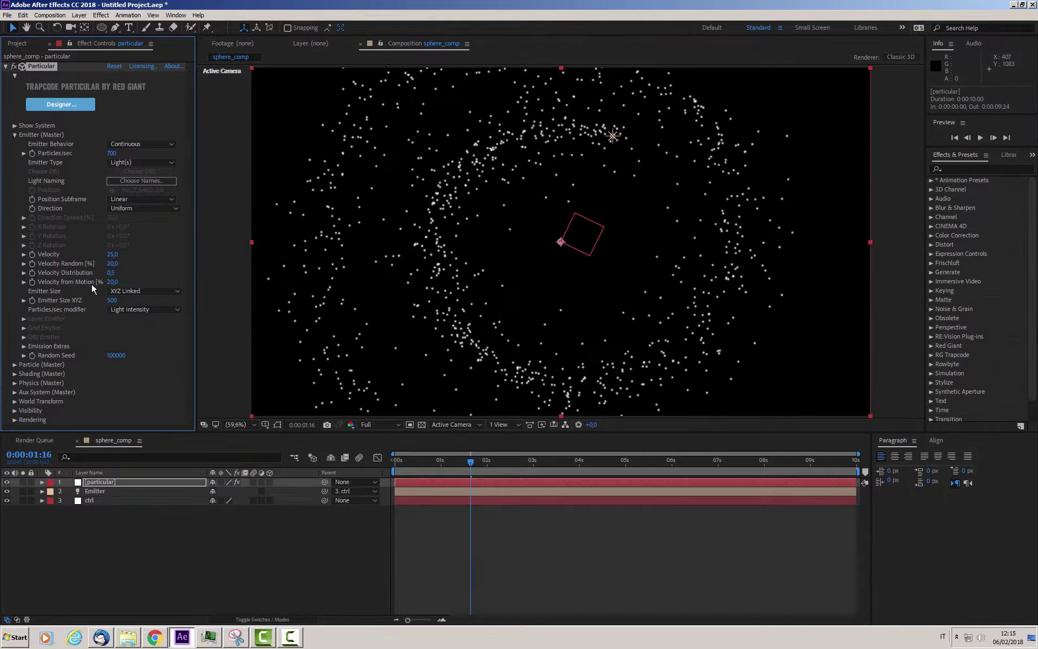
{"action": "left_click", "coordinate": [111, 264]}
{"action": "key", "text": "Return"}
{"action": "type", "text": "0"}
{"action": "key", "text": "Return"}
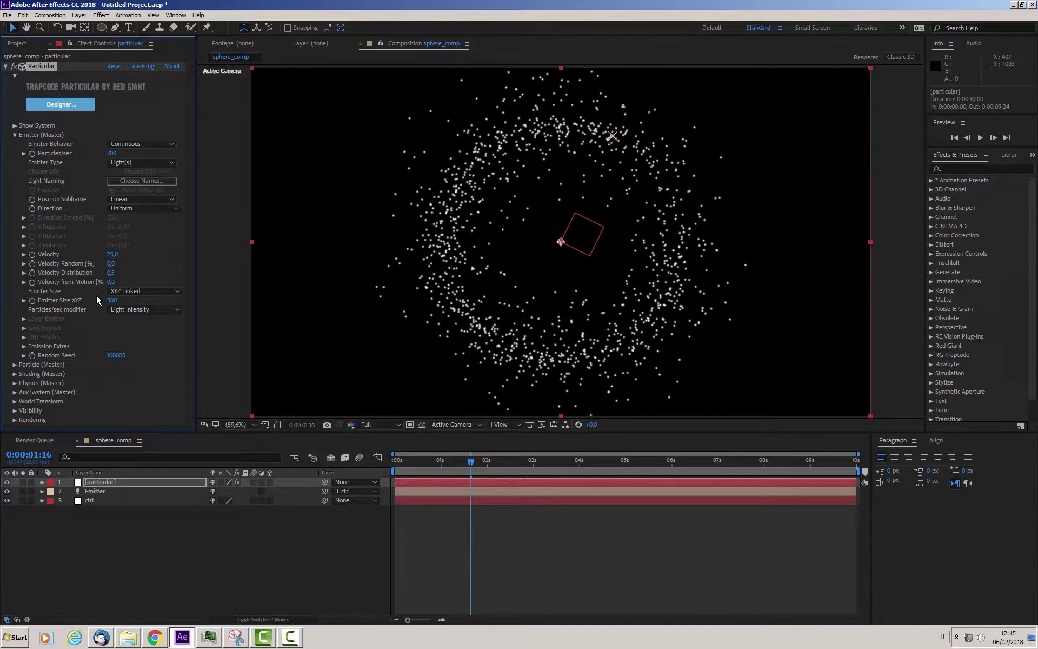
{"action": "mouse_move", "coordinate": [458, 464]}
{"action": "left_mouse_down"}
{"action": "mouse_move", "coordinate": [436, 471]}
{"action": "mouse_move", "coordinate": [461, 471]}
{"action": "left_mouse_up"}
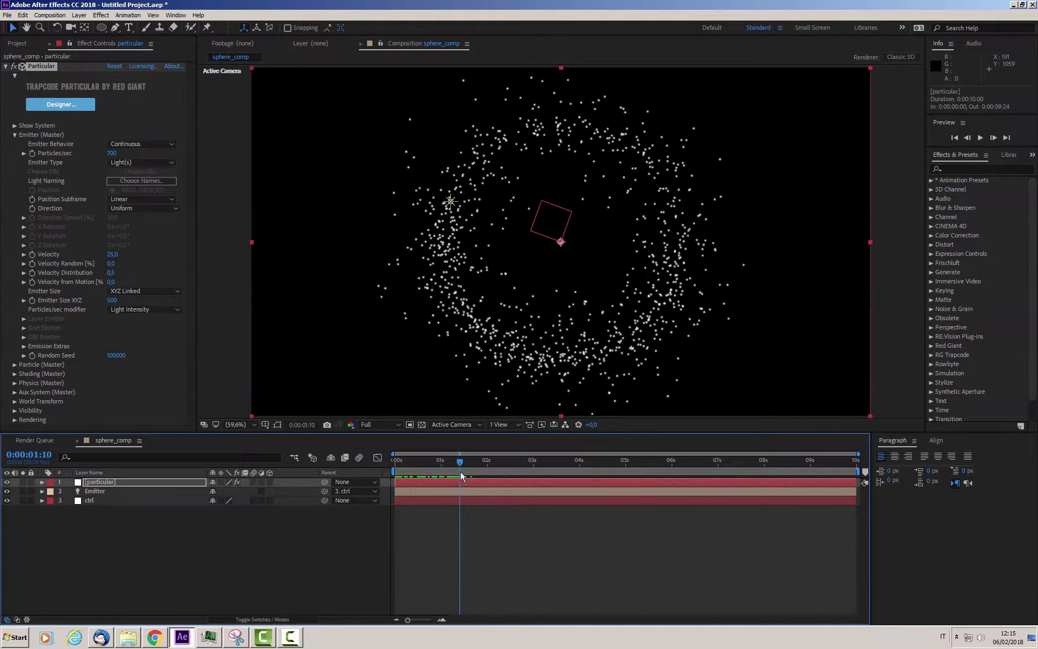
{"action": "double_click", "coordinate": [92, 491]}
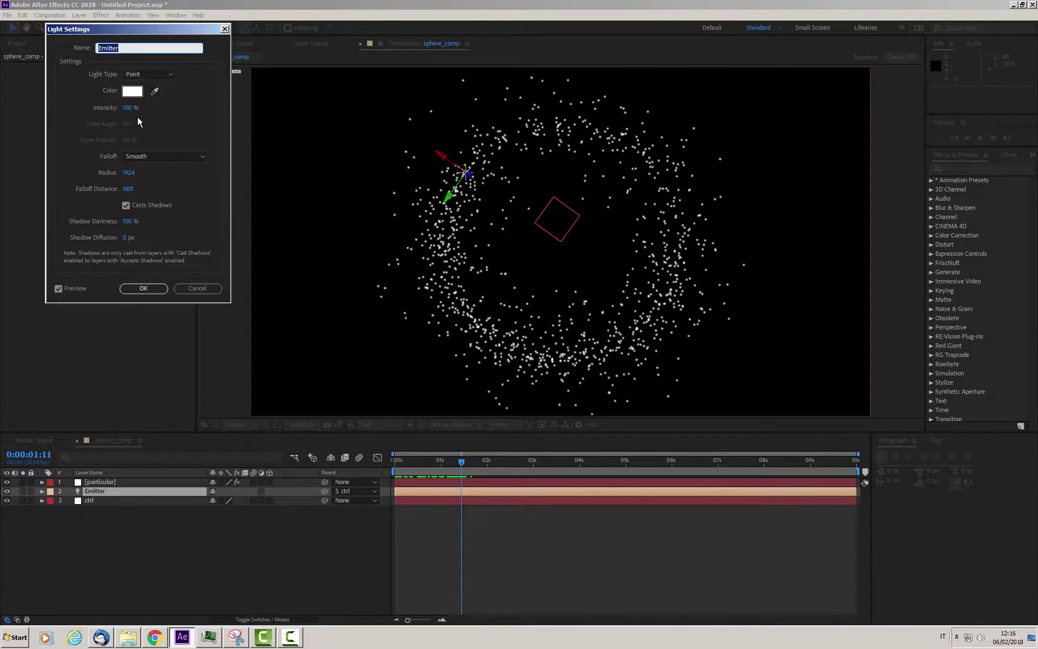
{"action": "left_click_drag", "start_coordinate": [127, 107], "coordinate": [139, 113]}
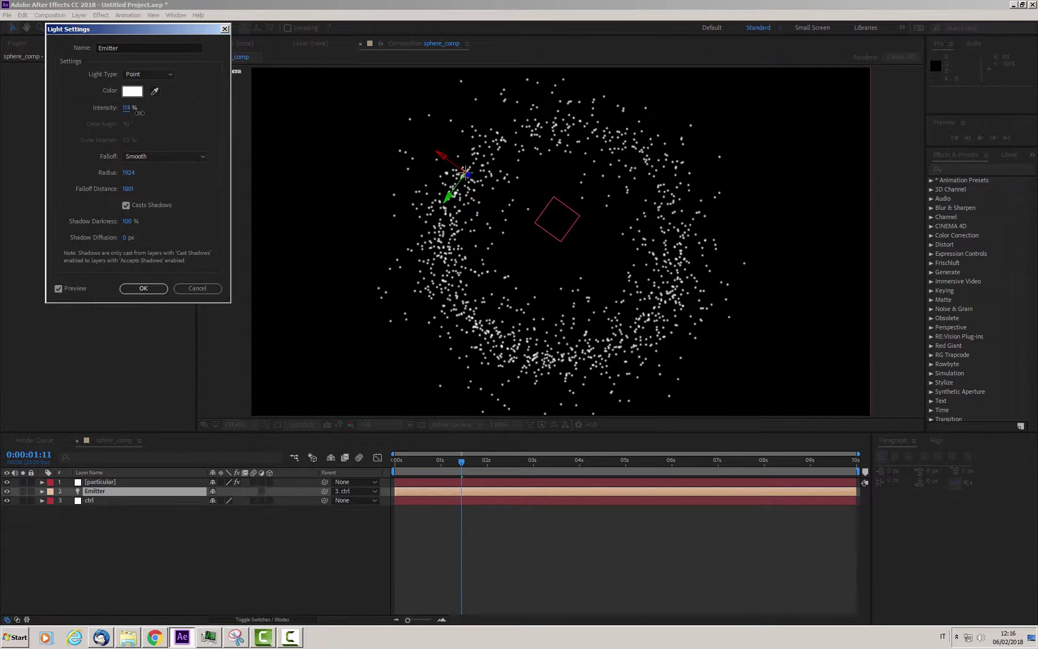
{"action": "left_click", "coordinate": [127, 108]}
{"action": "type", "text": "1"}
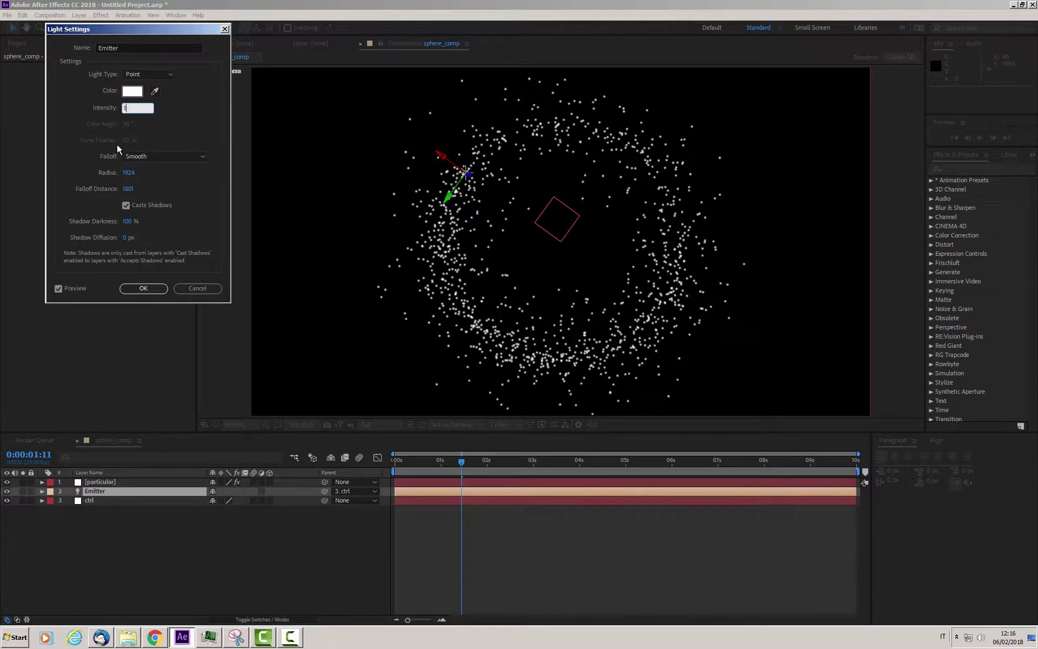
{"action": "type", "text": "00"}
{"action": "left_click", "coordinate": [143, 286]}
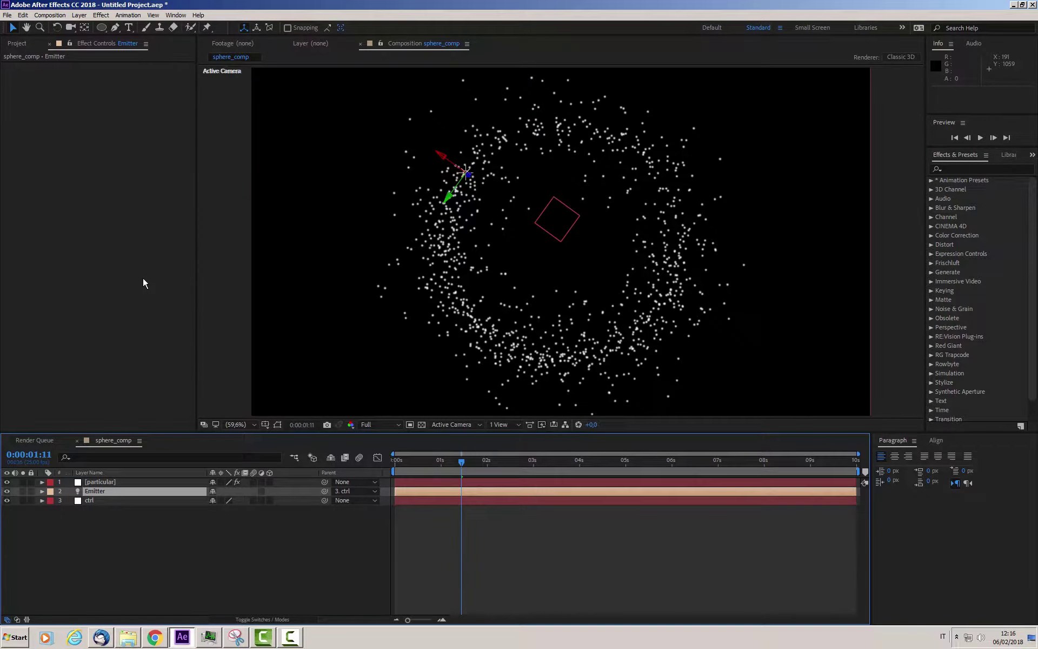
- Set Particular's Emitter Size XYZ to 50 on the particular layer
{"action": "left_click", "coordinate": [97, 481]}
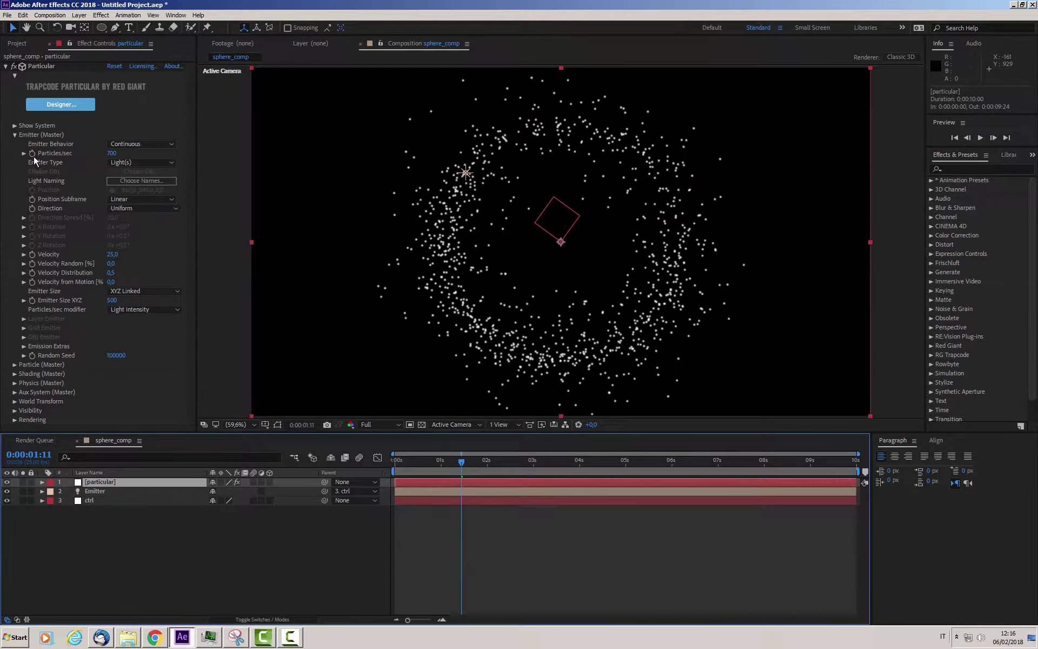
{"action": "left_click", "coordinate": [15, 134]}
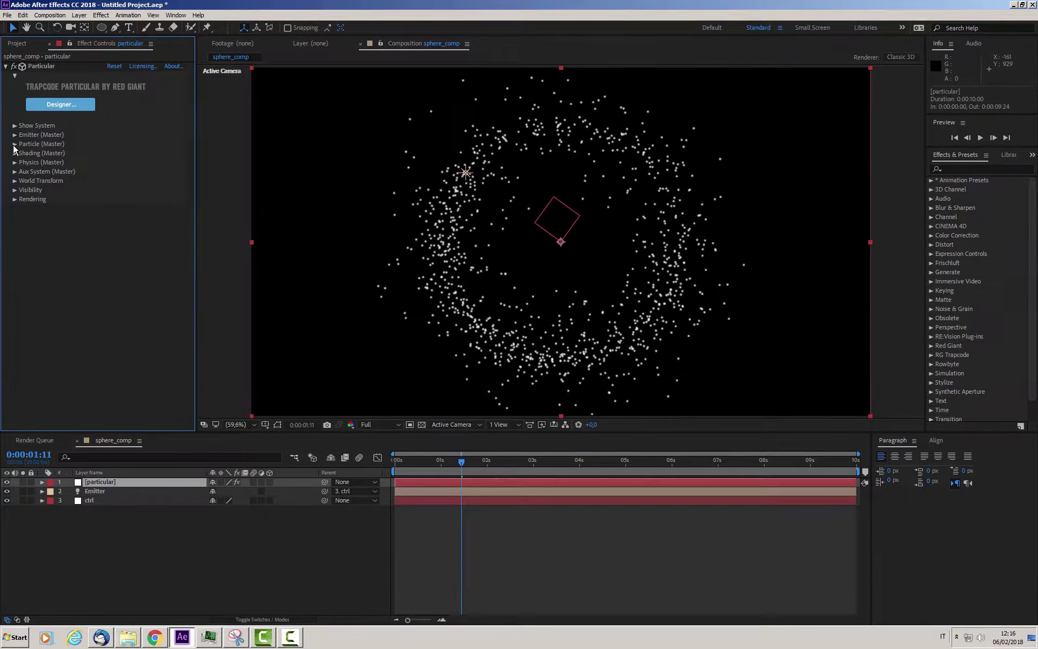
{"action": "left_click", "coordinate": [15, 144]}
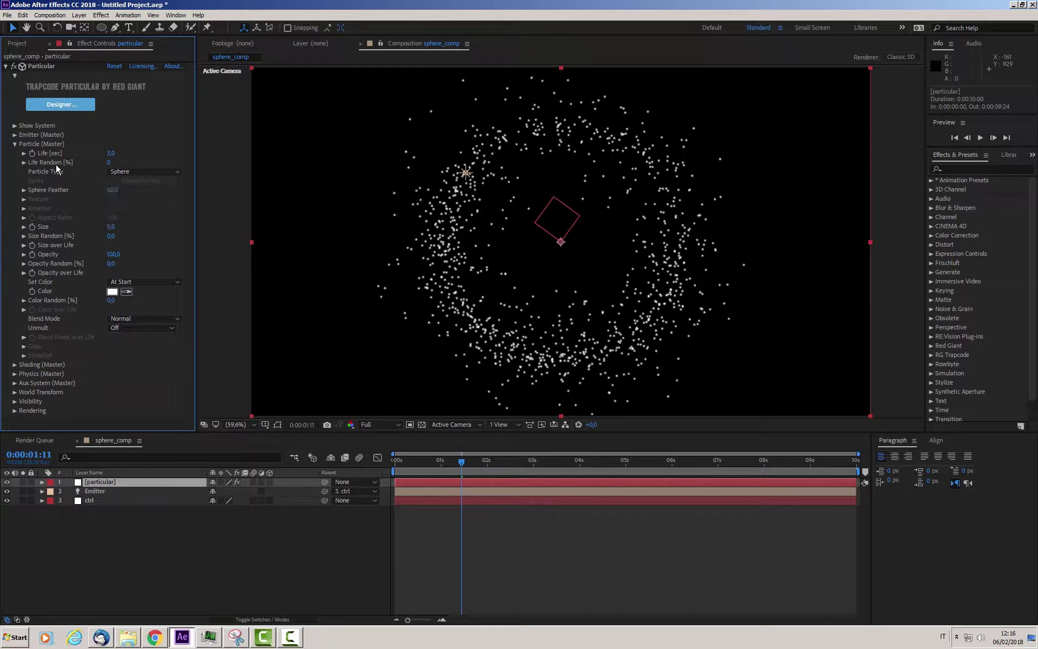
{"action": "left_click", "coordinate": [15, 135]}
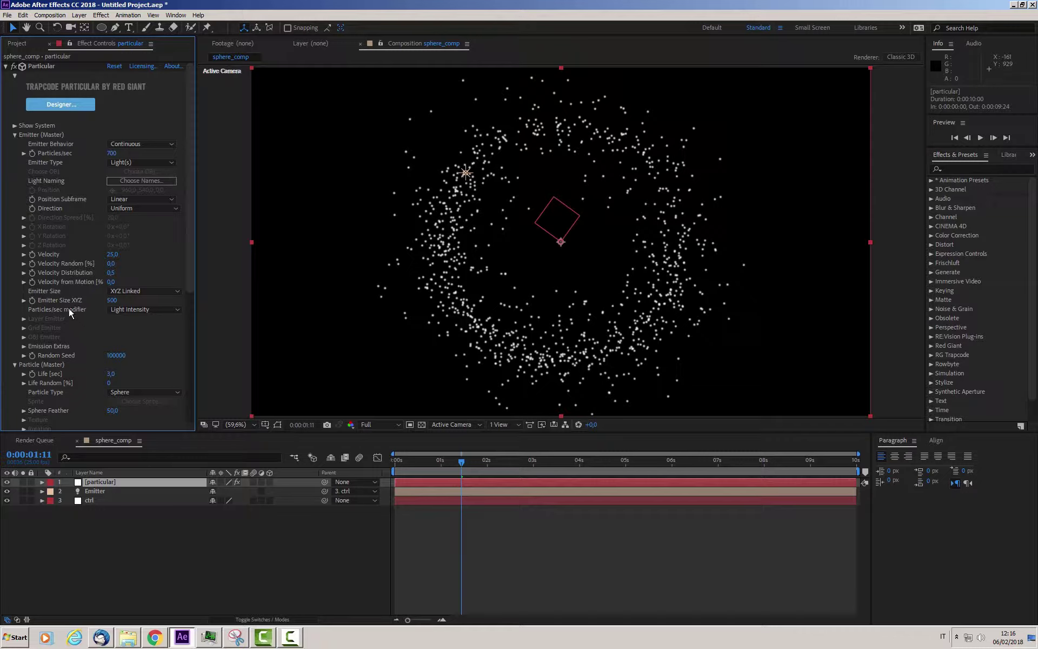
{"action": "left_click_drag", "start_coordinate": [112, 300], "coordinate": [89, 300]}
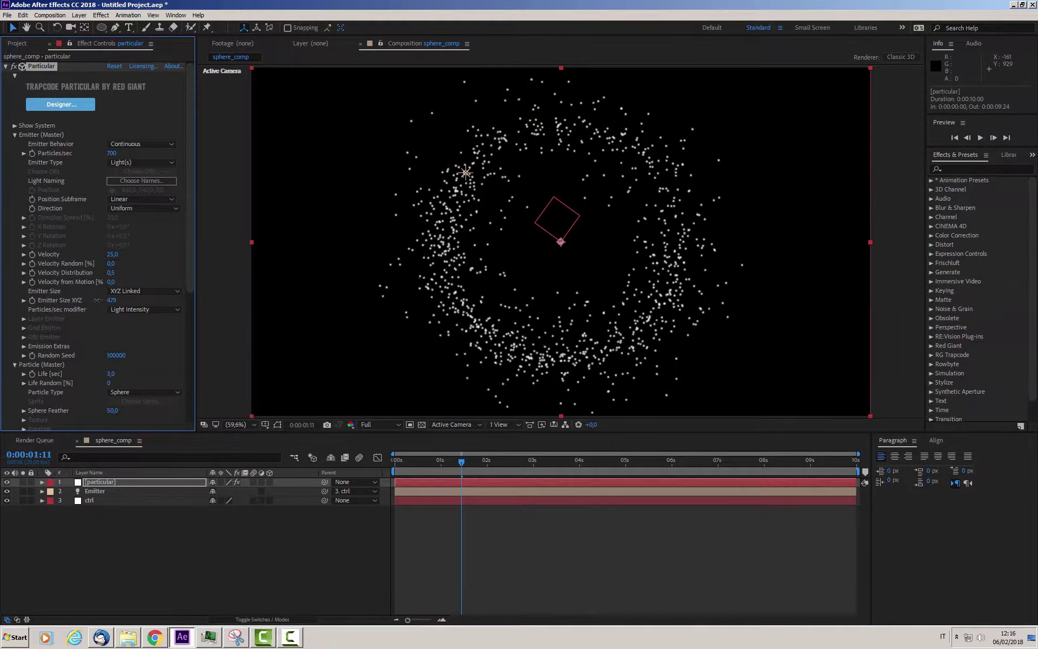
{"action": "left_click", "coordinate": [112, 300]}
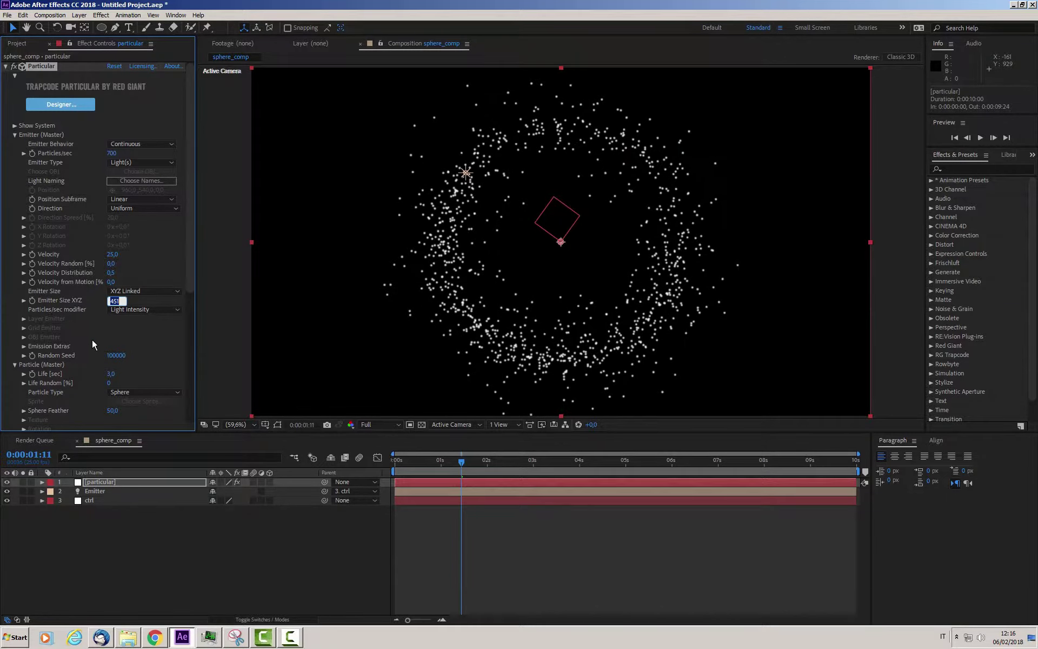
{"action": "type", "text": "50"}
{"action": "key", "text": "Return"}
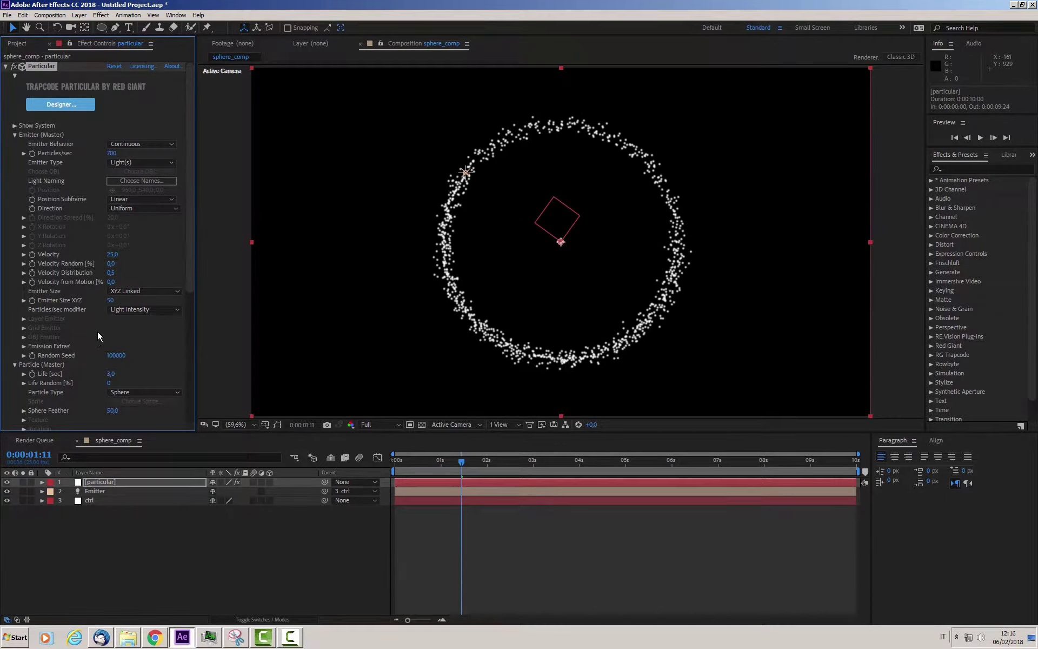
{"action": "left_click", "coordinate": [14, 135]}
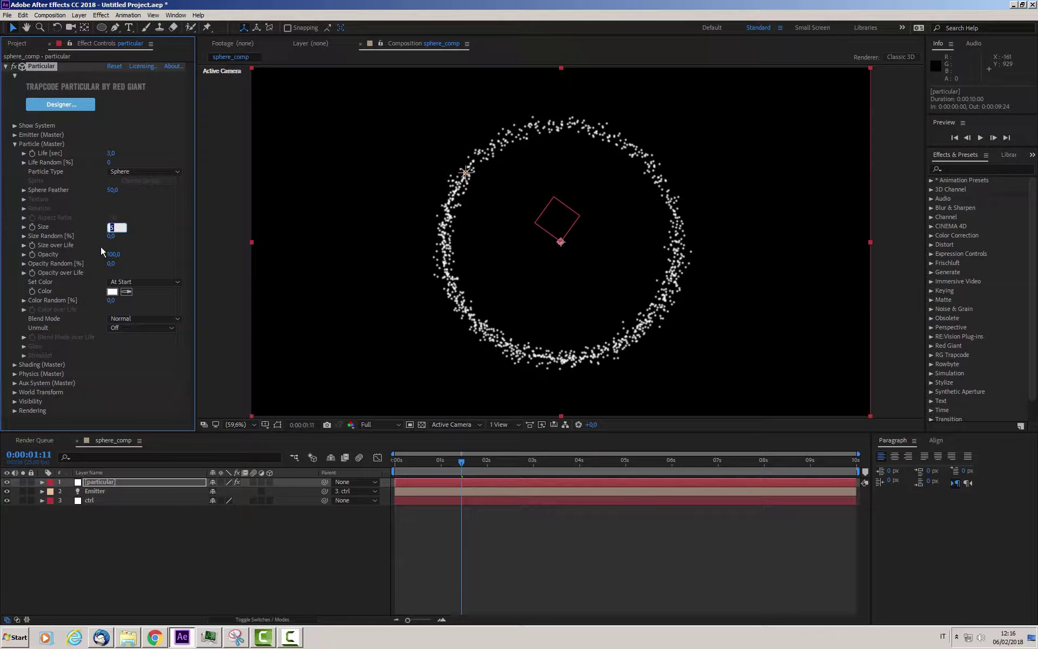
{"action": "type", "text": "4"}
- Set particle Size 4, Size Random and Opacity Random 100, then preview the ring
{"action": "key", "text": "Return"}
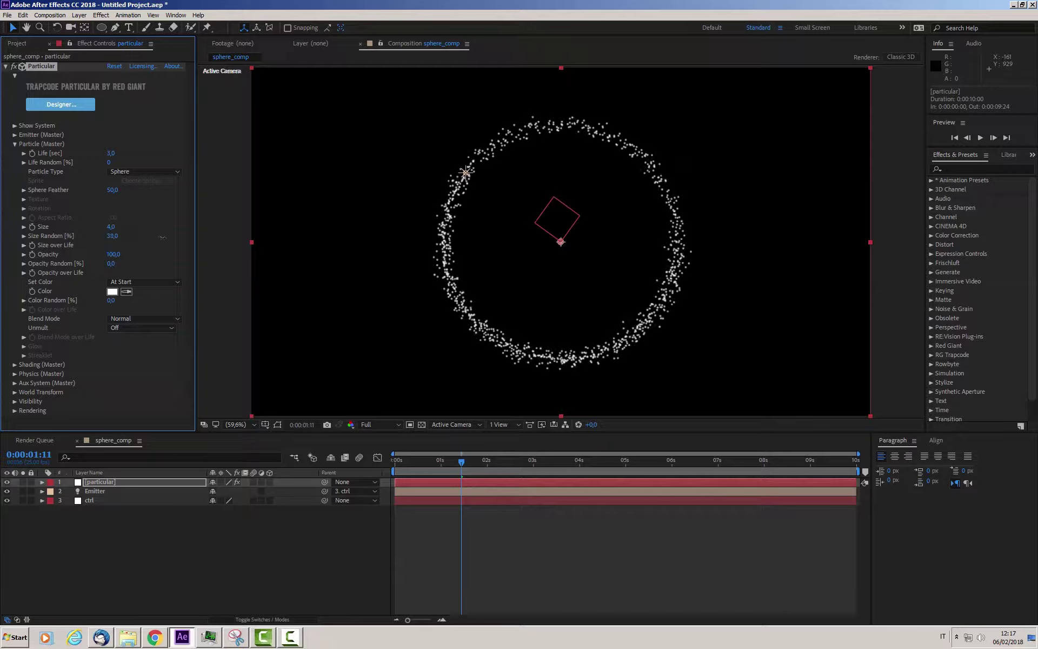
{"action": "left_click_drag", "start_coordinate": [162, 237], "coordinate": [204, 237]}
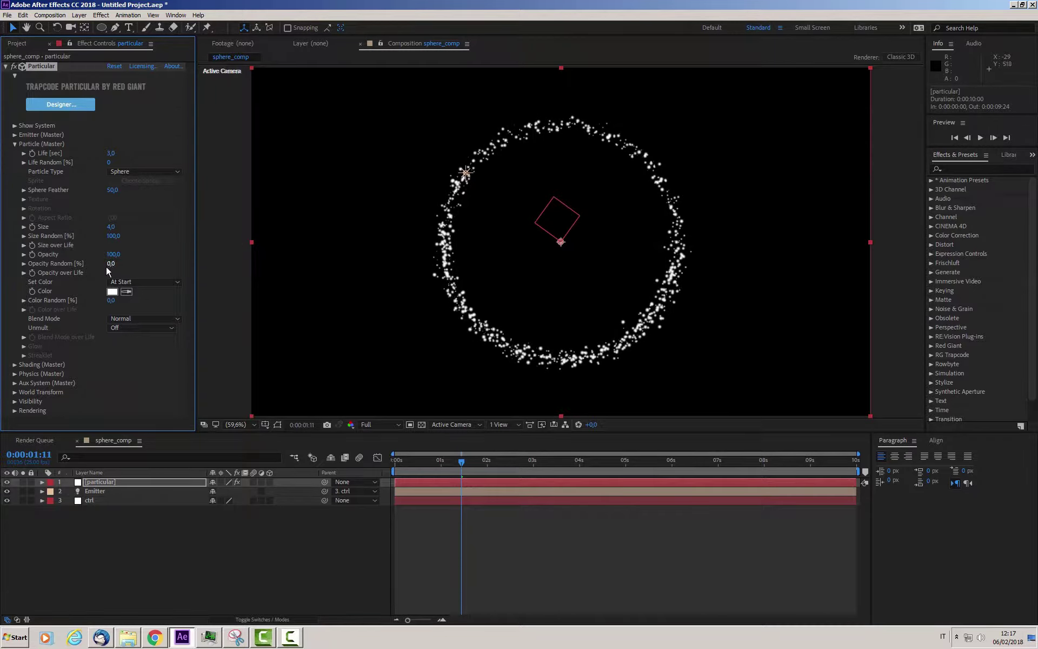
{"action": "left_click_drag", "start_coordinate": [110, 264], "coordinate": [204, 267]}
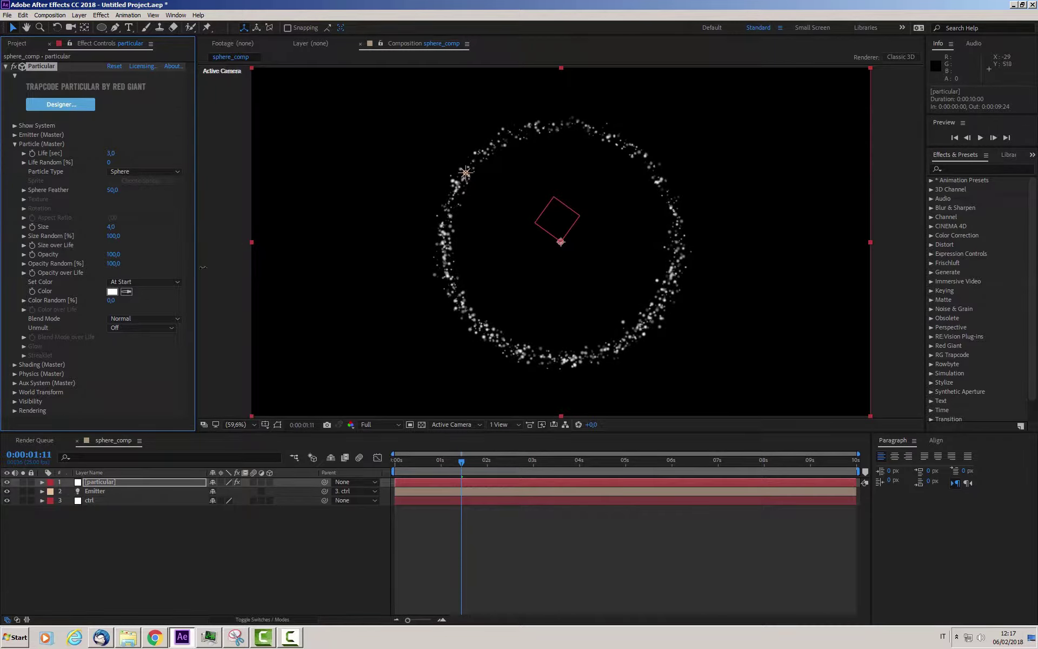
{"action": "mouse_move", "coordinate": [453, 460]}
{"action": "left_mouse_down"}
{"action": "mouse_move", "coordinate": [430, 468]}
{"action": "mouse_move", "coordinate": [564, 459]}
{"action": "left_mouse_up"}
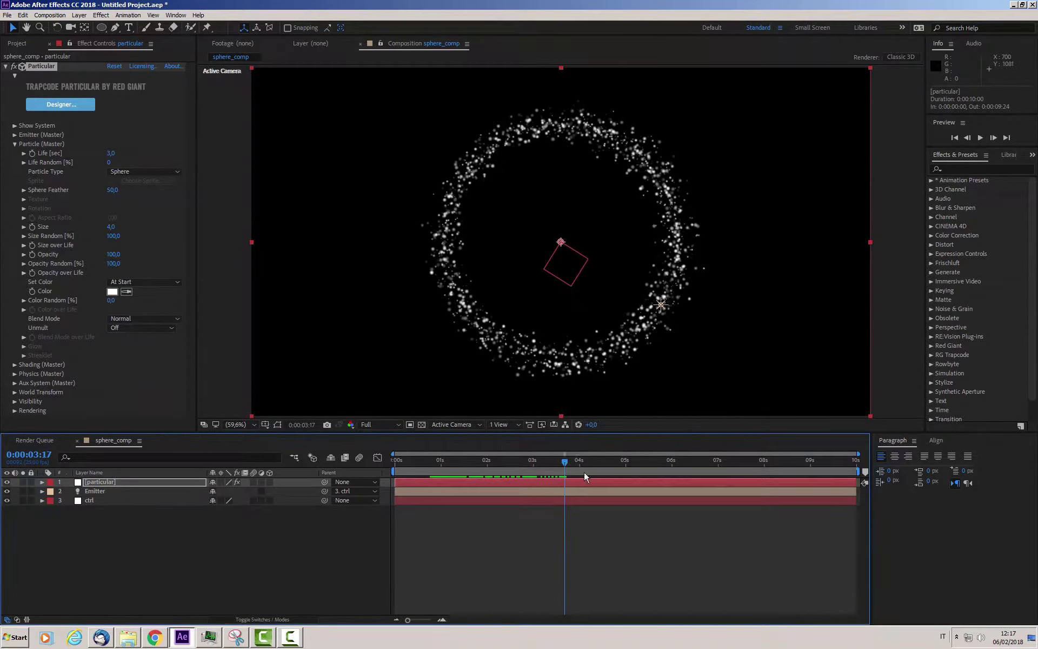
{"action": "left_click_drag", "start_coordinate": [580, 463], "coordinate": [648, 463]}
{"action": "left_click", "coordinate": [190, 555]}
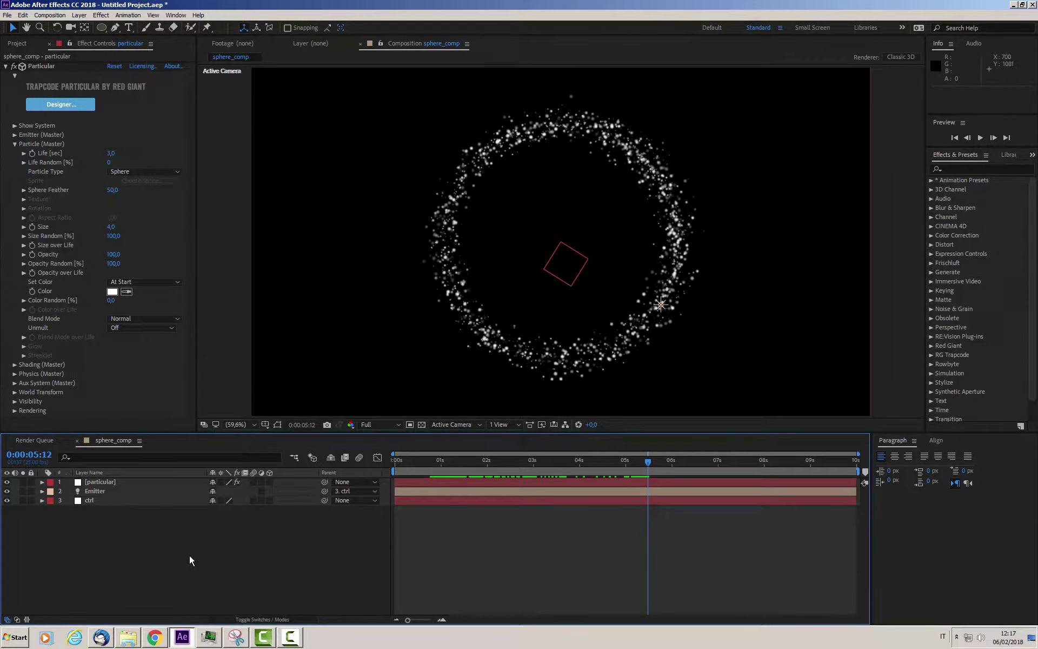
- Duplicate the particular layer and solo the top copy
{"action": "left_click", "coordinate": [102, 483]}
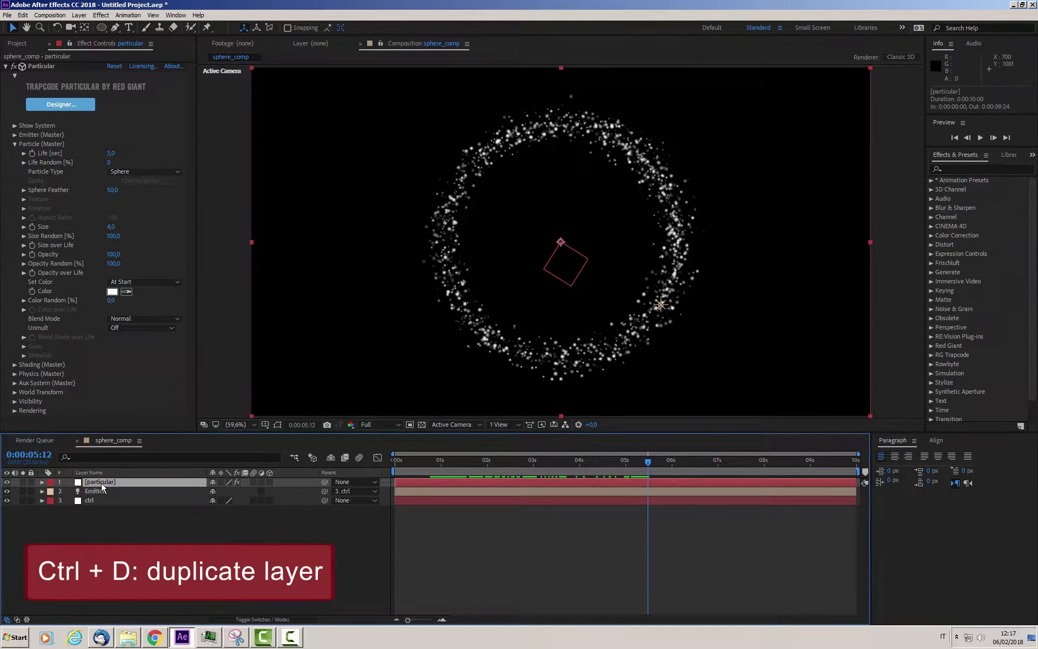
{"action": "key", "text": "ctrl+d"}
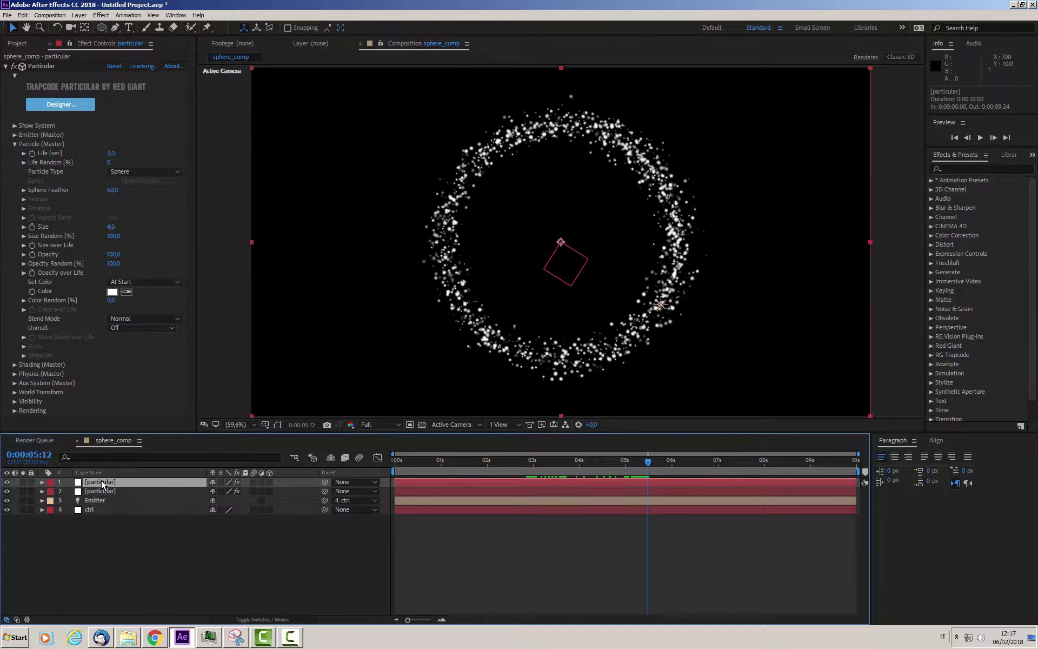
{"action": "left_click", "coordinate": [15, 144]}
{"action": "left_click", "coordinate": [14, 135]}
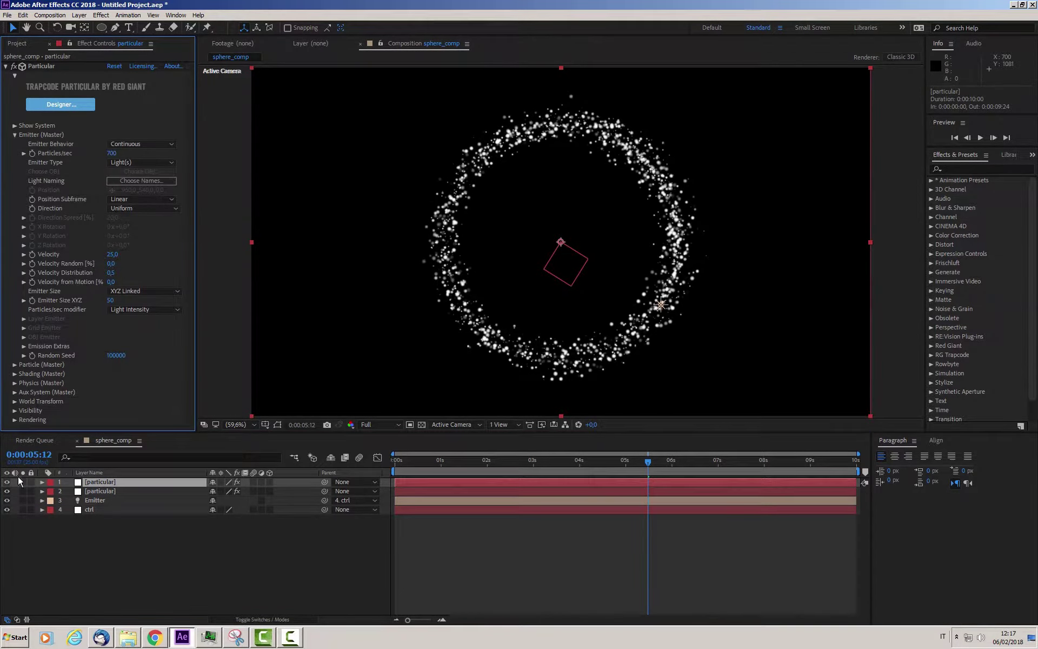
{"action": "left_click", "coordinate": [22, 481]}
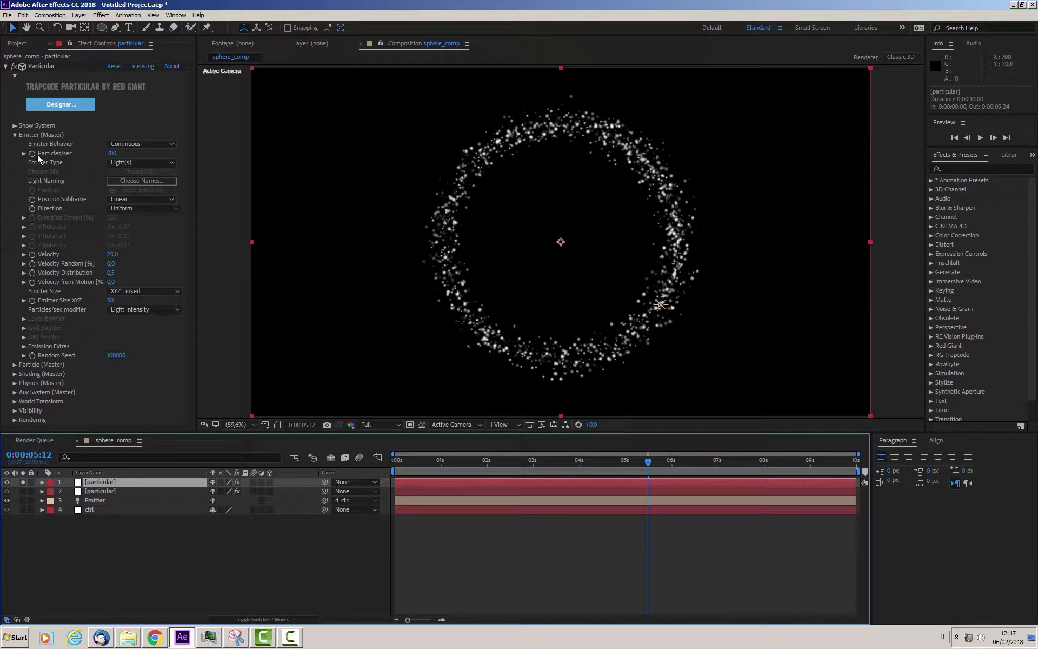
- Set the top copy's Particles/sec to 3000 and Velocity to 5
{"action": "left_click", "coordinate": [111, 153]}
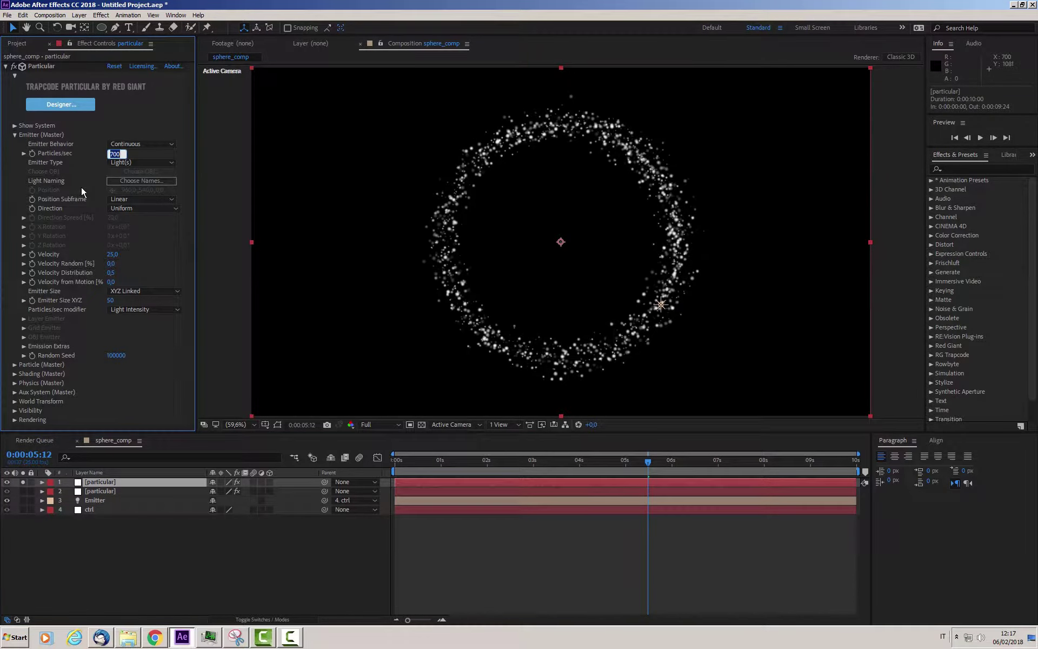
{"action": "type", "text": "3000"}
{"action": "key", "text": "Return"}
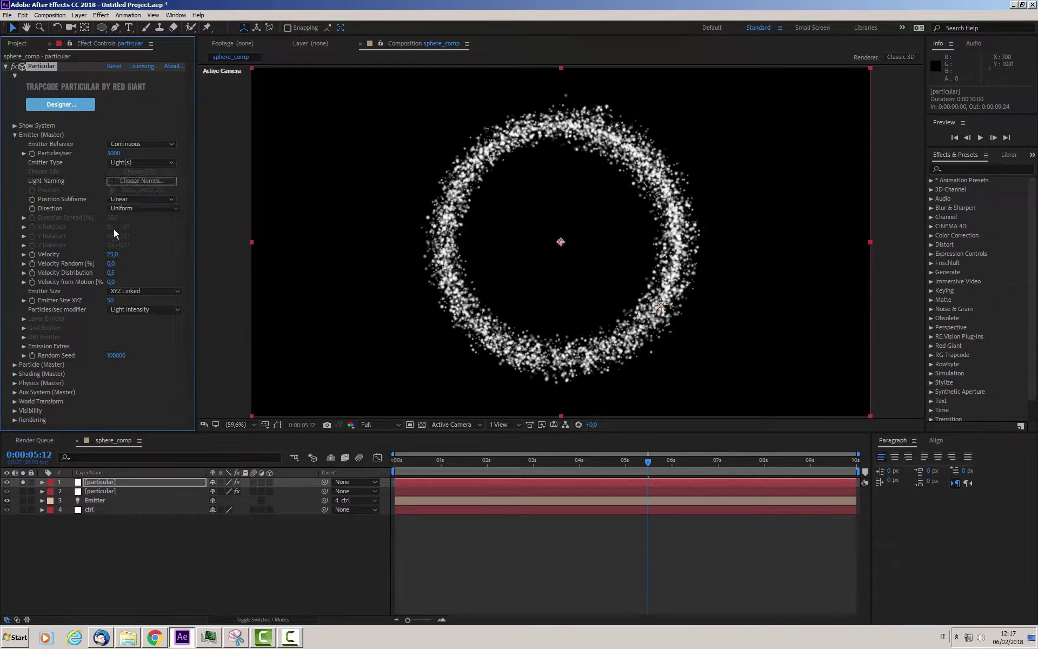
{"action": "left_click", "coordinate": [112, 255]}
{"action": "type", "text": "5"}
{"action": "key", "text": "Return"}
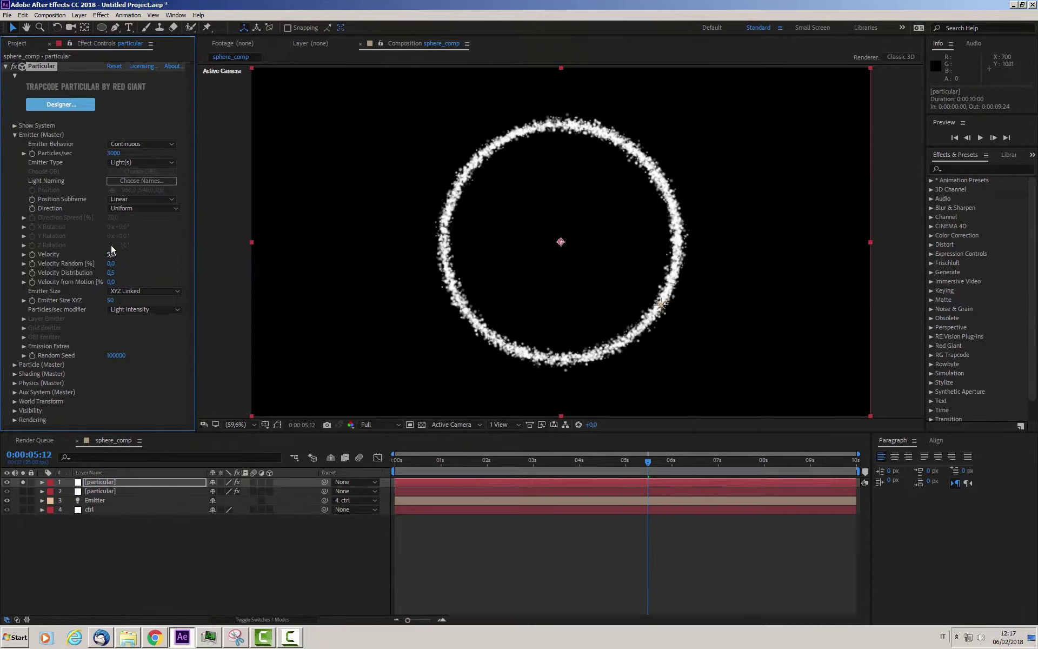
- Switch to the Particle settings and scrub the timeline to review the denser ring
{"action": "left_click", "coordinate": [15, 135]}
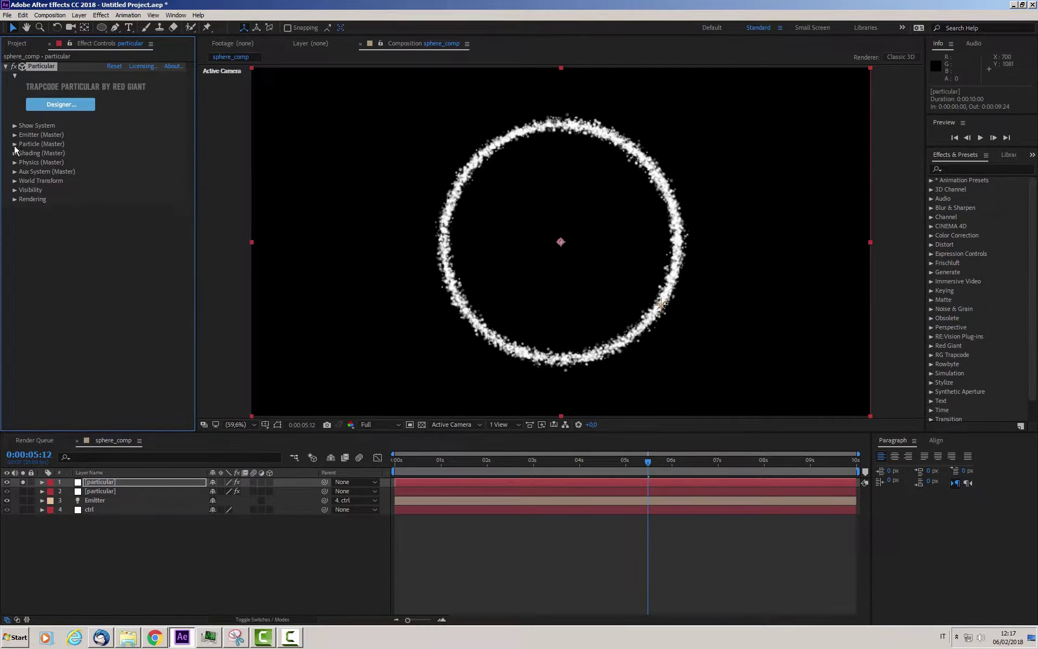
{"action": "left_click", "coordinate": [15, 144]}
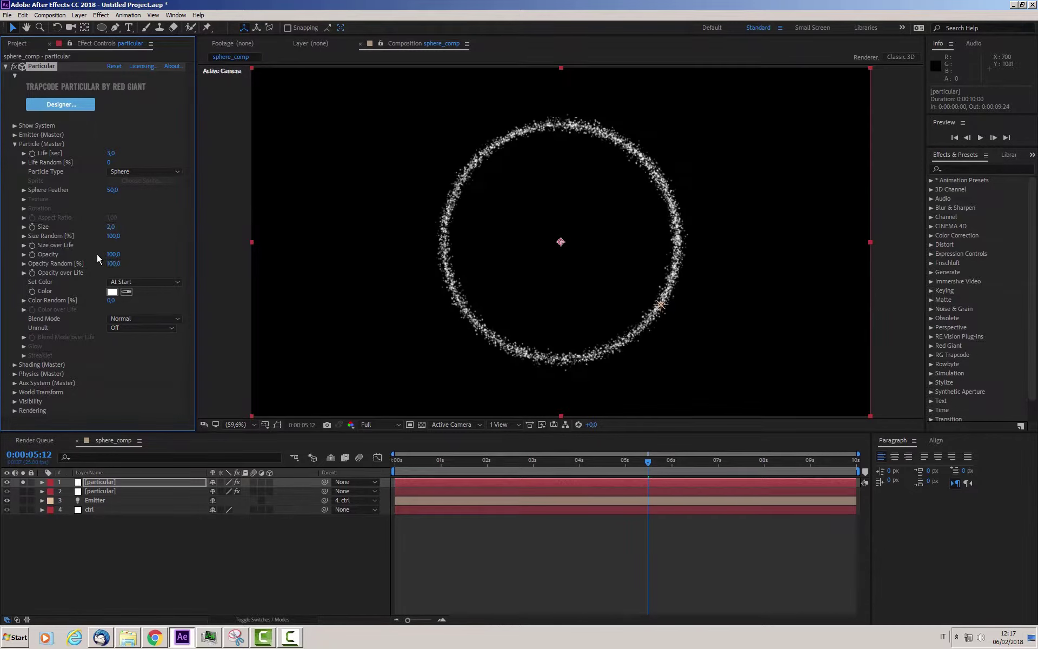
{"action": "left_click_drag", "start_coordinate": [646, 464], "coordinate": [673, 468]}
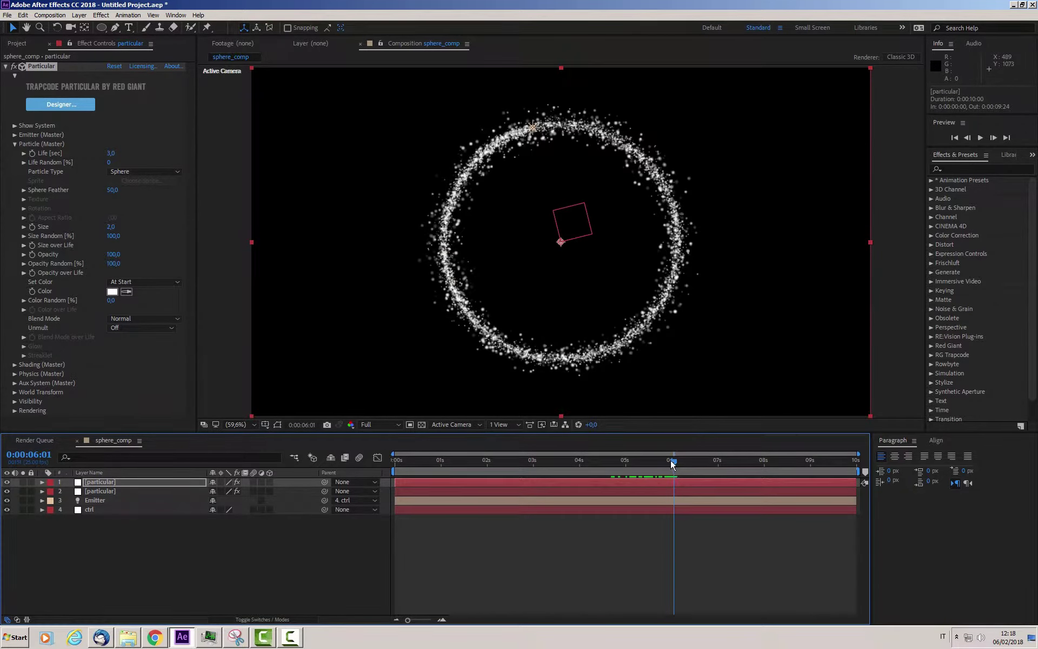
{"action": "mouse_move", "coordinate": [671, 460]}
{"action": "left_mouse_down"}
{"action": "mouse_move", "coordinate": [585, 475]}
{"action": "mouse_move", "coordinate": [677, 473]}
{"action": "left_mouse_up"}
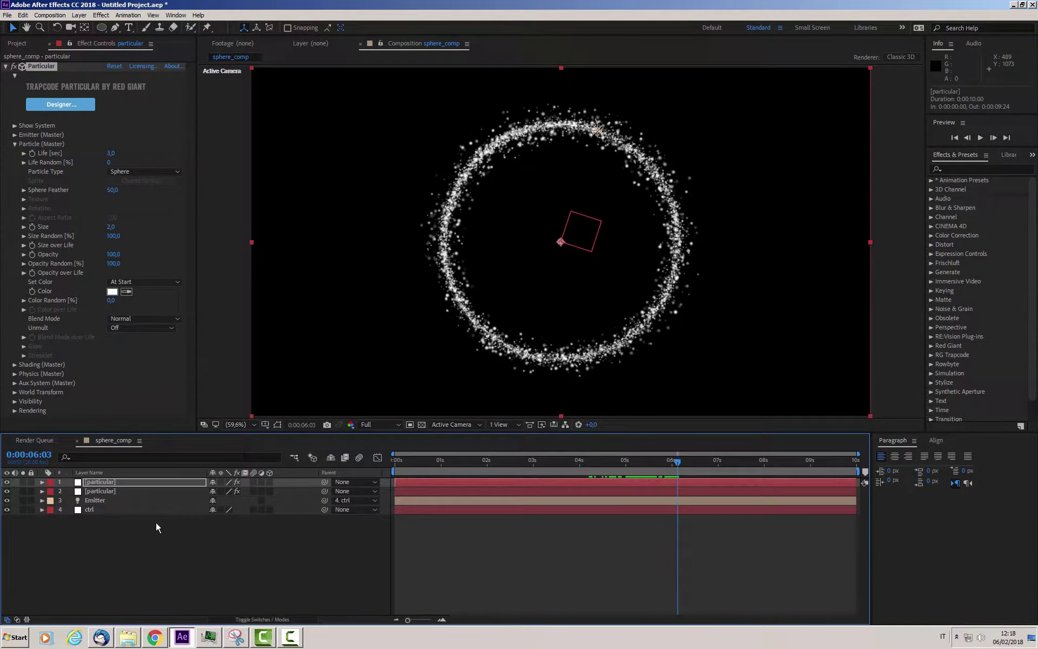
{"action": "left_click", "coordinate": [127, 541]}
- Duplicate the top particular layer again and solo the new copy
{"action": "left_click", "coordinate": [99, 481]}
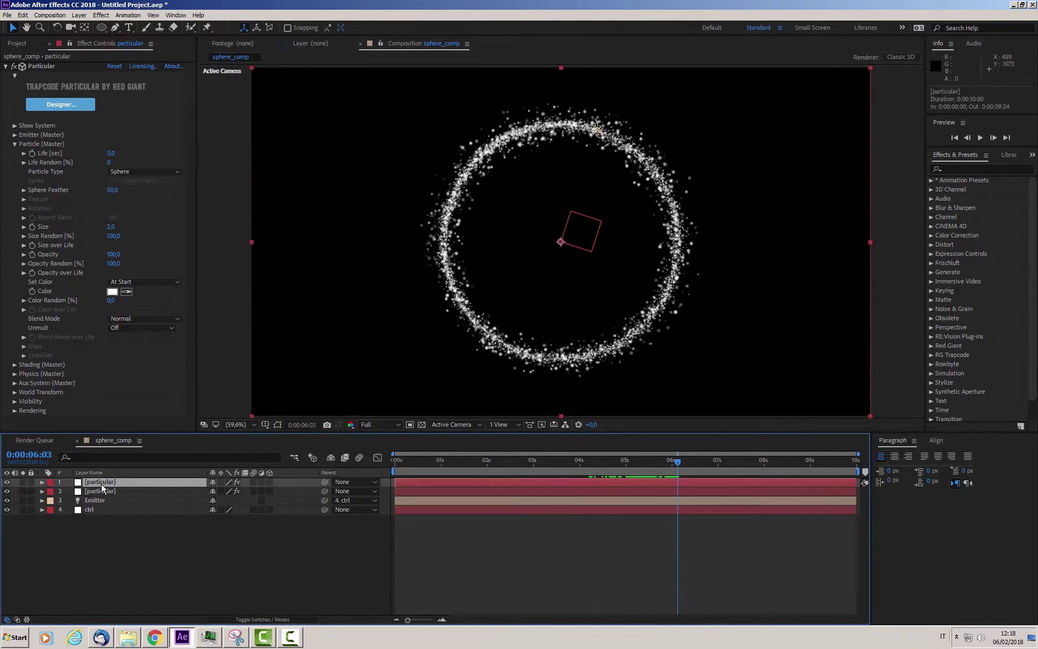
{"action": "key", "text": "ctrl+d"}
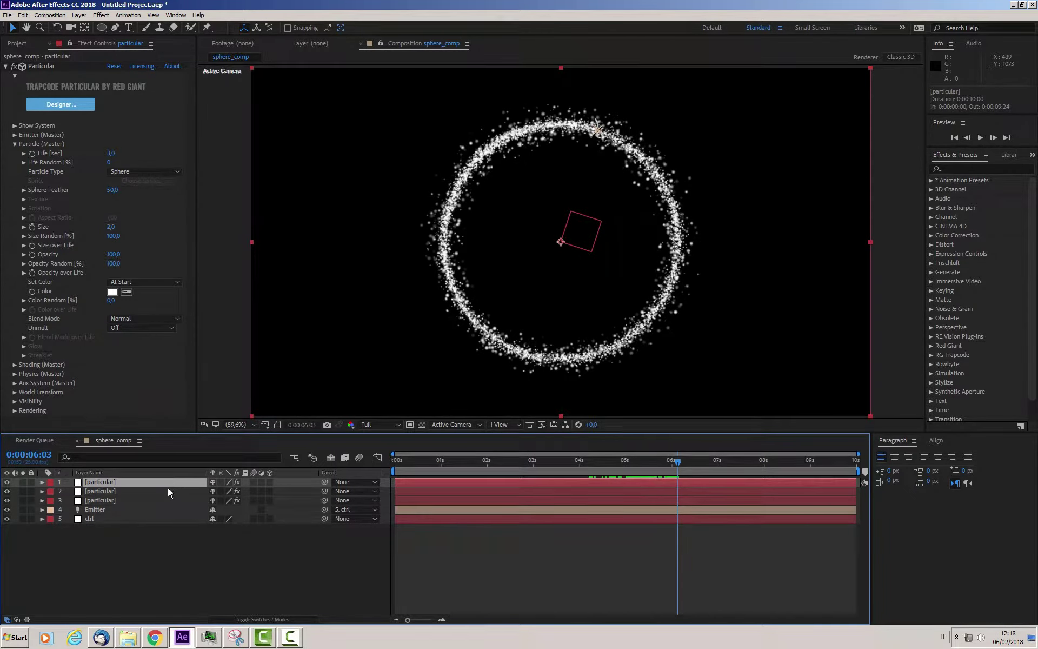
{"action": "left_click", "coordinate": [23, 480]}
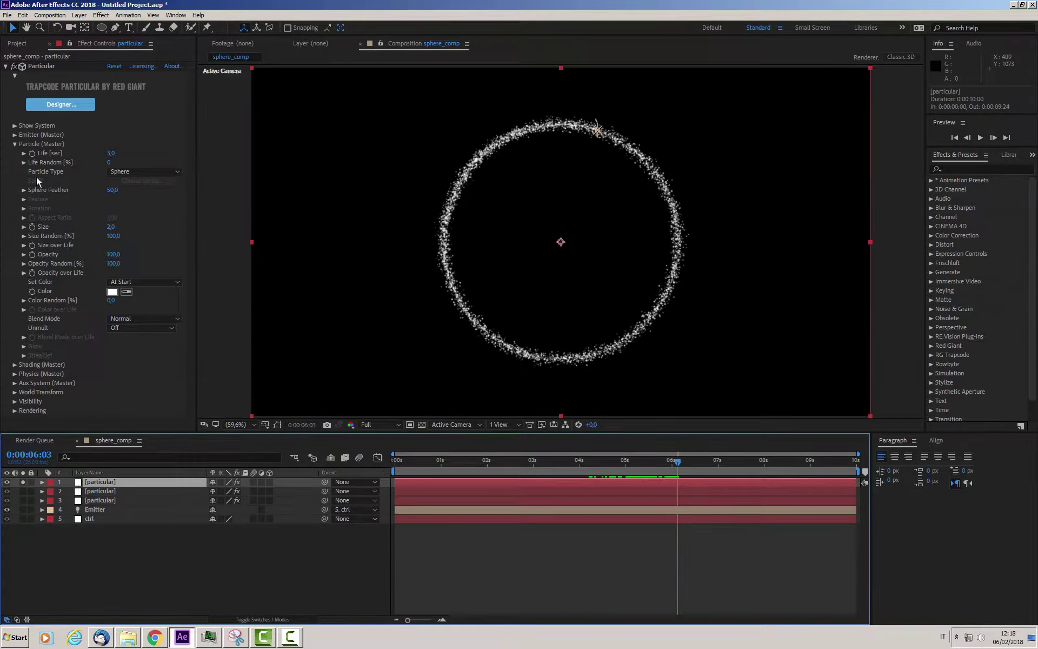
{"action": "left_click", "coordinate": [15, 144]}
{"action": "left_click", "coordinate": [15, 134]}
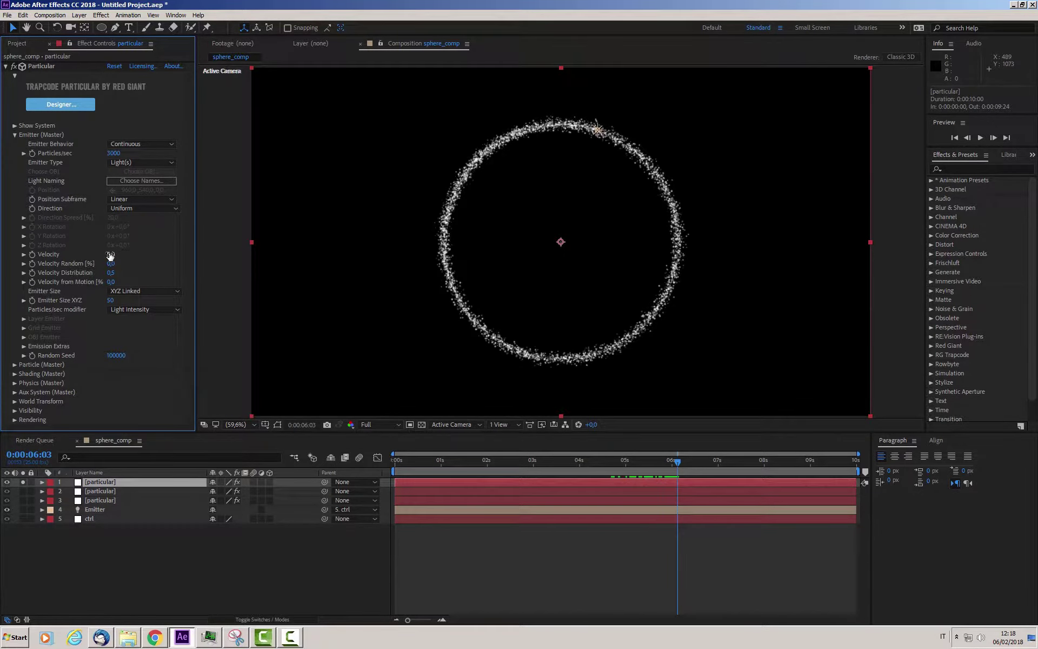
- Set the new copy's Emitter Velocity to 125
{"action": "left_click_drag", "start_coordinate": [111, 254], "coordinate": [123, 256]}
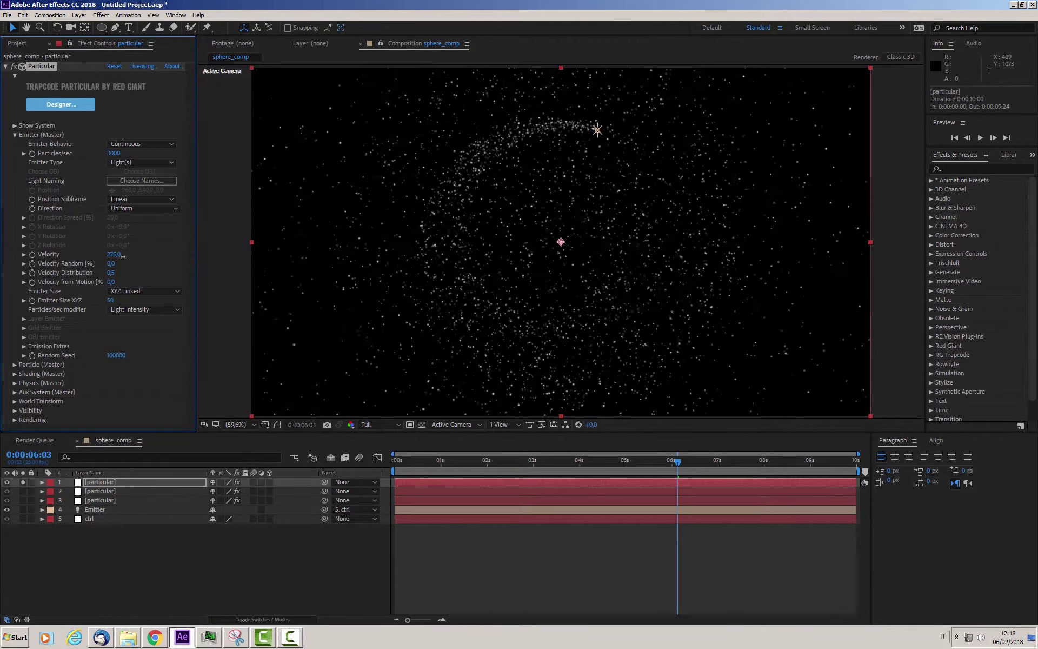
{"action": "left_click", "coordinate": [115, 254]}
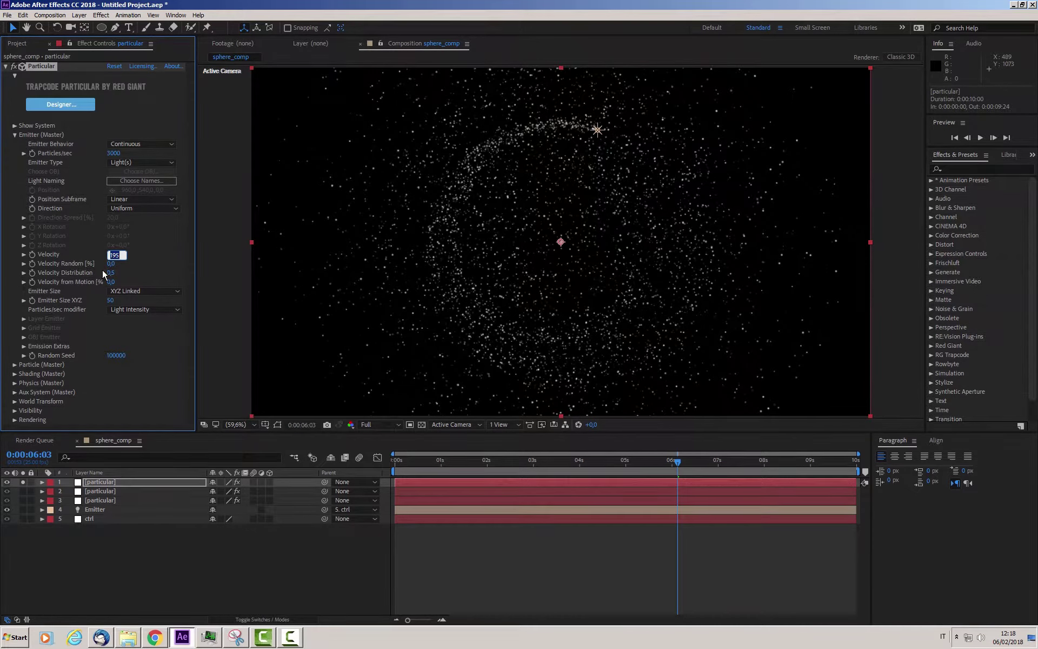
{"action": "type", "text": "125"}
{"action": "key", "text": "Return"}
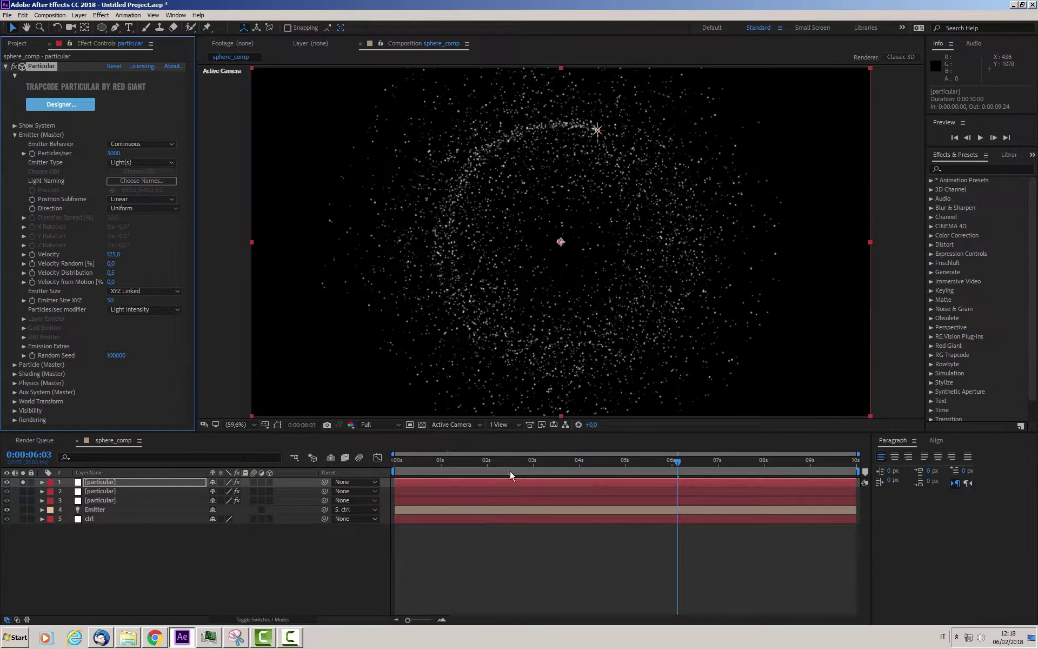
- Preview the animation to watch particles scatter outward around the ring
{"action": "mouse_move", "coordinate": [503, 461]}
{"action": "left_mouse_down"}
{"action": "mouse_move", "coordinate": [435, 462]}
{"action": "mouse_move", "coordinate": [554, 475]}
{"action": "mouse_move", "coordinate": [394, 481]}
{"action": "left_mouse_up"}
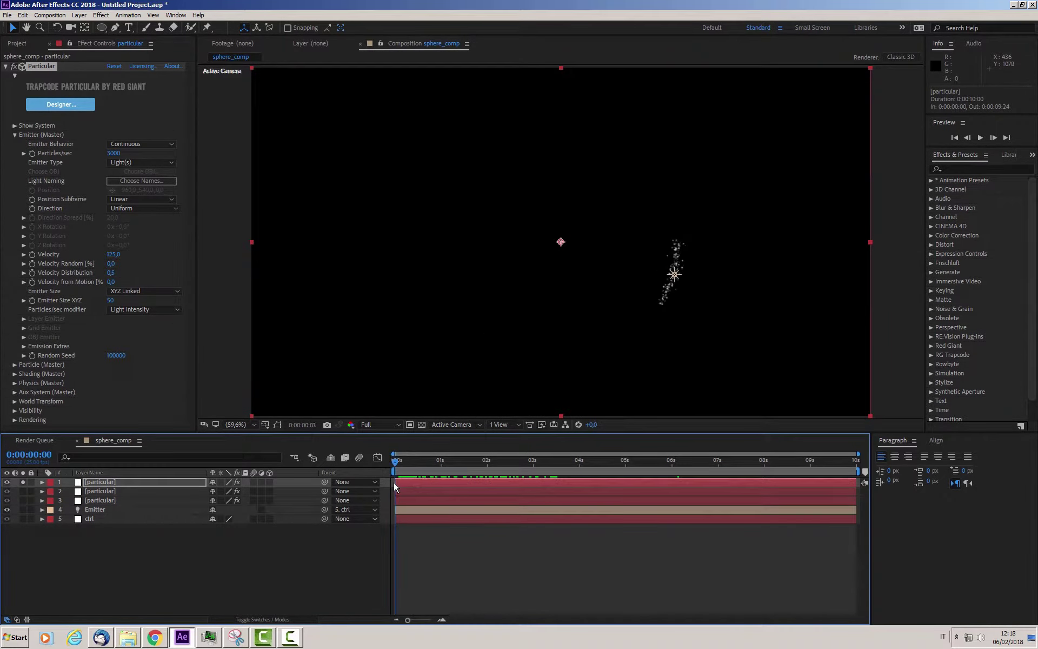
{"action": "key", "text": "space"}
{"action": "key", "text": "space"}
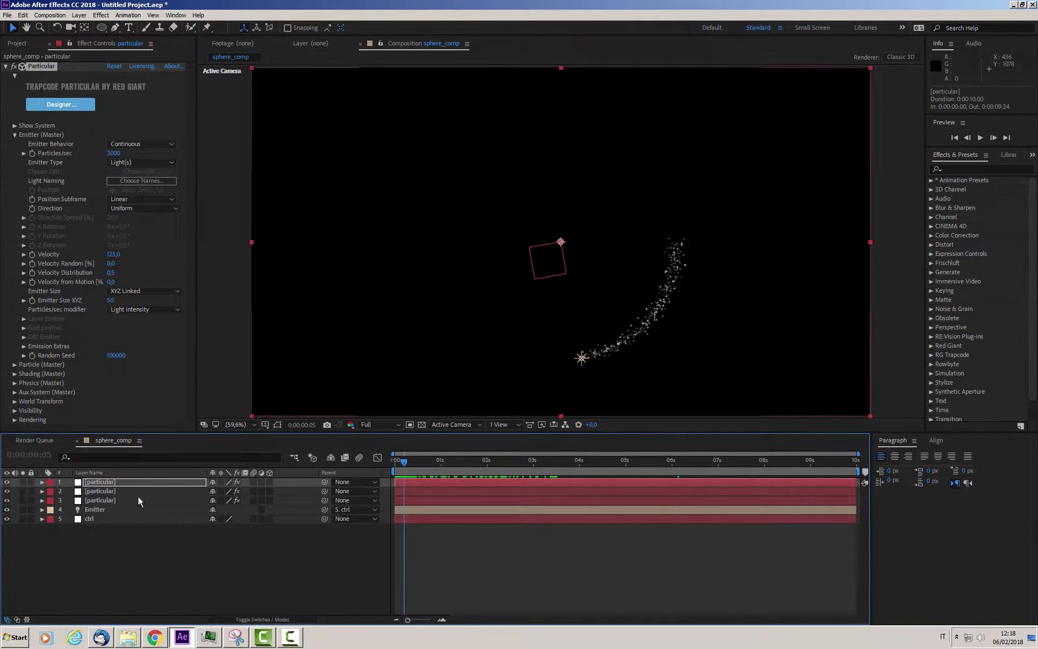
{"action": "left_click_drag", "start_coordinate": [406, 462], "coordinate": [548, 465]}
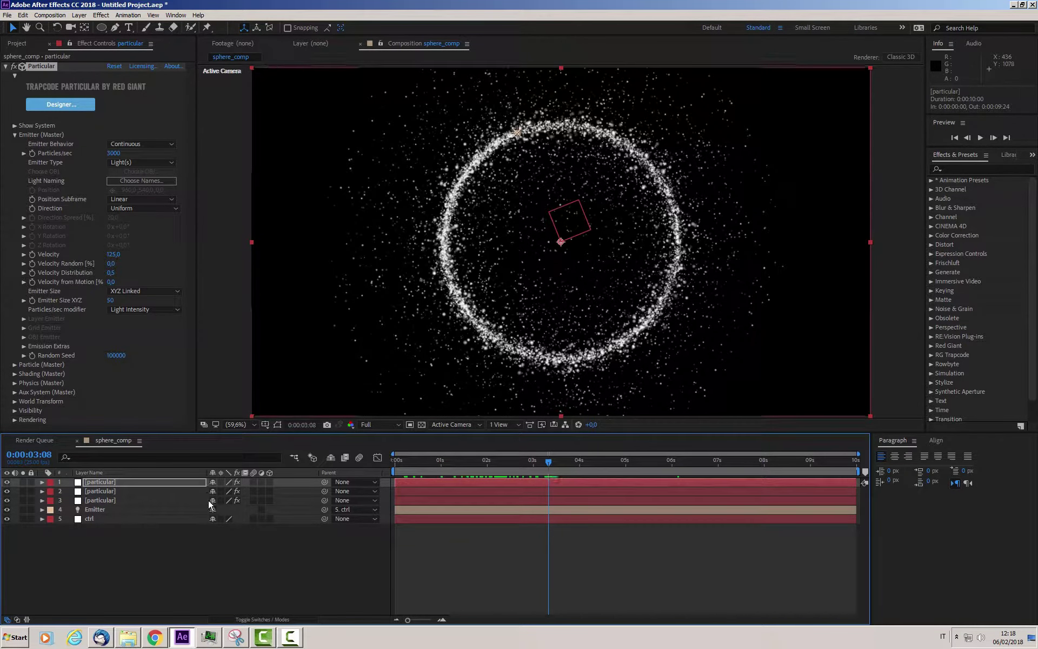
{"action": "left_click", "coordinate": [165, 546]}
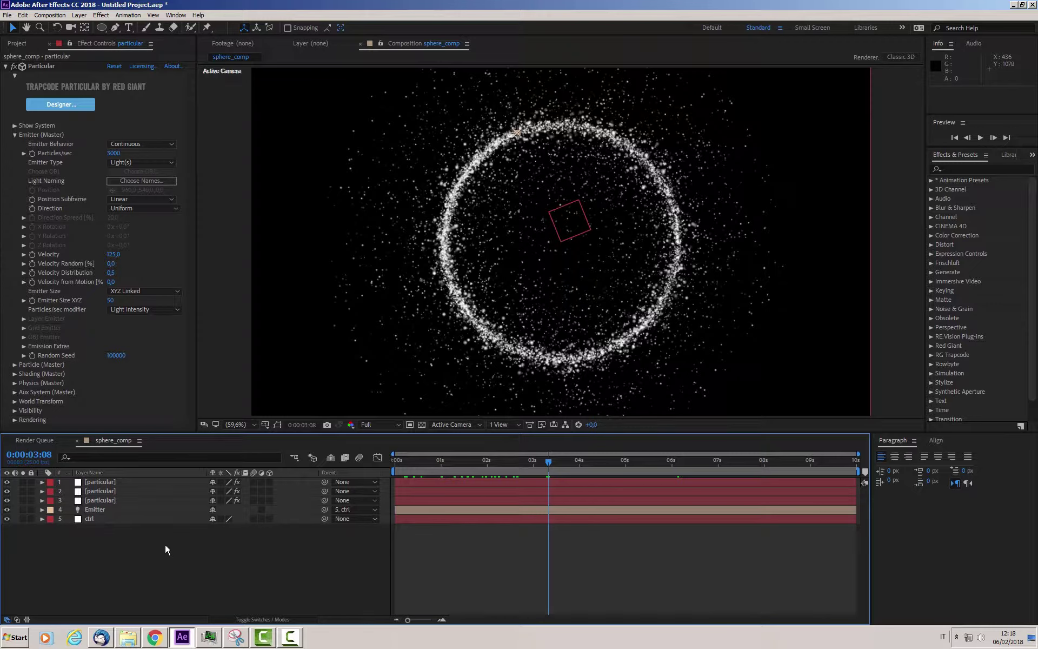
- Add Adjustment Layer 1 at the top of sphere_comp, above the three particle layers
{"action": "right_click", "coordinate": [84, 536]}
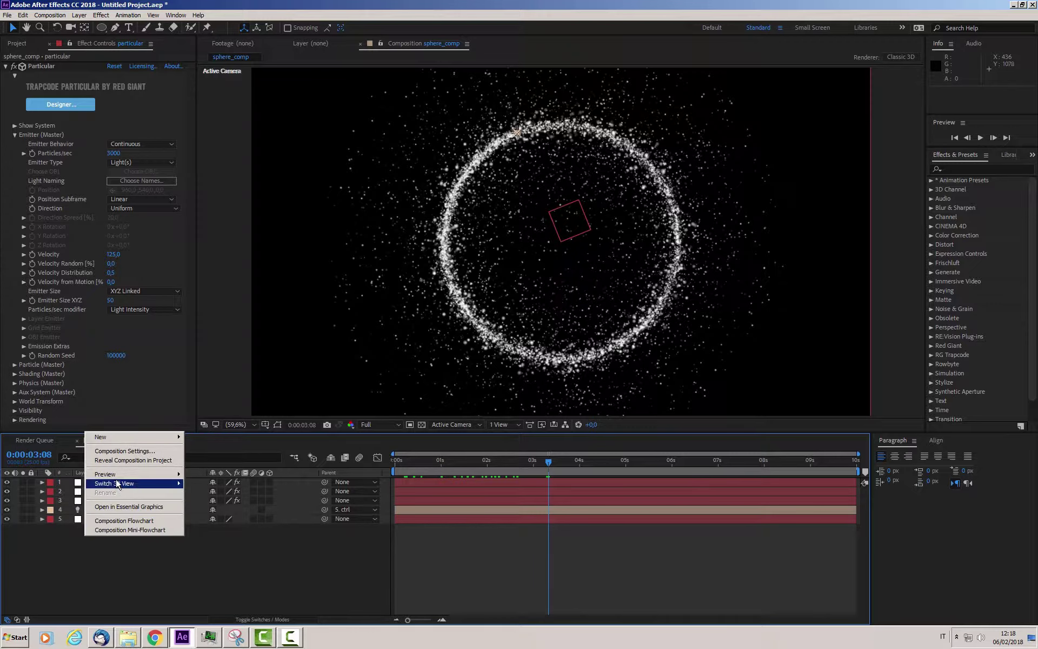
{"action": "mouse_move", "coordinate": [115, 440]}
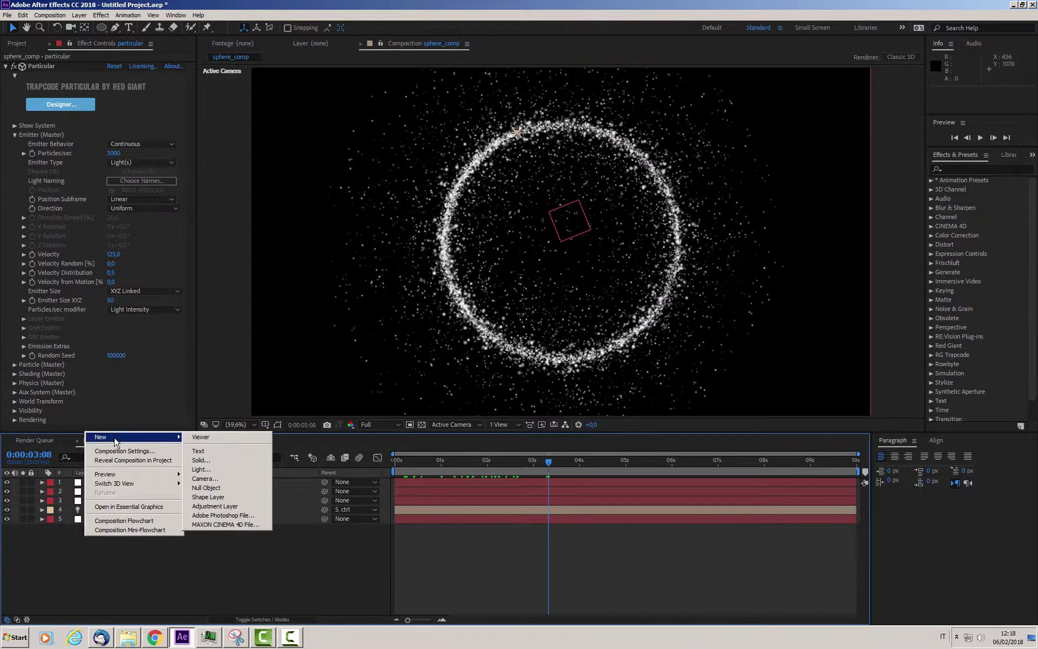
{"action": "left_click", "coordinate": [208, 507]}
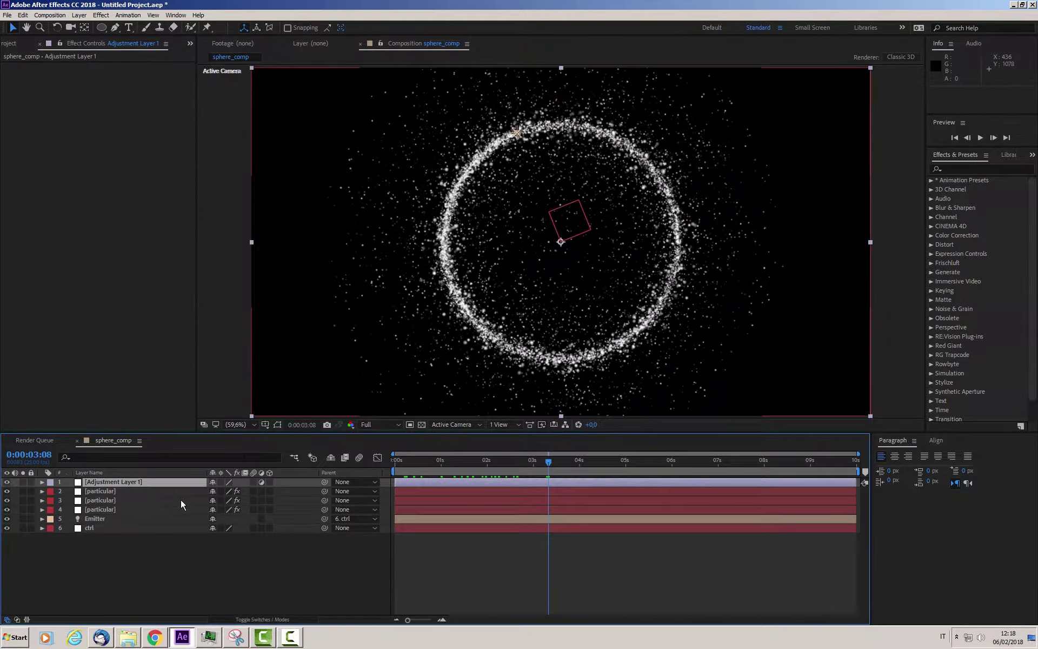
- Add a Bulge effect to the adjustment layer with horizontal and vertical radii of 365
{"action": "right_click", "coordinate": [82, 244]}
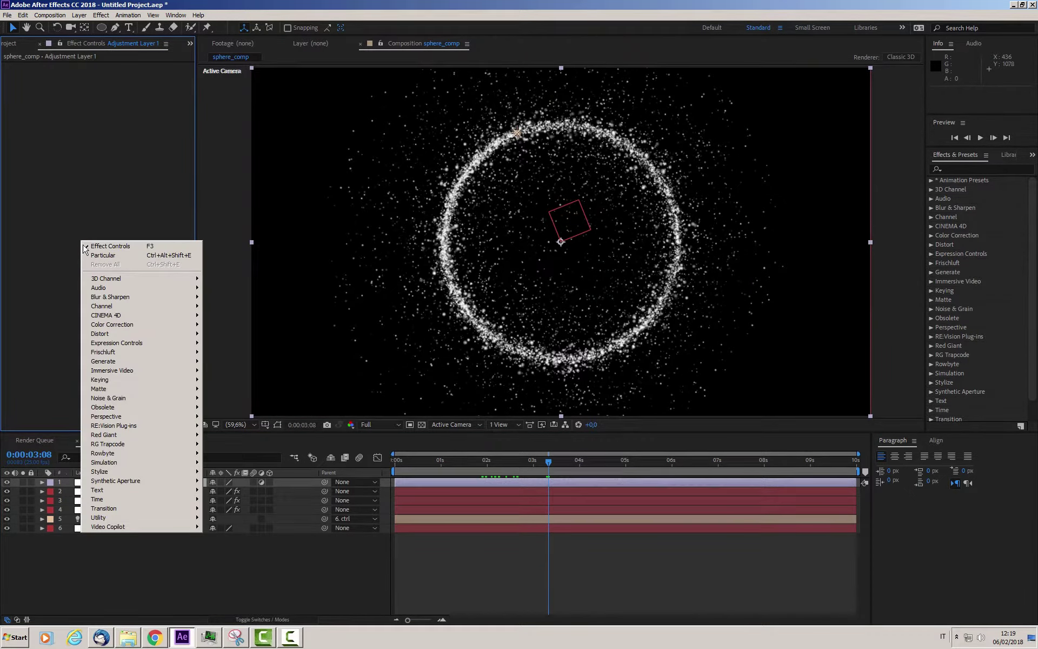
{"action": "mouse_move", "coordinate": [106, 334]}
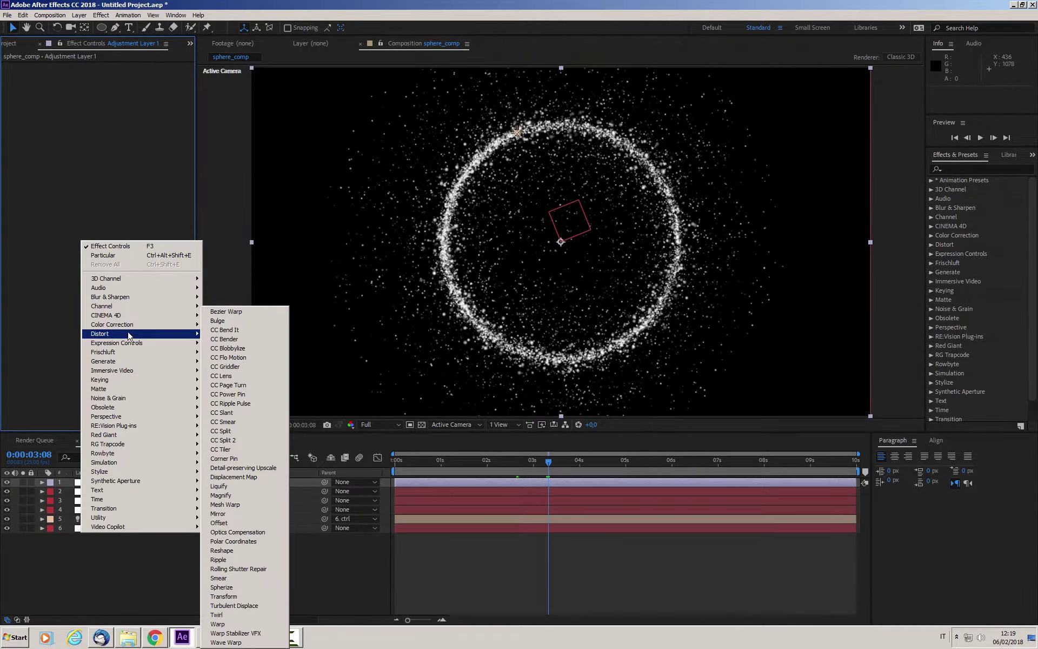
{"action": "left_click", "coordinate": [217, 321]}
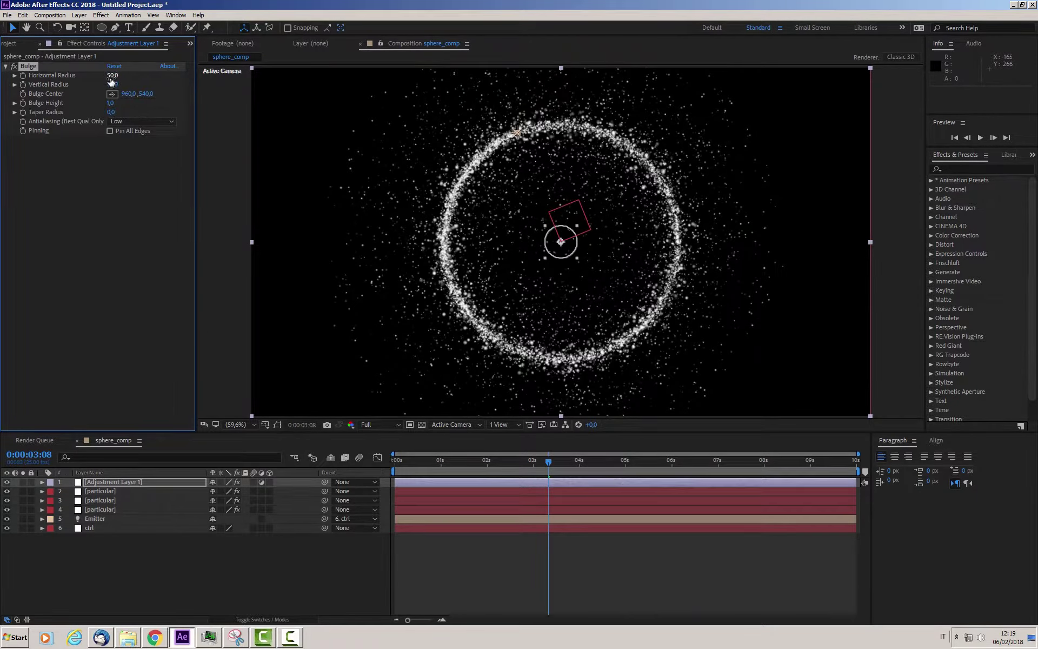
{"action": "left_click_drag", "start_coordinate": [126, 78], "coordinate": [361, 155]}
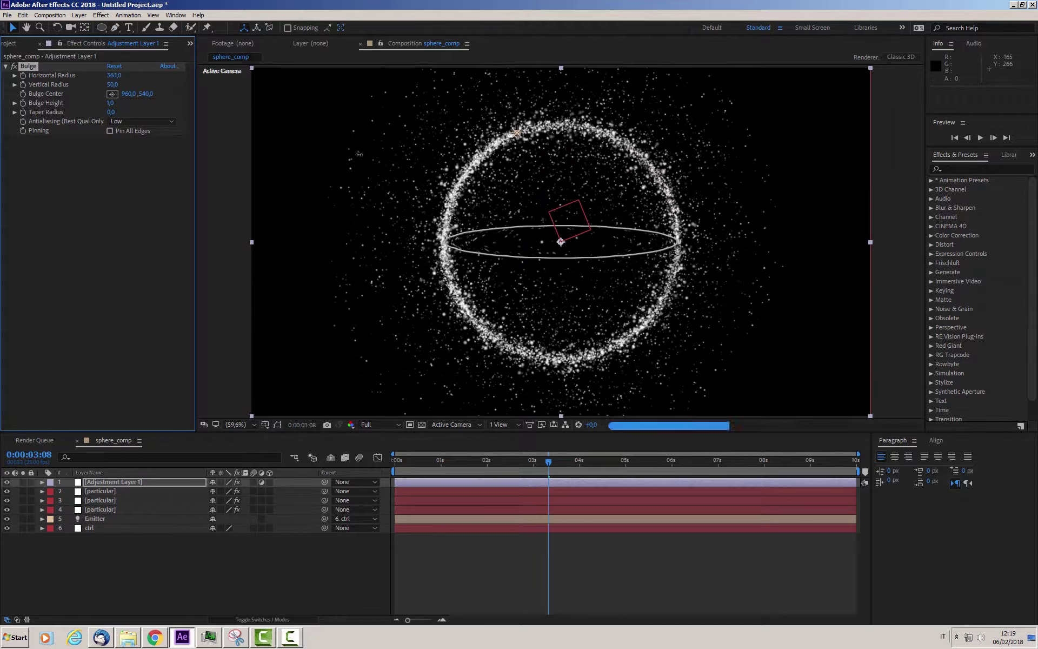
{"action": "left_click_drag", "start_coordinate": [361, 154], "coordinate": [359, 154]}
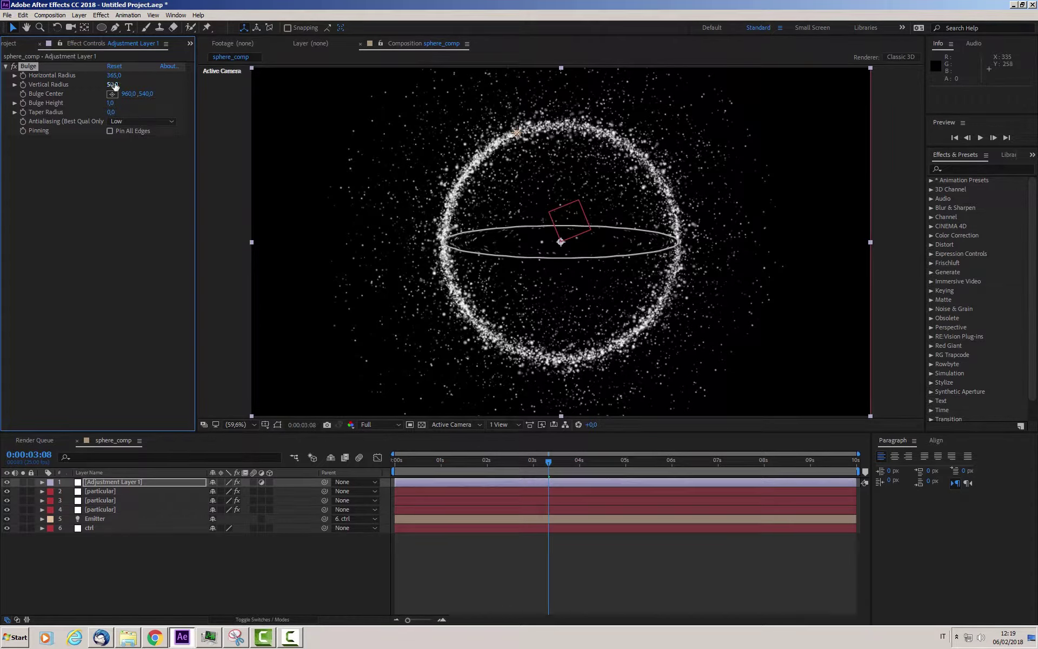
{"action": "left_click", "coordinate": [112, 85]}
{"action": "type", "text": "365"}
{"action": "key", "text": "Return"}
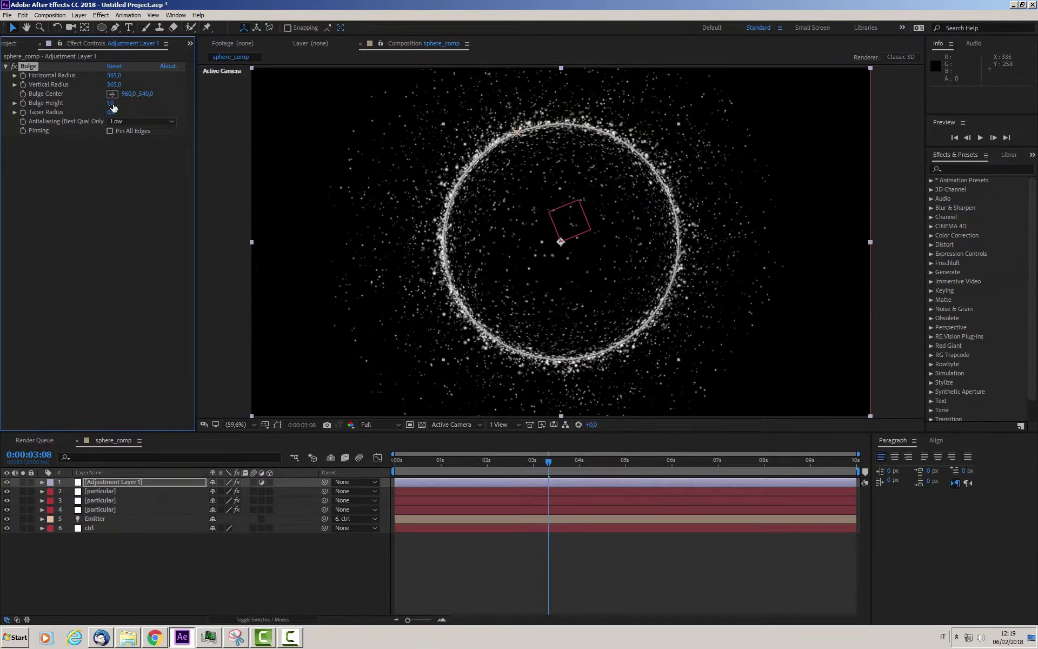
- Raise the Bulge Height to 3.1 and preview it on earlier frames
{"action": "mouse_move", "coordinate": [121, 104]}
{"action": "left_mouse_down"}
{"action": "mouse_move", "coordinate": [374, 169]}
{"action": "mouse_move", "coordinate": [102, 107]}
{"action": "left_mouse_up"}
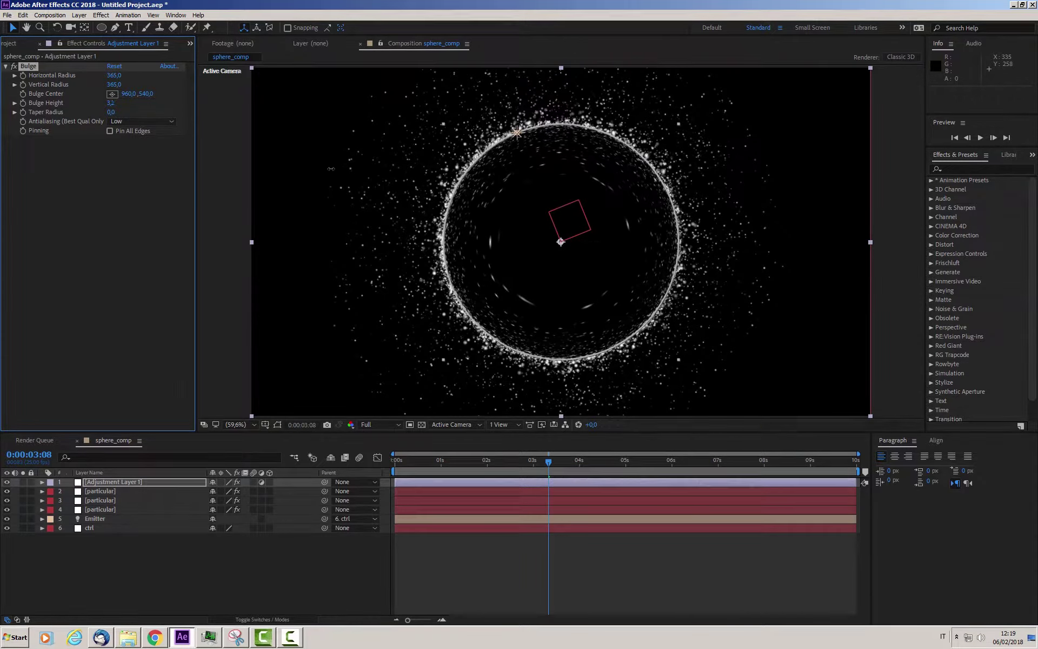
{"action": "left_click", "coordinate": [537, 461]}
{"action": "mouse_move", "coordinate": [536, 461]}
{"action": "left_mouse_down"}
{"action": "mouse_move", "coordinate": [433, 459]}
{"action": "mouse_move", "coordinate": [437, 468]}
{"action": "mouse_move", "coordinate": [546, 487]}
{"action": "left_mouse_up"}
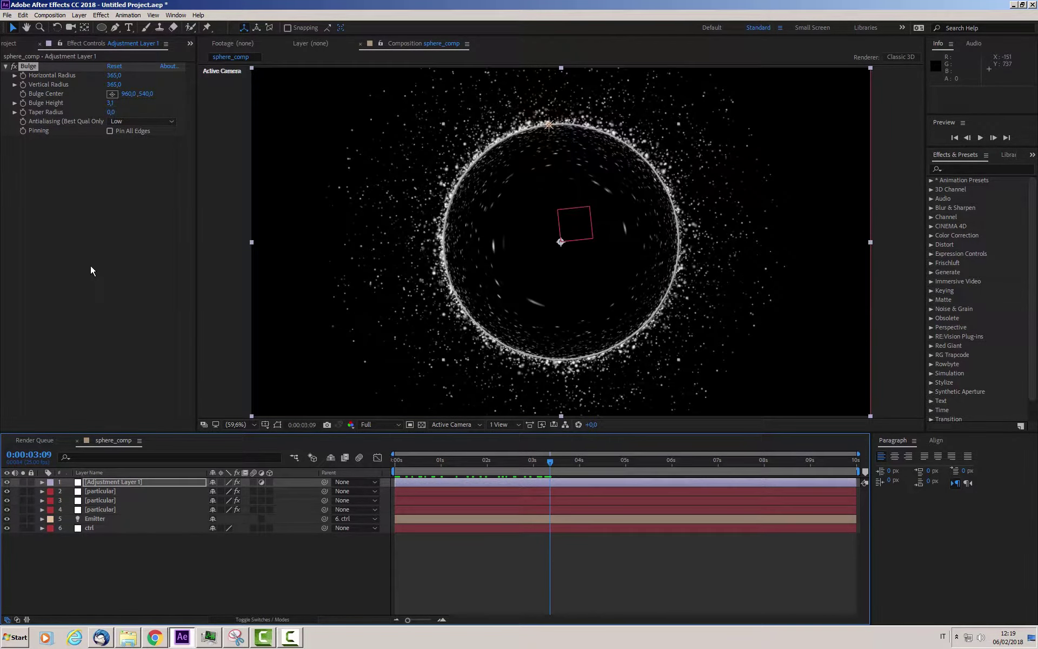
{"action": "left_click", "coordinate": [60, 131]}
- Apply Trapcode Starglow with the Star Prism preset, then set the current time to 0:00:02:08
{"action": "right_click", "coordinate": [64, 128]}
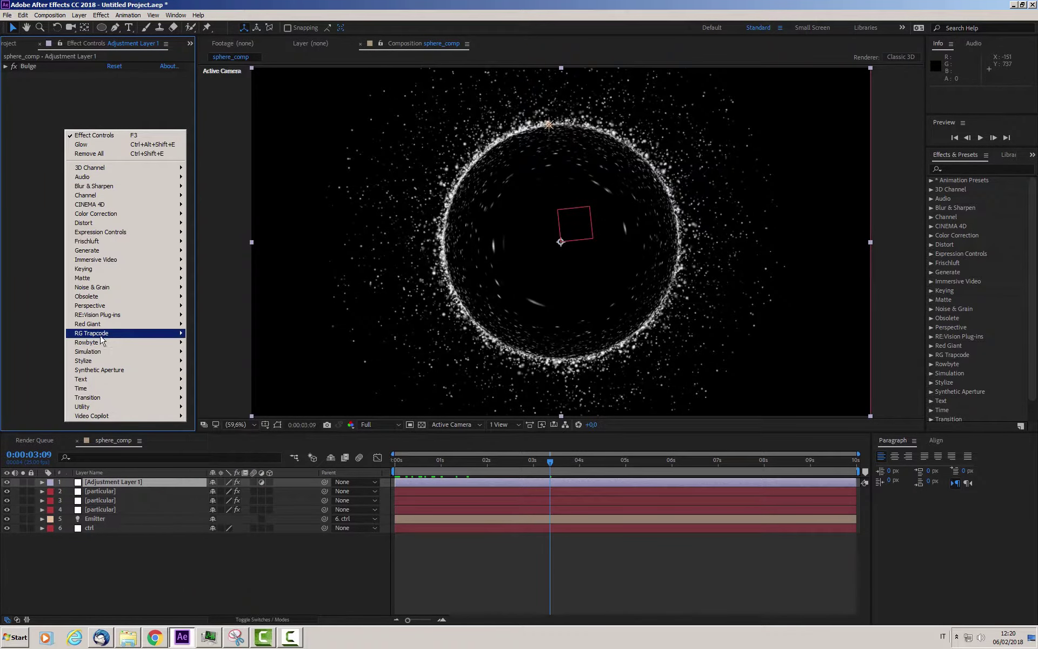
{"action": "mouse_move", "coordinate": [101, 338]}
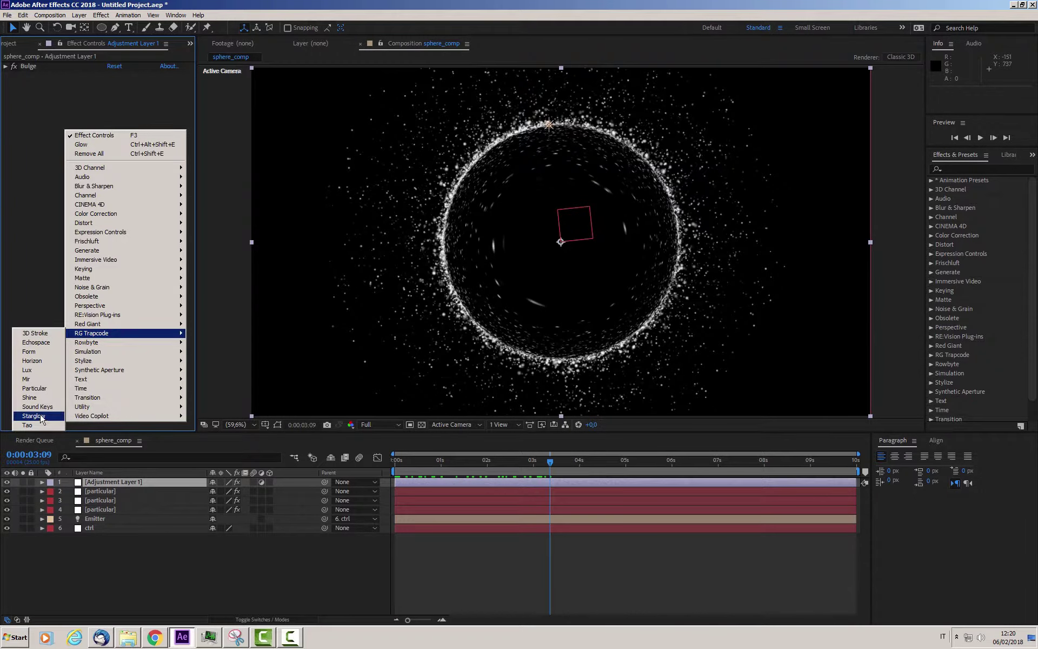
{"action": "left_click", "coordinate": [34, 415]}
{"action": "left_click", "coordinate": [127, 121]}
{"action": "left_click", "coordinate": [128, 115]}
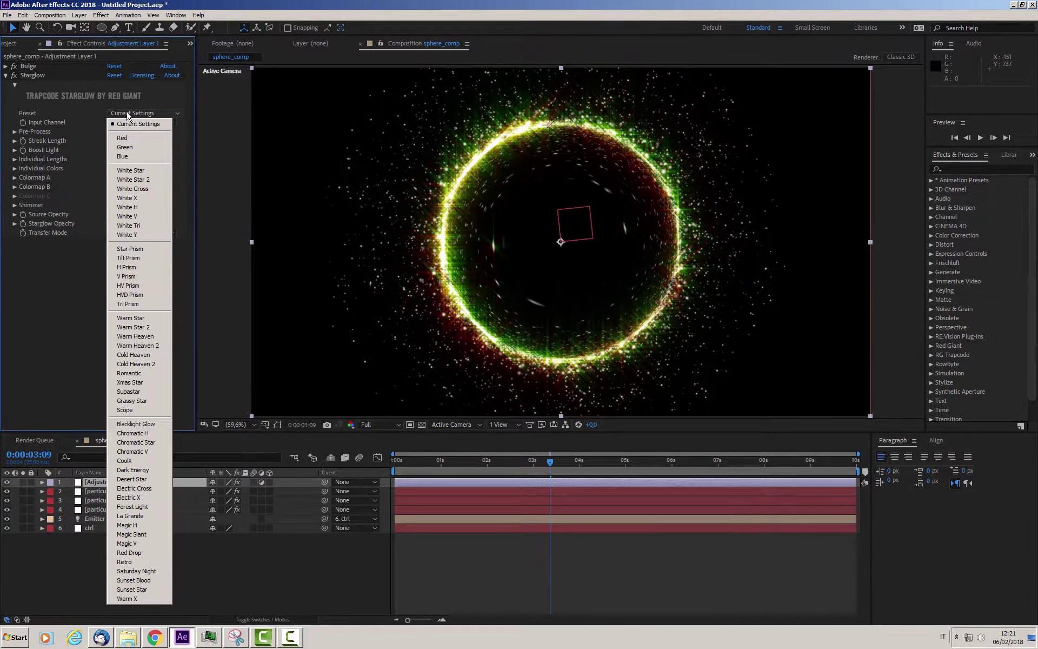
{"action": "left_click", "coordinate": [130, 249]}
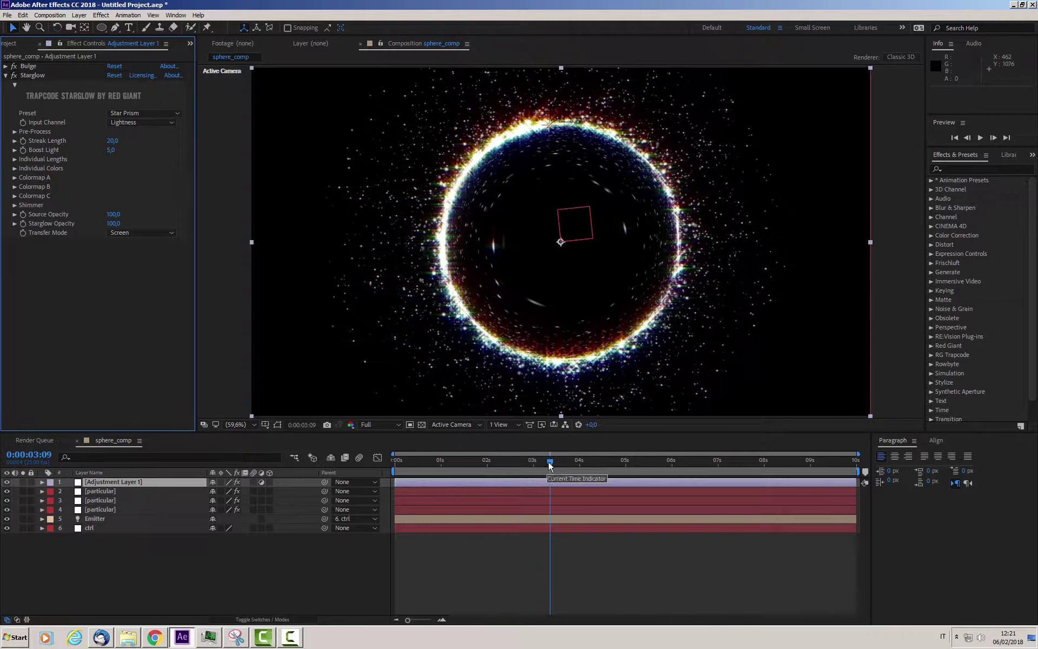
{"action": "left_click_drag", "start_coordinate": [522, 466], "coordinate": [497, 468]}
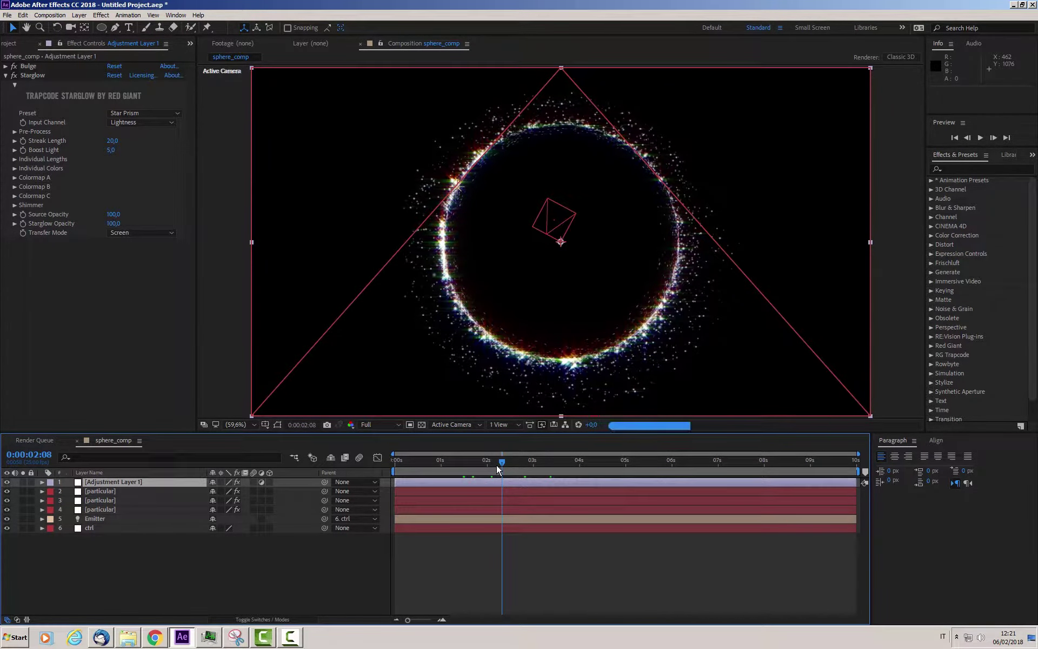
{"action": "left_click", "coordinate": [197, 573]}
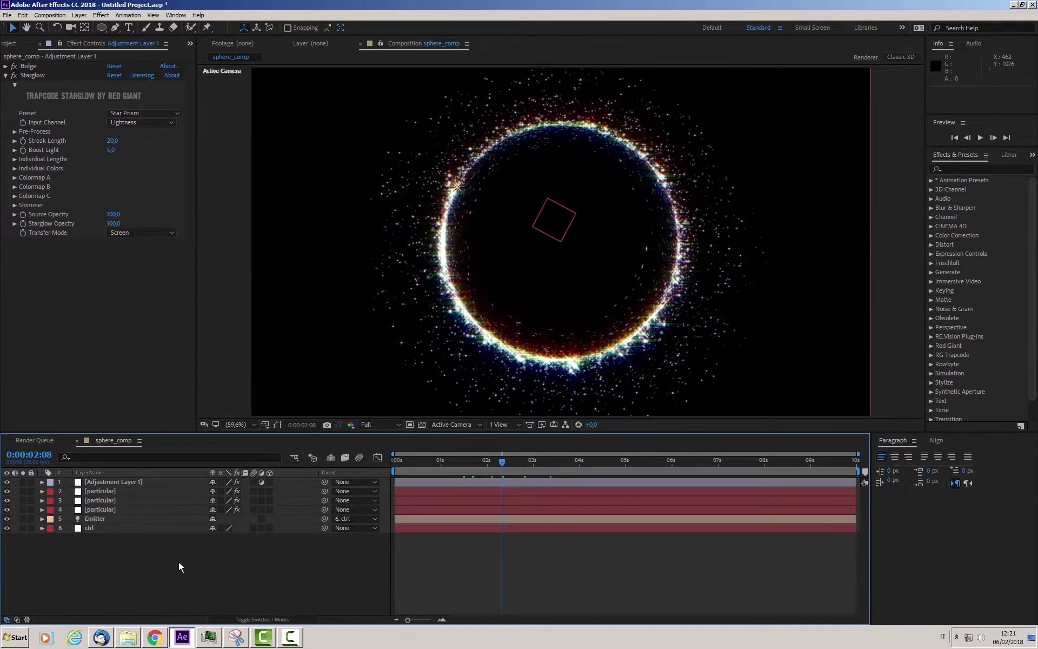
- Create a new solid layer named 'sphere'
{"action": "right_click", "coordinate": [178, 561]}
{"action": "mouse_move", "coordinate": [194, 463]}
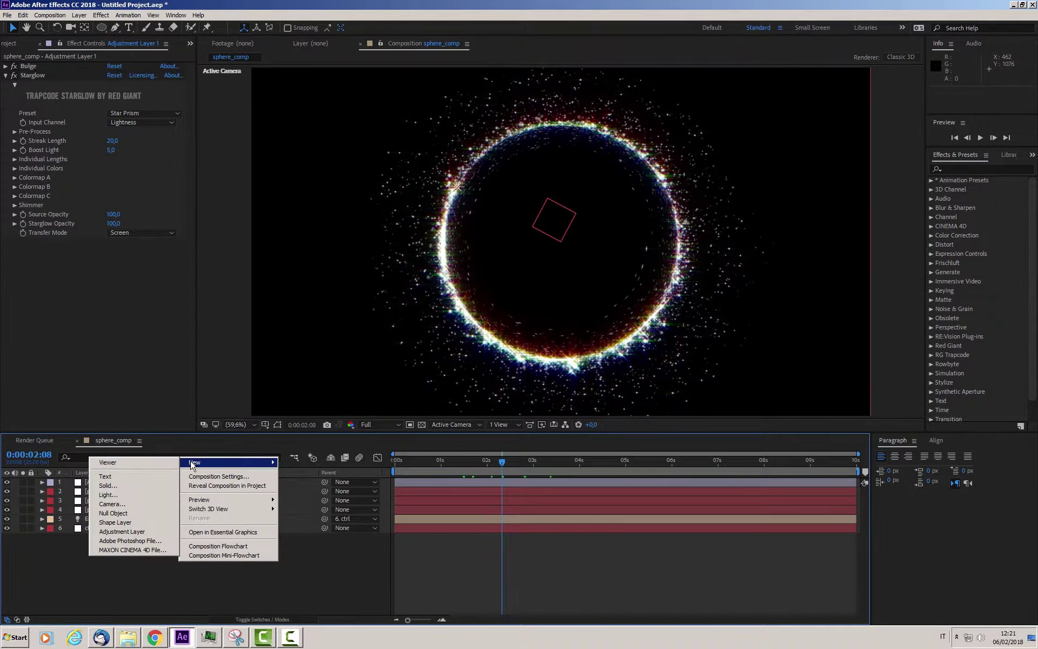
{"action": "left_click", "coordinate": [115, 485]}
{"action": "type", "text": "sphere"}
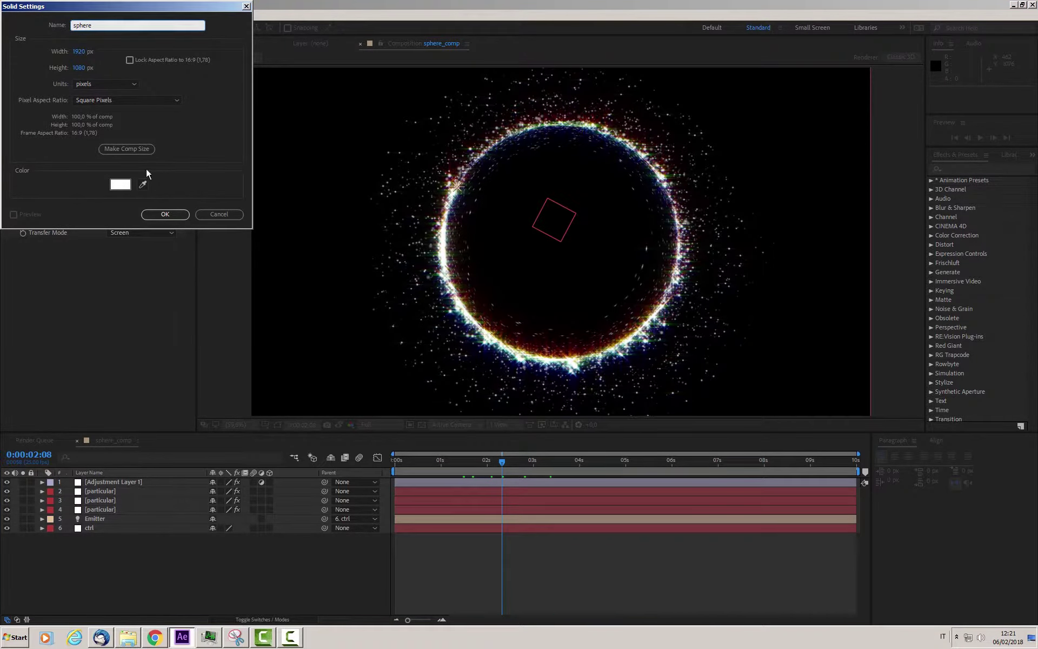
{"action": "left_click", "coordinate": [148, 214]}
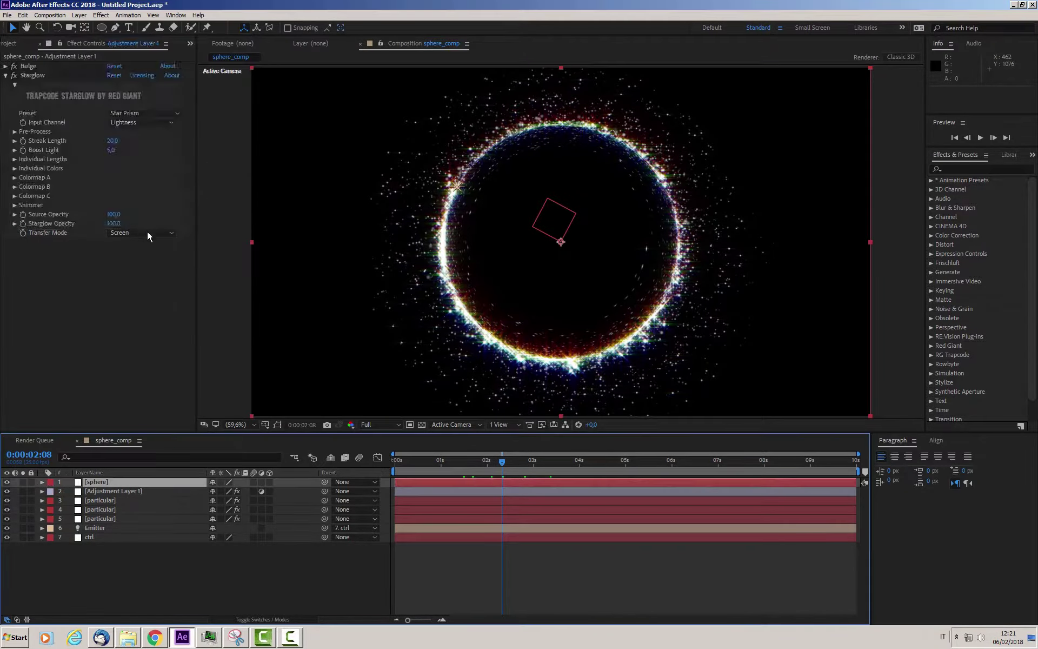
- Apply 4-Color Gradient and CC Sphere to the sphere solid from Effects & Presets
{"action": "left_click", "coordinate": [955, 169]}
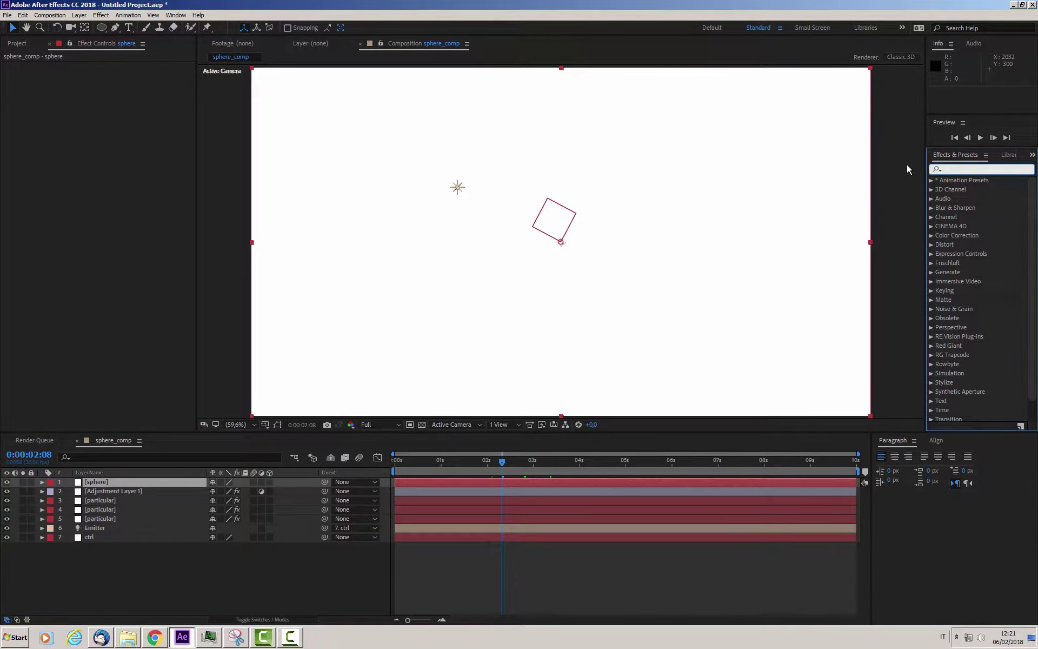
{"action": "type", "text": "4"}
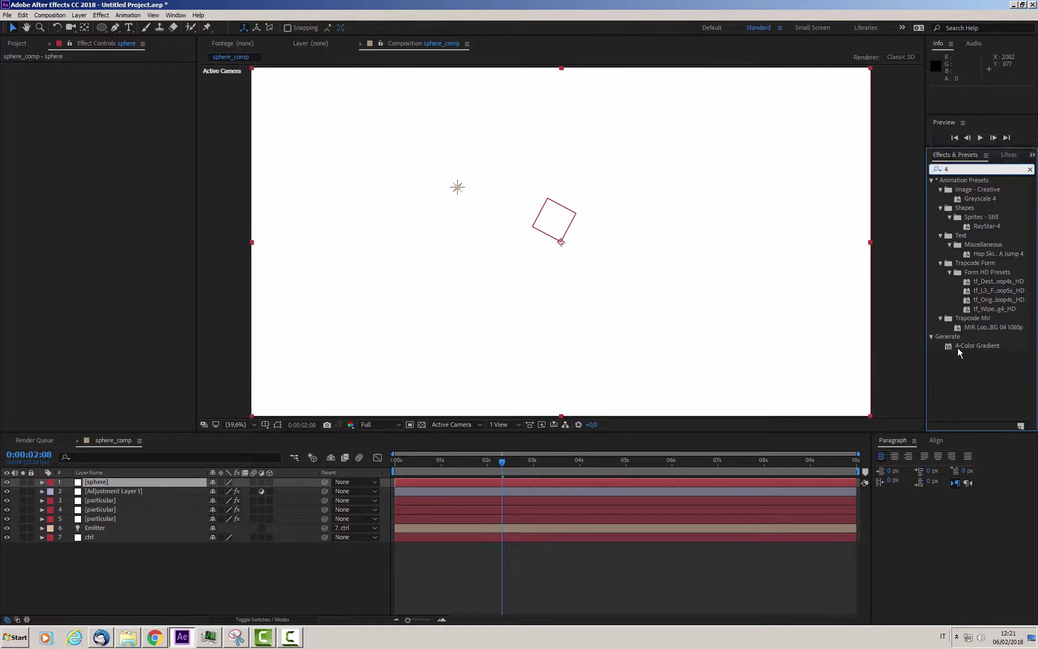
{"action": "mouse_move", "coordinate": [952, 347]}
{"action": "left_mouse_down"}
{"action": "mouse_move", "coordinate": [115, 435]}
{"action": "mouse_move", "coordinate": [111, 483]}
{"action": "left_mouse_up"}
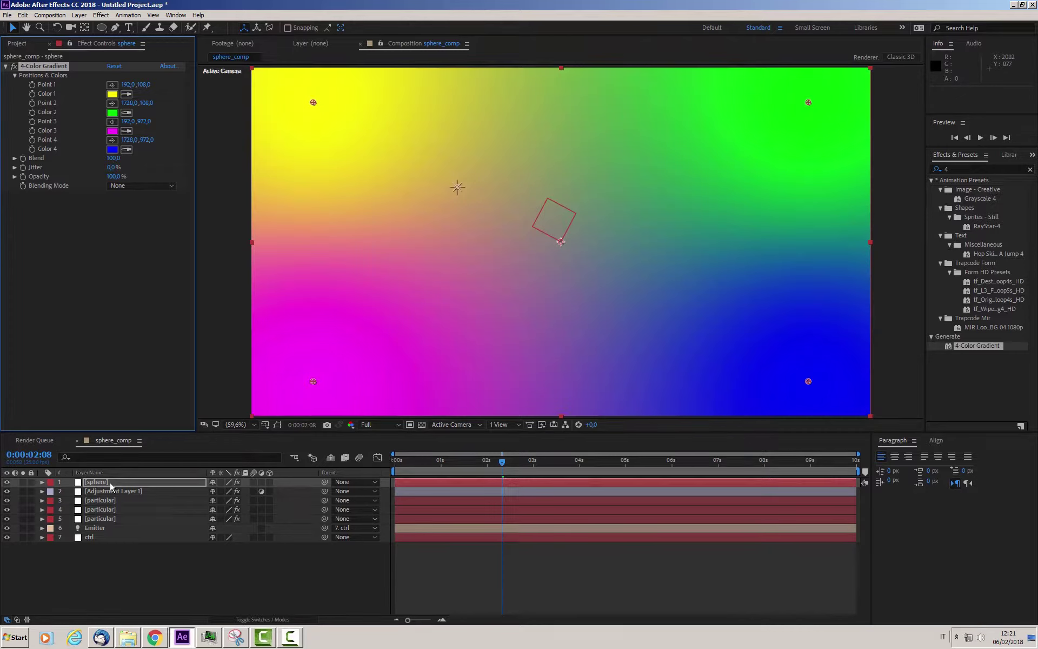
{"action": "left_click", "coordinate": [950, 170]}
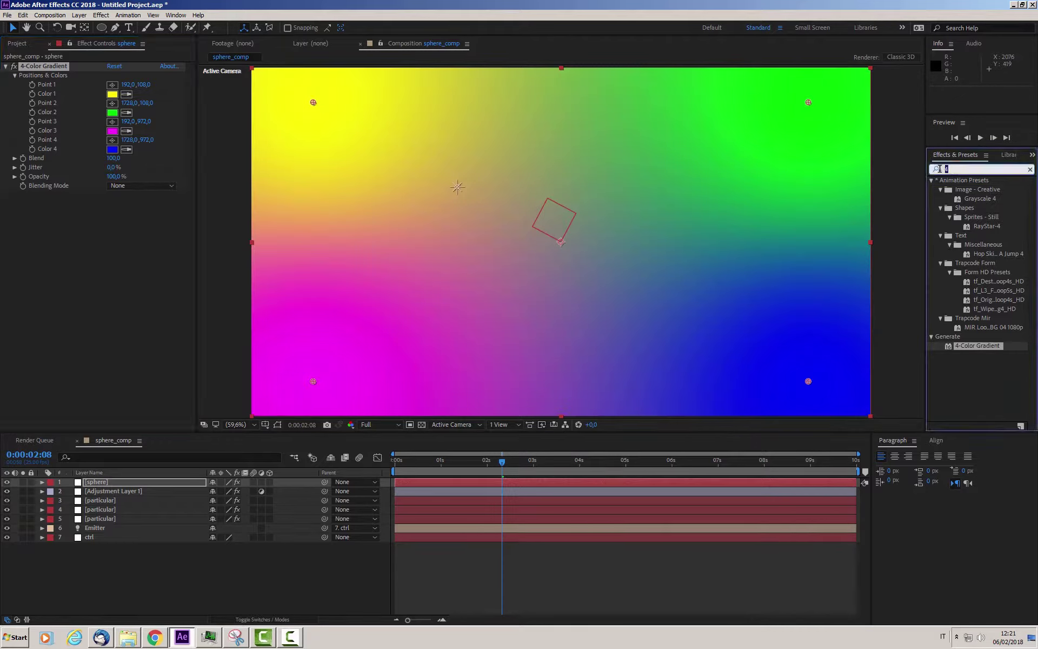
{"action": "type", "text": "cc s"}
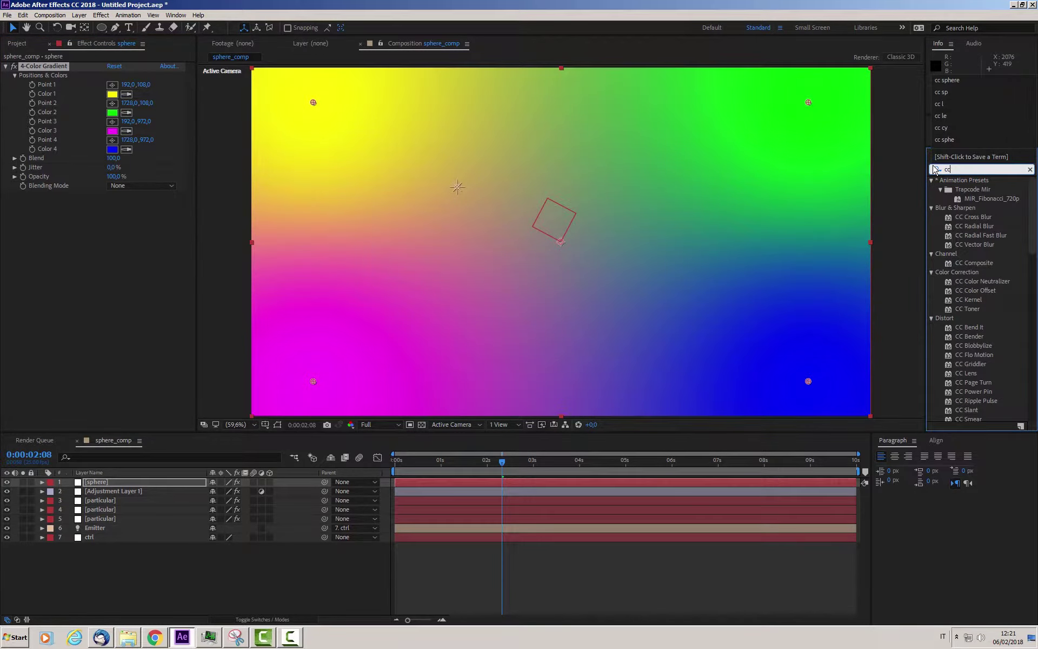
{"action": "left_click", "coordinate": [934, 169]}
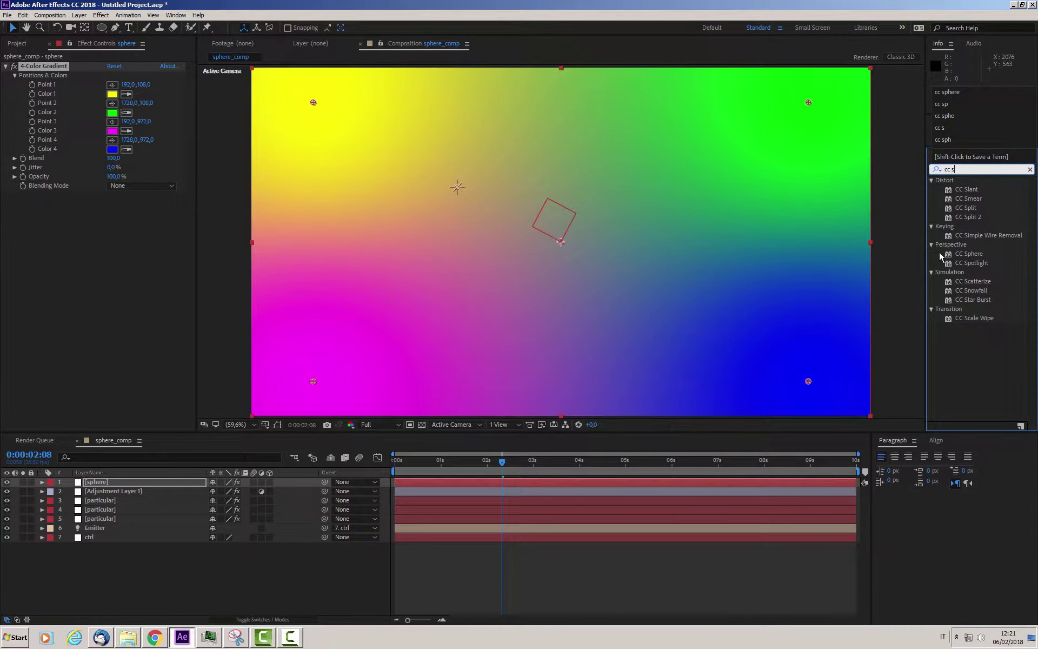
{"action": "mouse_move", "coordinate": [968, 253]}
{"action": "left_mouse_down"}
{"action": "mouse_move", "coordinate": [698, 246]}
{"action": "mouse_move", "coordinate": [582, 266]}
{"action": "left_mouse_up"}
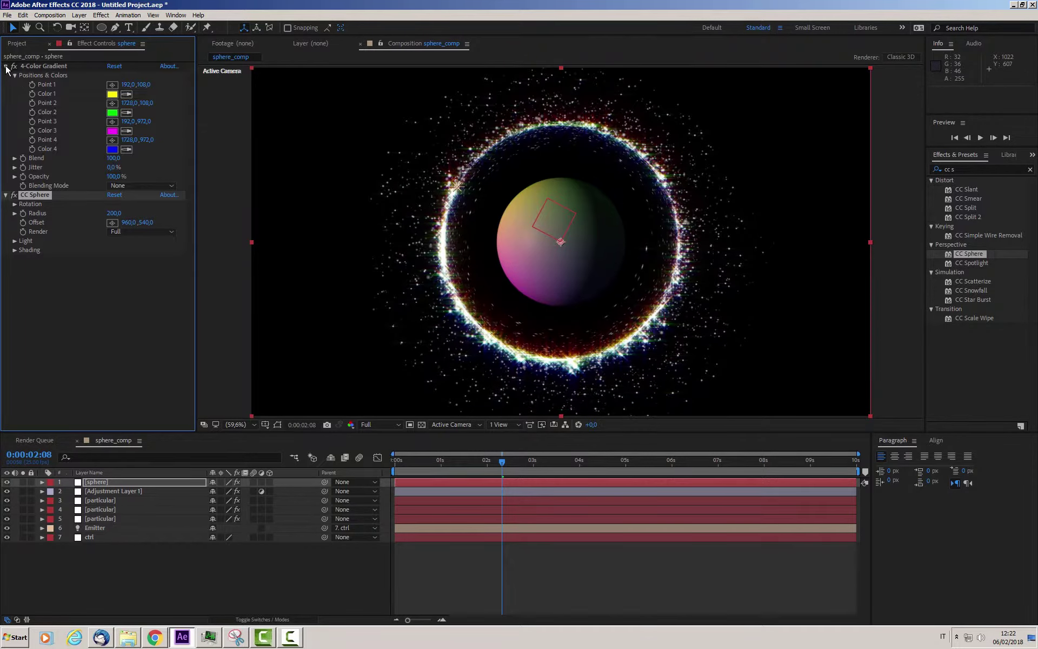
- Set CC Sphere Radius to 360, Light Height to 71 and Light Direction to -72°
{"action": "left_click", "coordinate": [6, 66]}
{"action": "left_click_drag", "start_coordinate": [114, 96], "coordinate": [123, 97]}
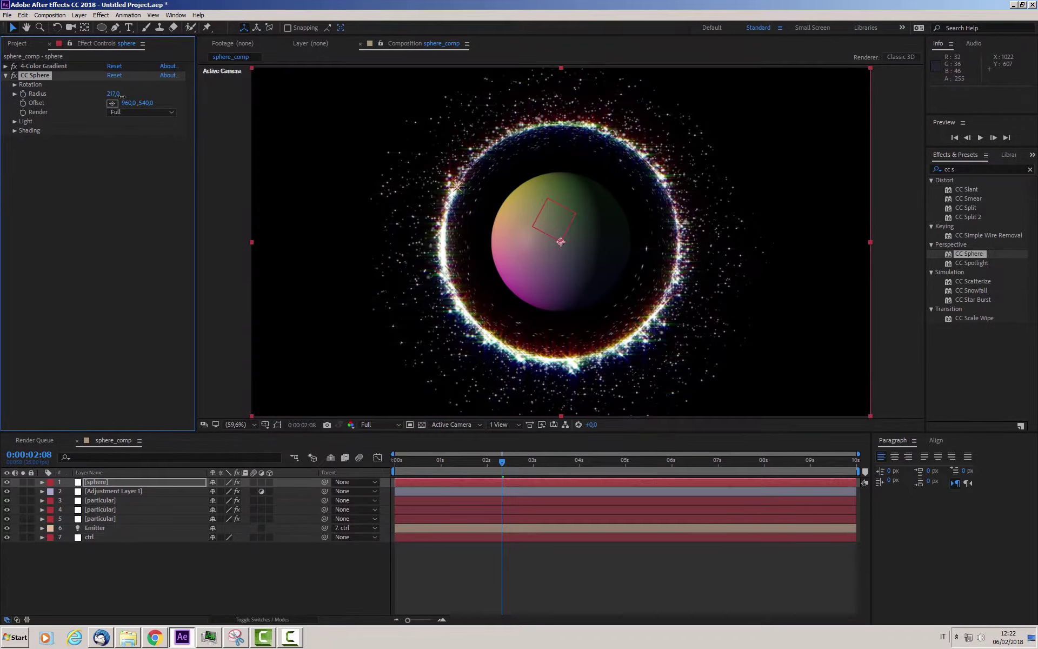
{"action": "left_click_drag", "start_coordinate": [122, 96], "coordinate": [204, 109]}
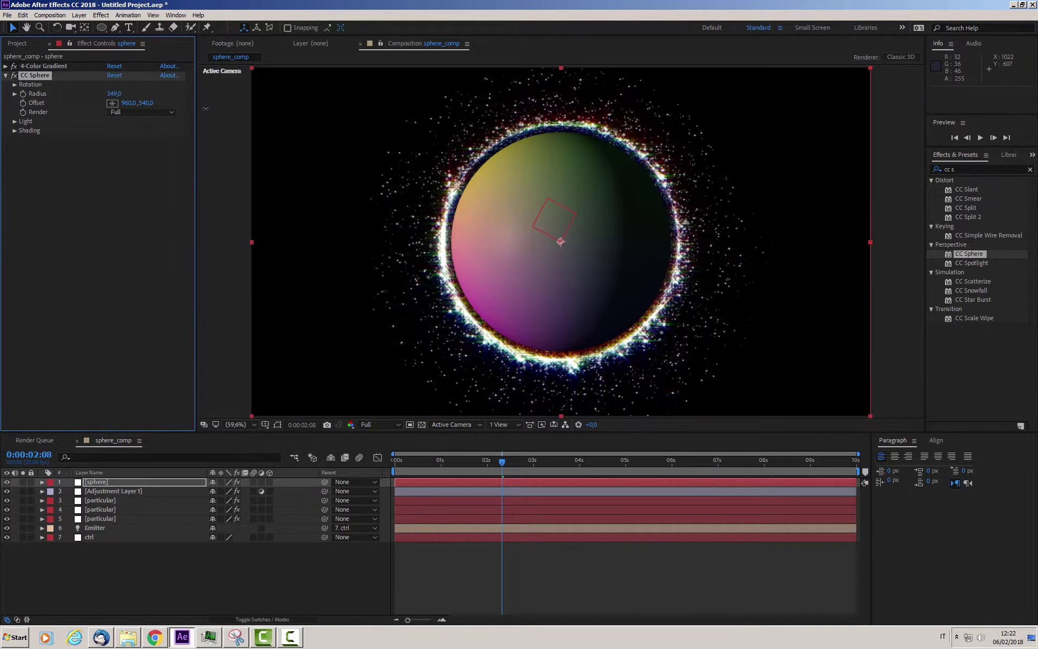
{"action": "left_click_drag", "start_coordinate": [205, 110], "coordinate": [113, 99]}
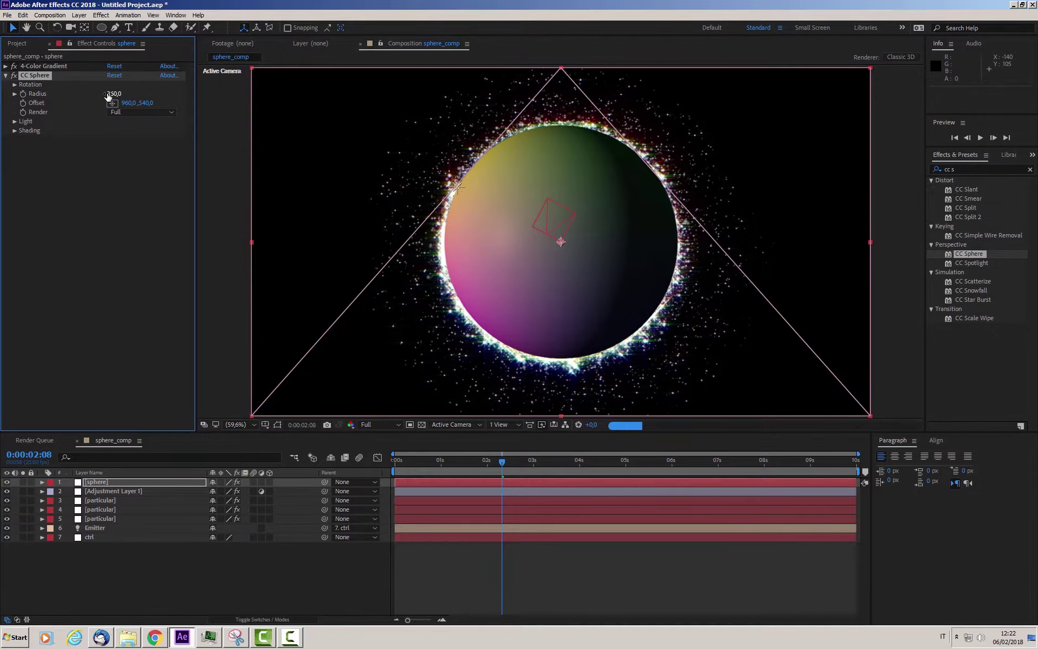
{"action": "left_click", "coordinate": [15, 121]}
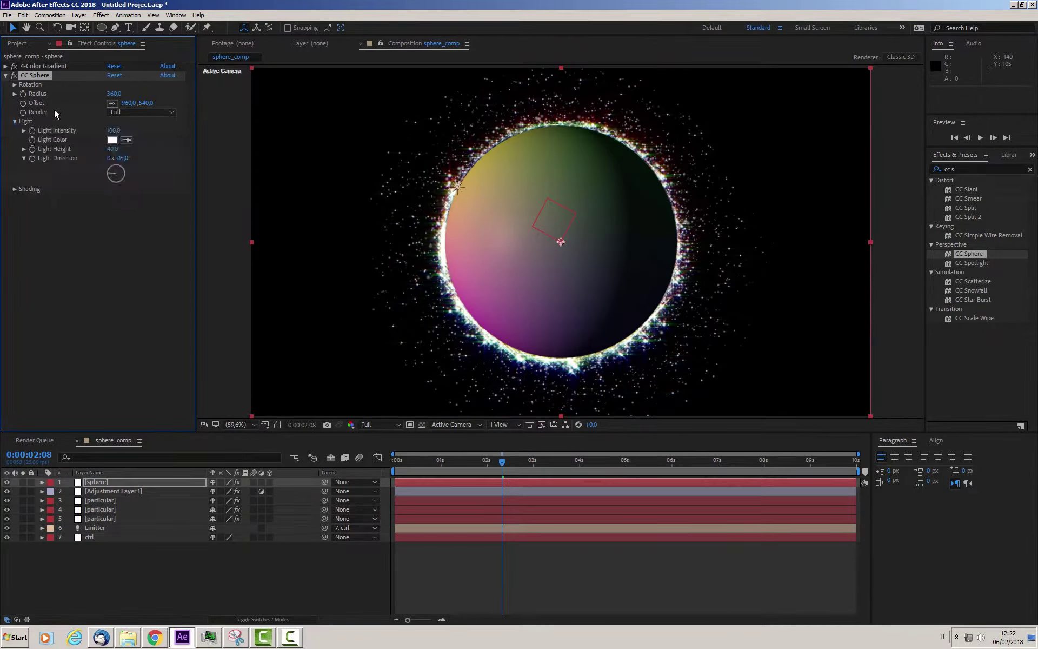
{"action": "left_click_drag", "start_coordinate": [112, 150], "coordinate": [129, 152]}
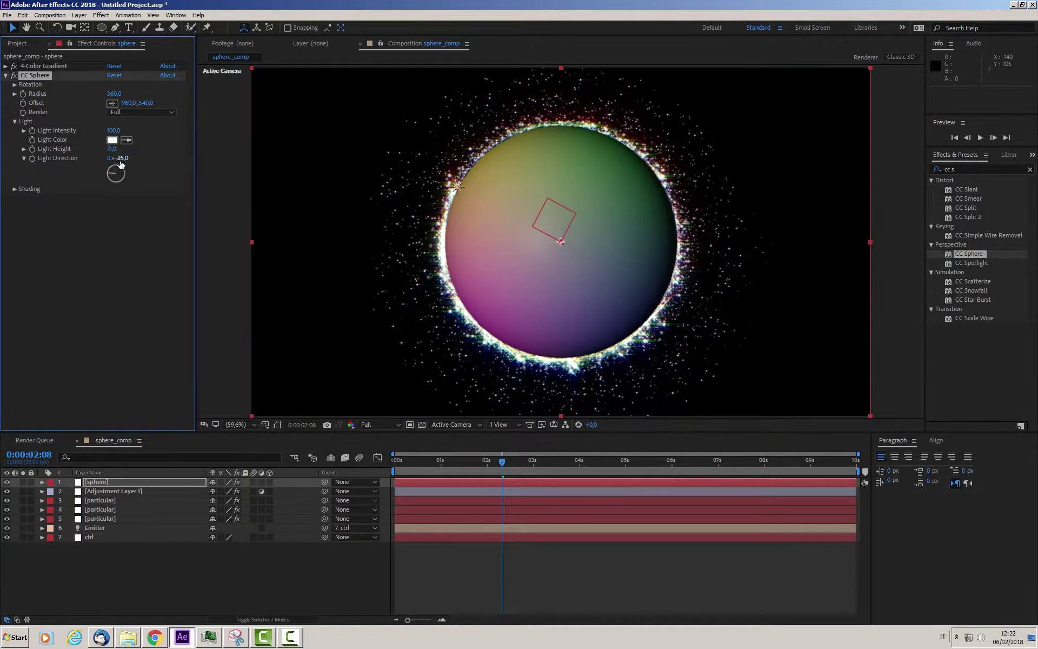
{"action": "left_click_drag", "start_coordinate": [123, 158], "coordinate": [125, 160]}
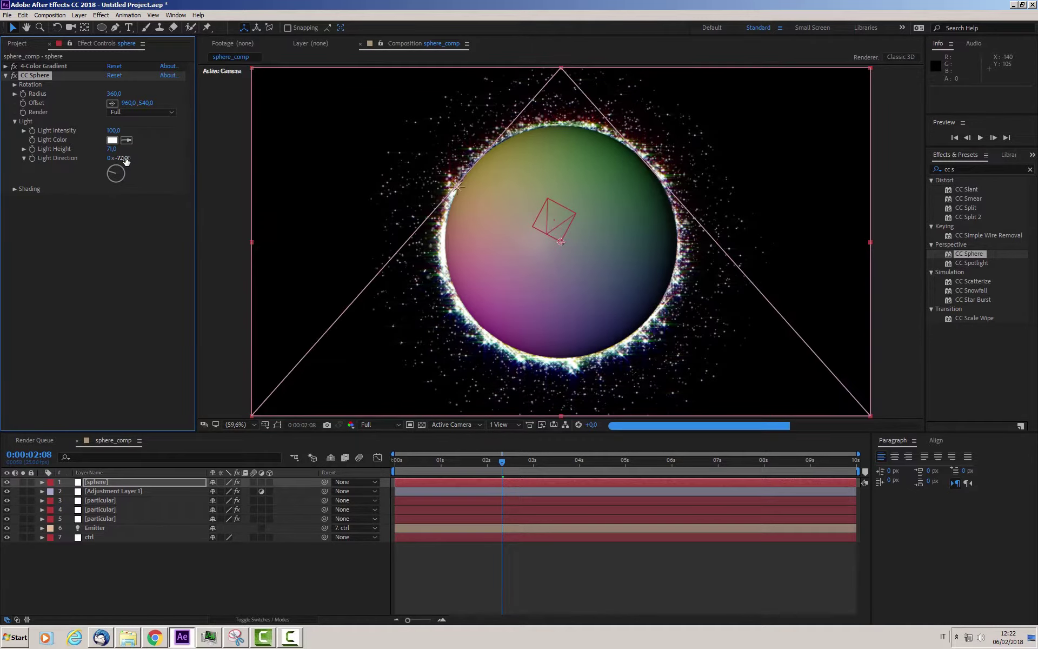
- Add Hue/Saturation to the sphere layer with Master Saturation at 62
{"action": "right_click", "coordinate": [51, 232]}
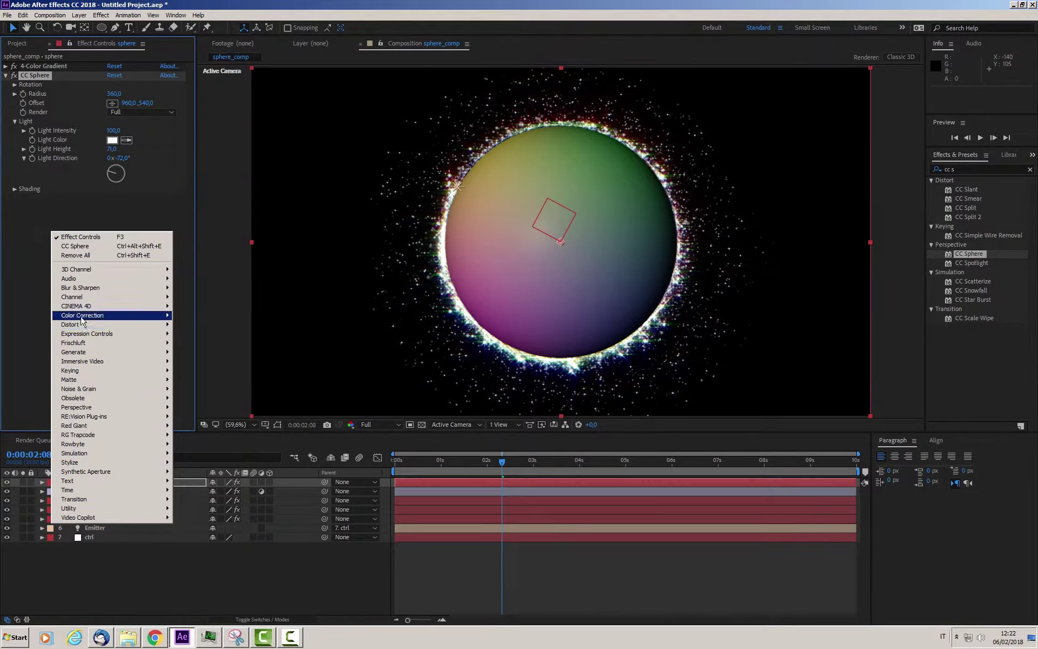
{"action": "mouse_move", "coordinate": [82, 319]}
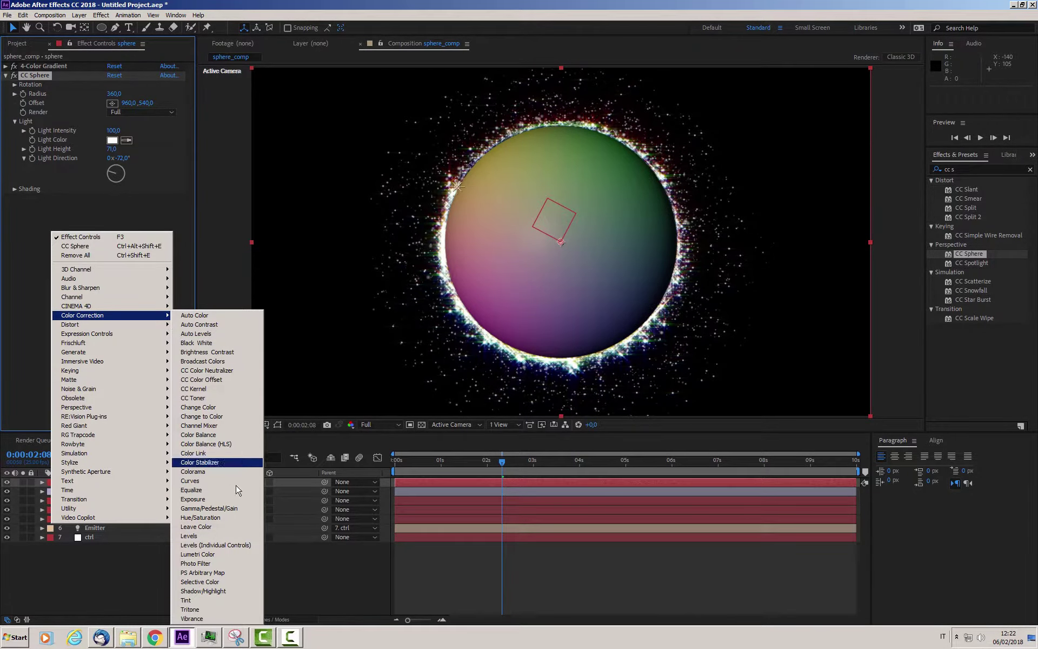
{"action": "left_click", "coordinate": [219, 522]}
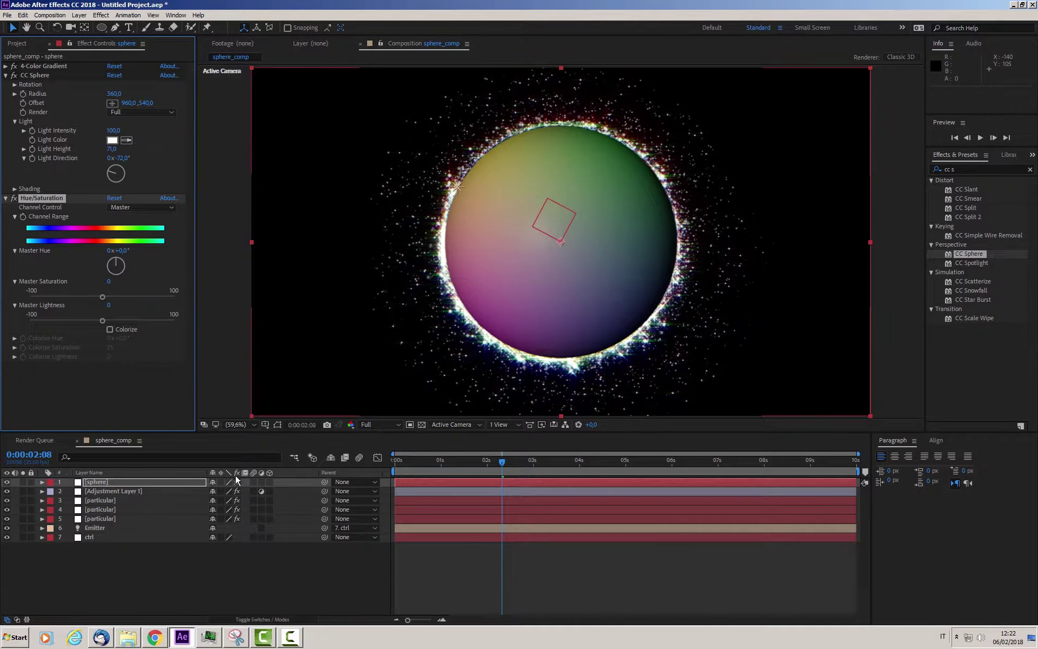
{"action": "left_click", "coordinate": [126, 297]}
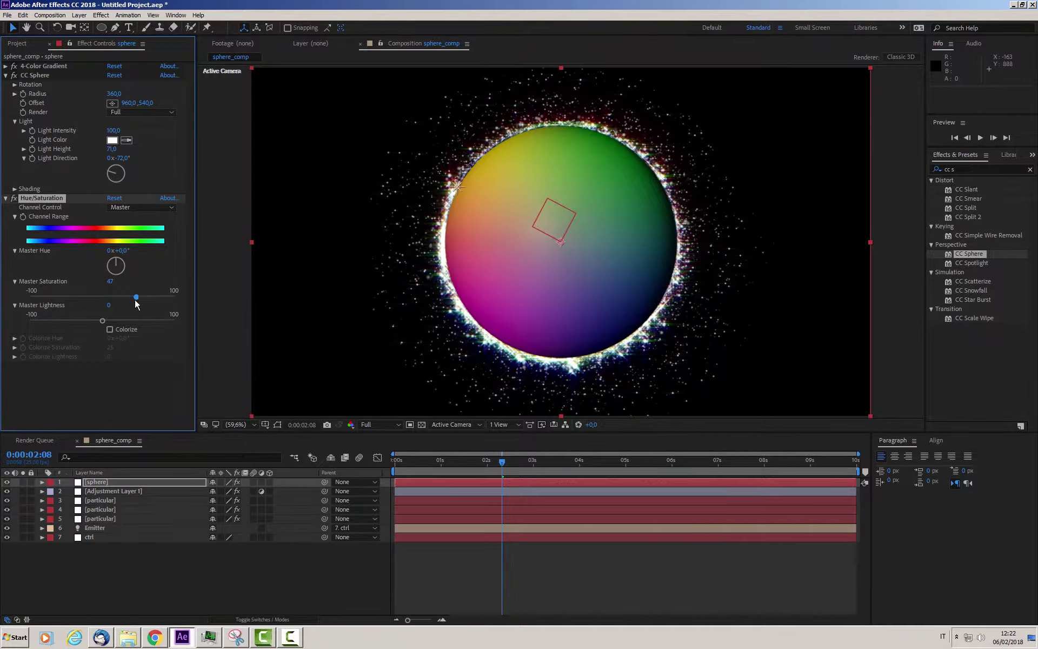
{"action": "mouse_move", "coordinate": [136, 300]}
{"action": "left_mouse_down"}
{"action": "mouse_move", "coordinate": [147, 297]}
{"action": "mouse_move", "coordinate": [135, 301]}
{"action": "left_mouse_up"}
{"action": "left_click", "coordinate": [6, 198]}
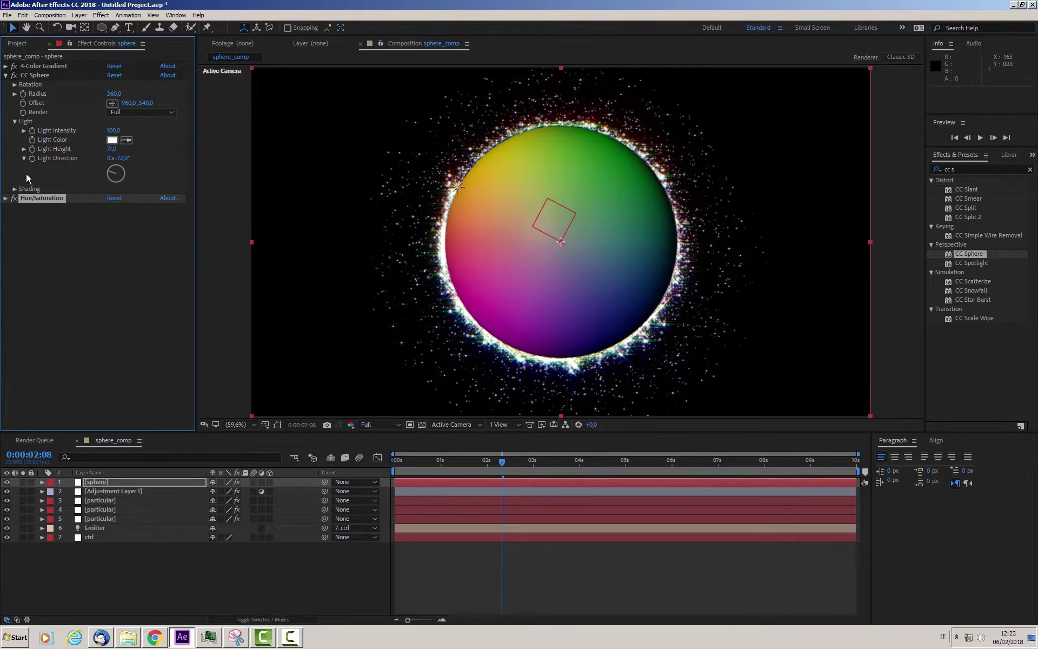
{"action": "left_click", "coordinate": [6, 75]}
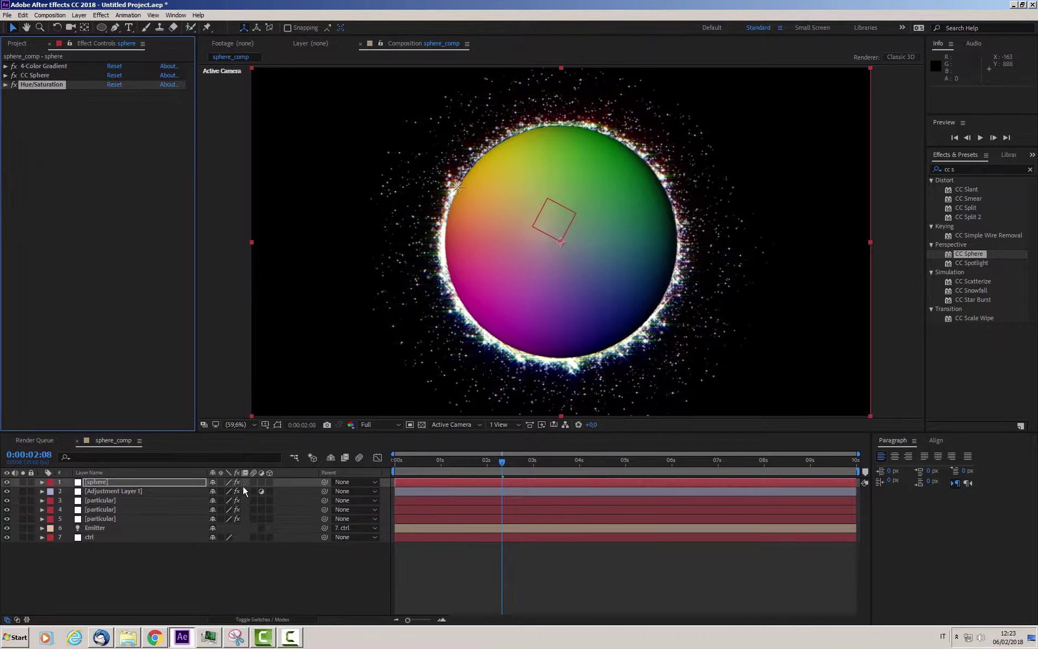
- Set the sphere layer's blending mode to Screen
{"action": "left_click", "coordinate": [255, 620]}
{"action": "left_click", "coordinate": [229, 481]}
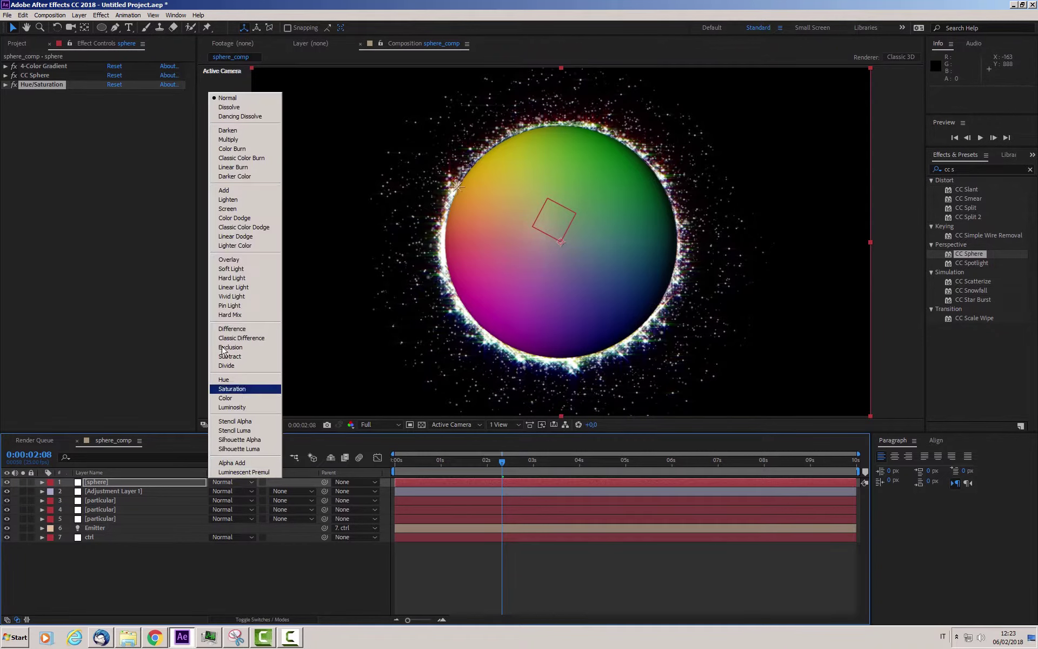
{"action": "left_click", "coordinate": [227, 210]}
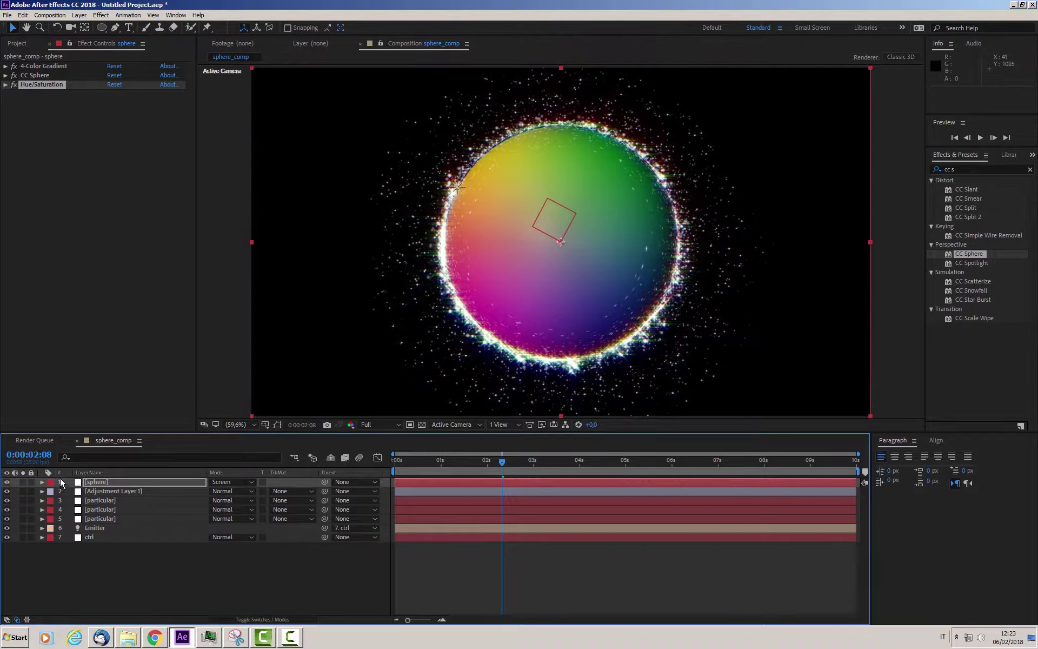
{"action": "left_click", "coordinate": [89, 482]}
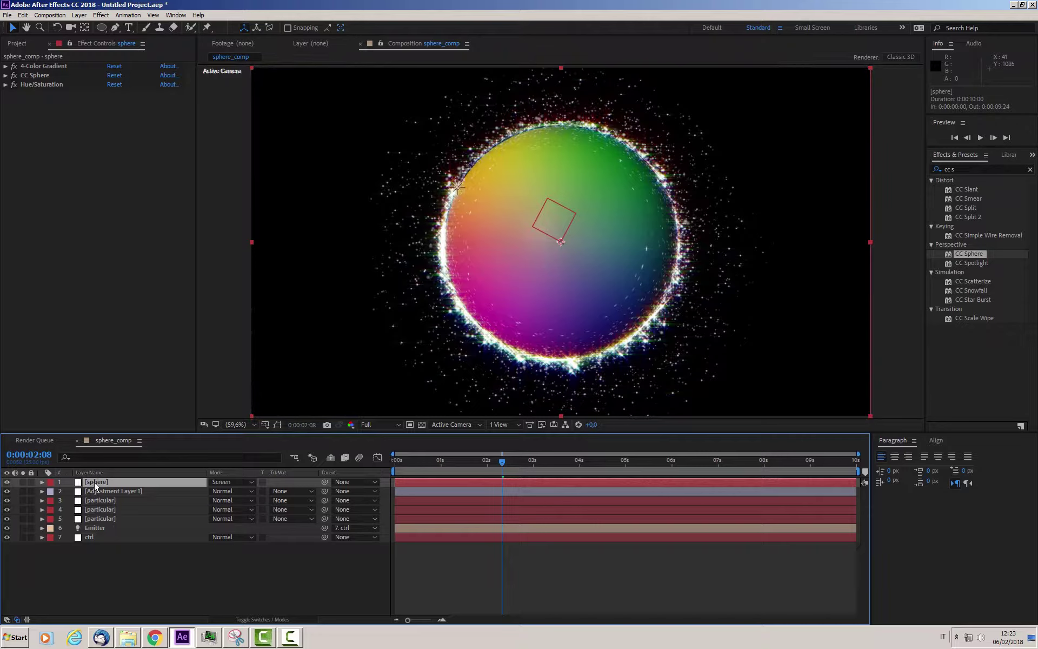
- Start a new solid layer and begin naming it 'fractal'
{"action": "right_click", "coordinate": [93, 457]}
{"action": "mouse_move", "coordinate": [107, 465]}
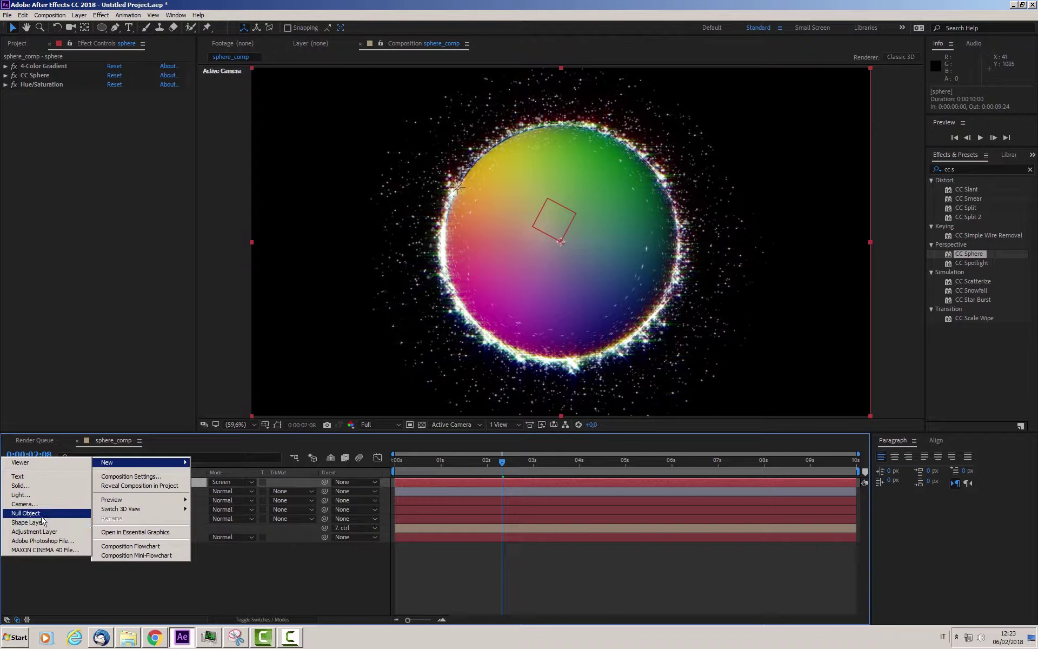
{"action": "left_click", "coordinate": [38, 487]}
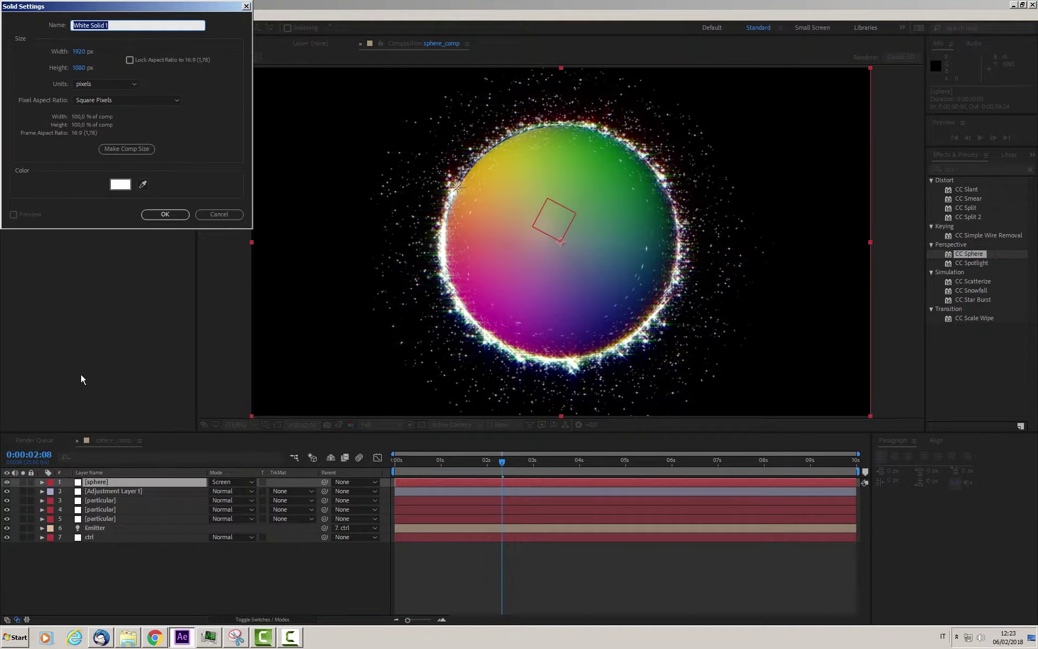
{"action": "type", "text": "fractal"}
- Confirm the white 'fractal' solid and apply Fractal Noise to it
{"action": "left_click", "coordinate": [151, 218]}
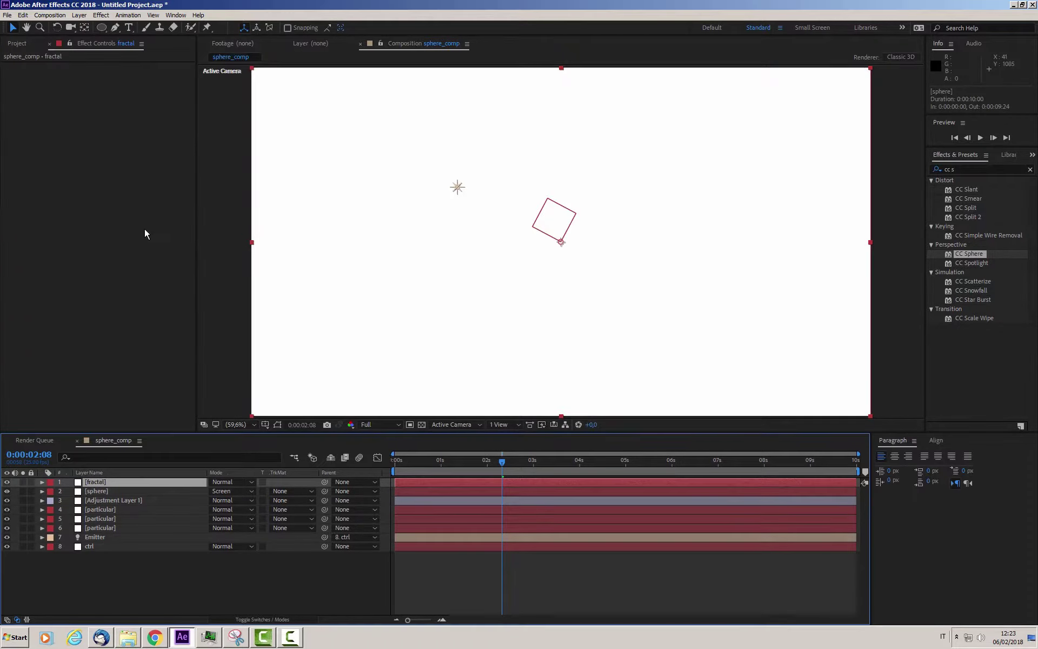
{"action": "left_click", "coordinate": [960, 170]}
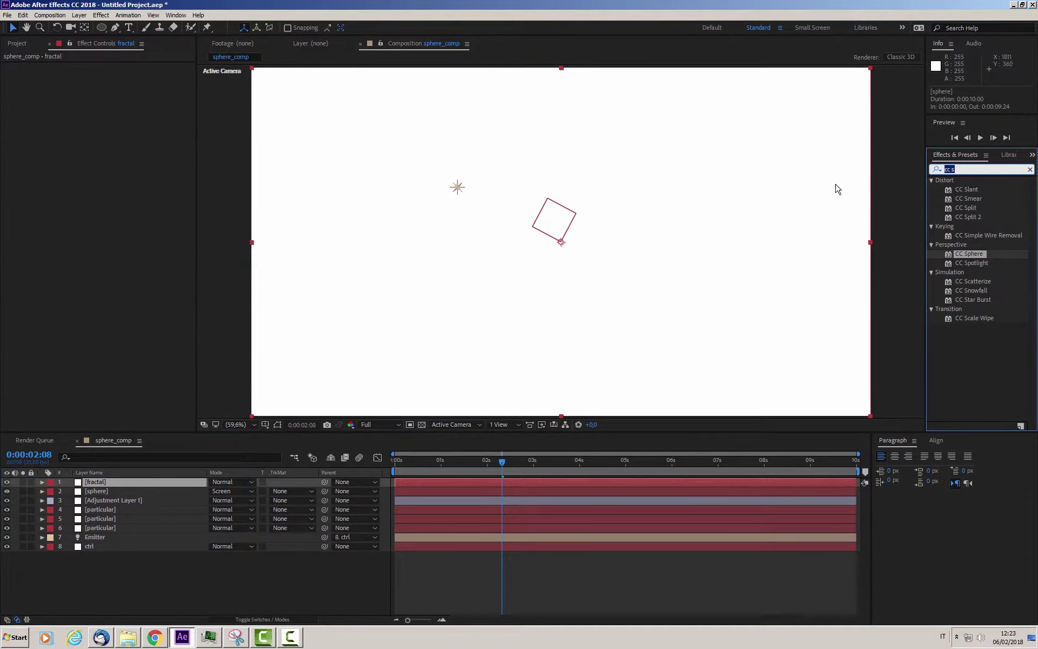
{"action": "type", "text": "frac"}
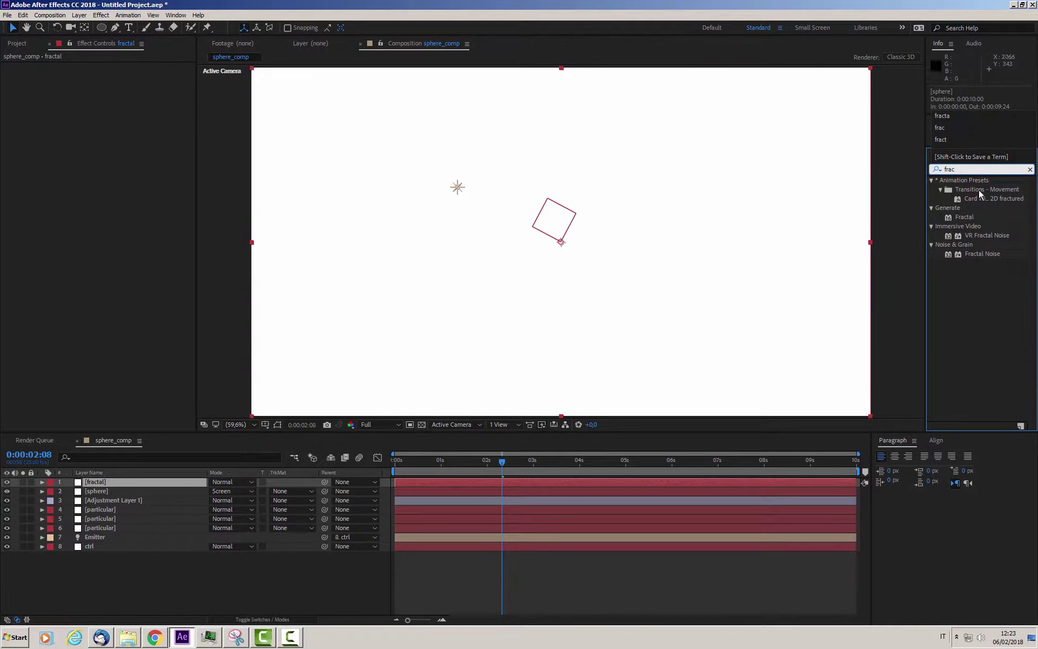
{"action": "left_click_drag", "start_coordinate": [972, 254], "coordinate": [699, 270]}
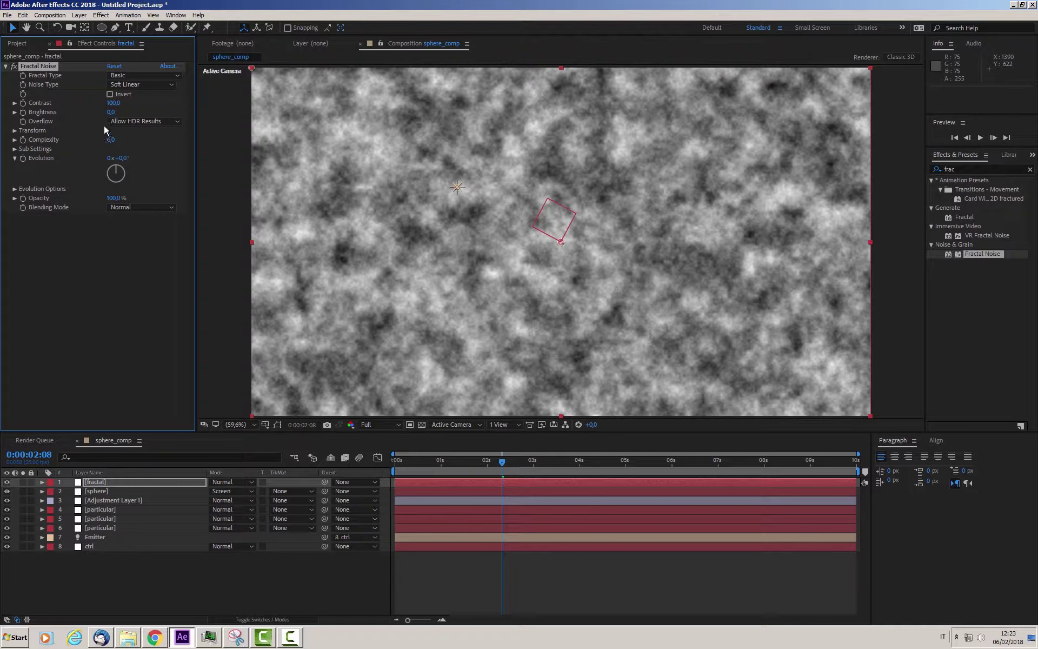
- Set Fractal Noise Contrast to 237 and Brightness to -24, undoing a trial Evolution change
{"action": "left_click_drag", "start_coordinate": [113, 103], "coordinate": [180, 114]}
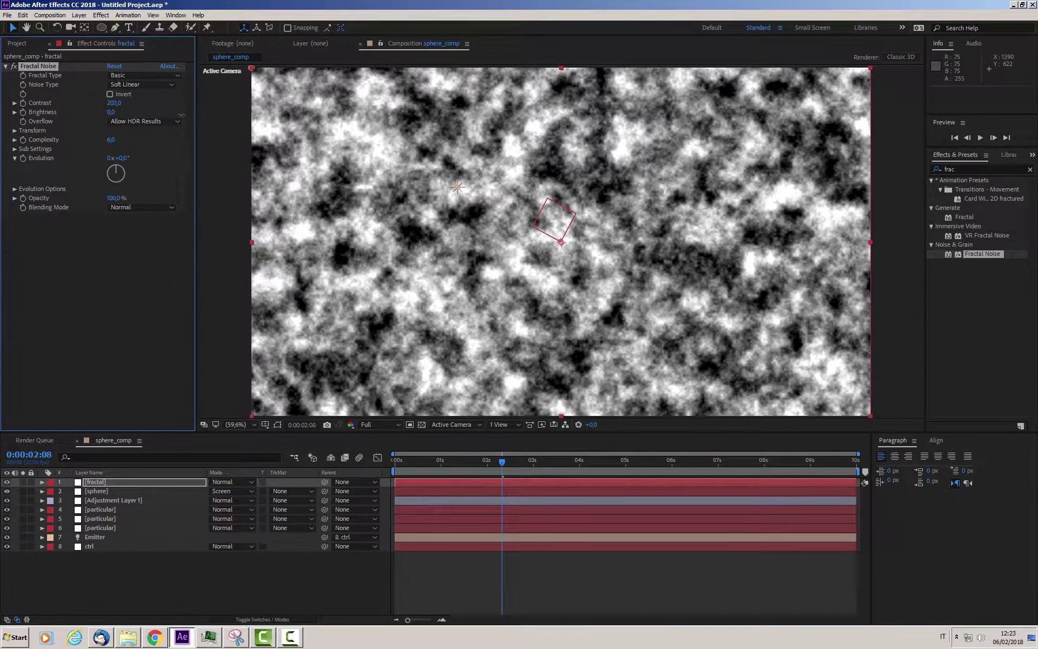
{"action": "left_click_drag", "start_coordinate": [186, 115], "coordinate": [196, 116]}
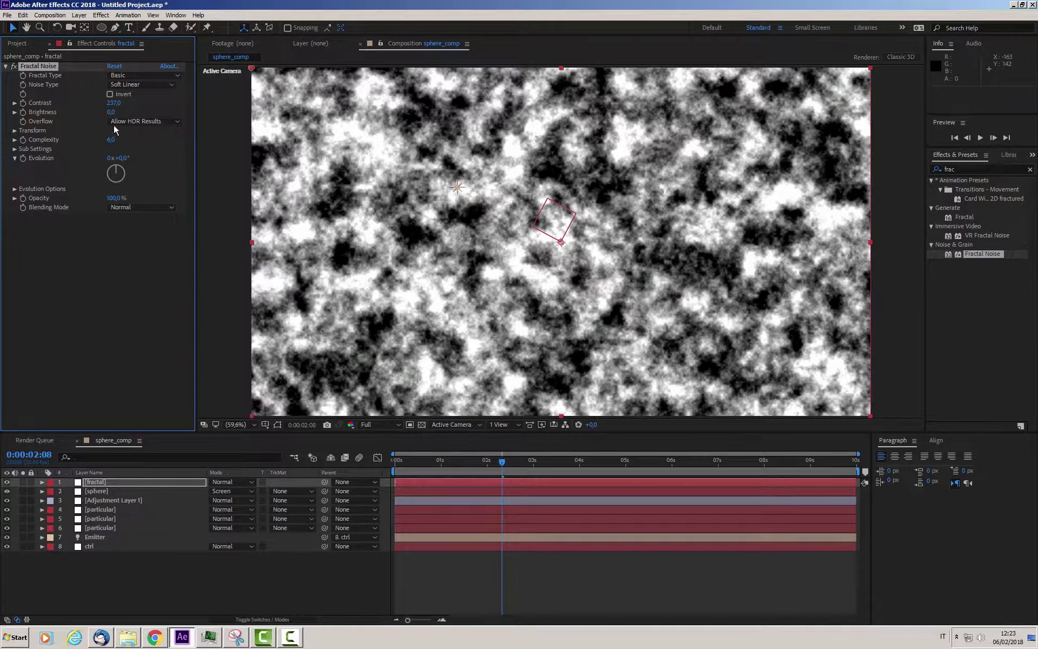
{"action": "left_click_drag", "start_coordinate": [111, 111], "coordinate": [97, 113]}
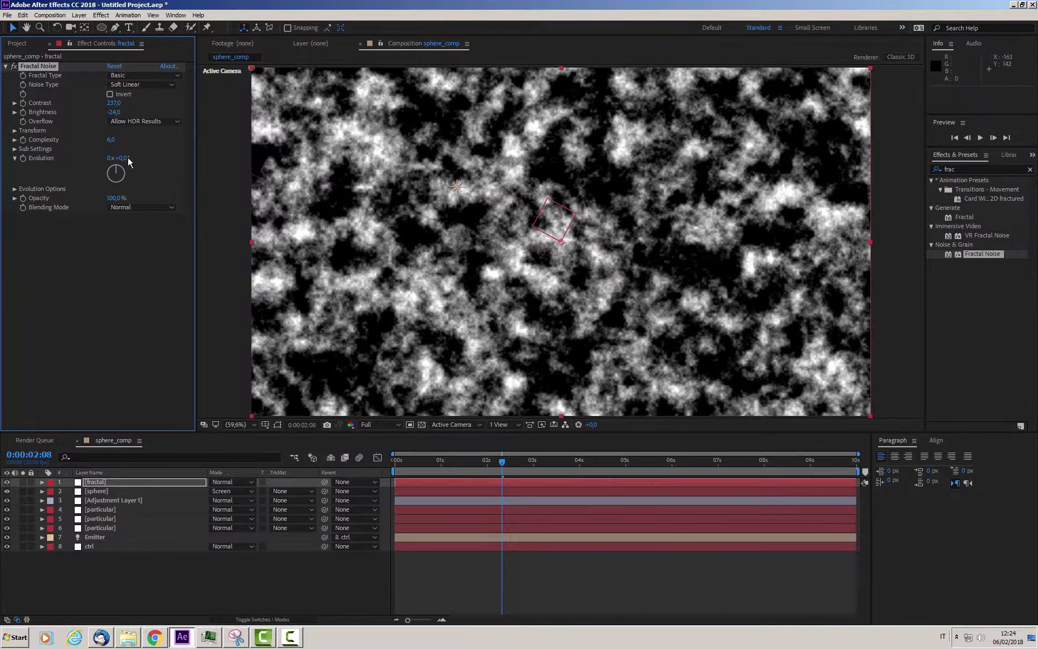
{"action": "left_click_drag", "start_coordinate": [128, 158], "coordinate": [133, 164]}
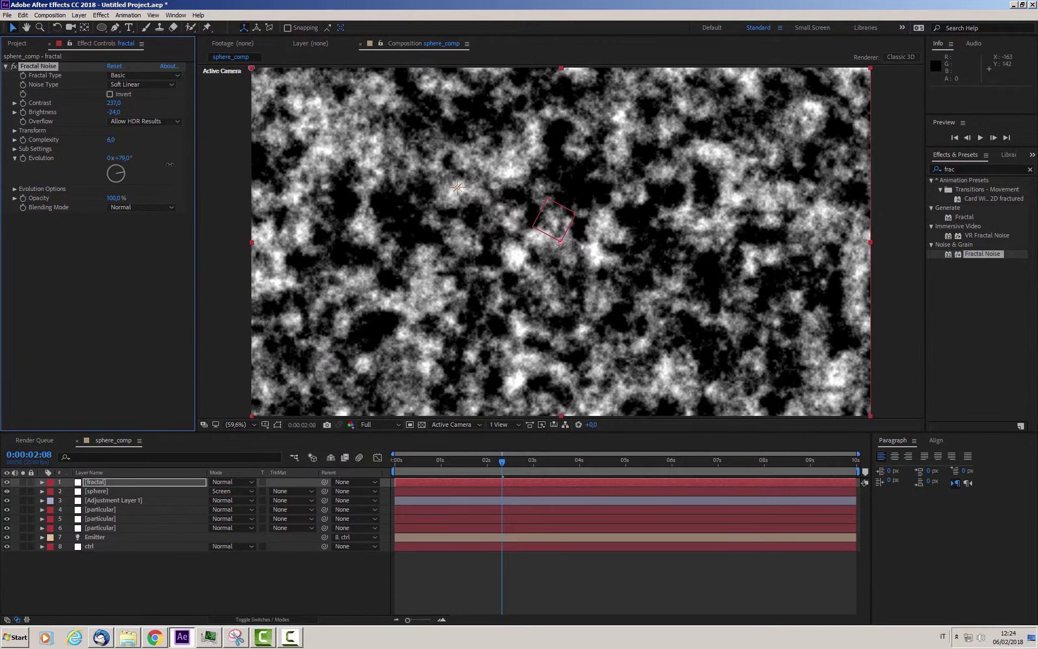
{"action": "key", "text": "ctrl+z"}
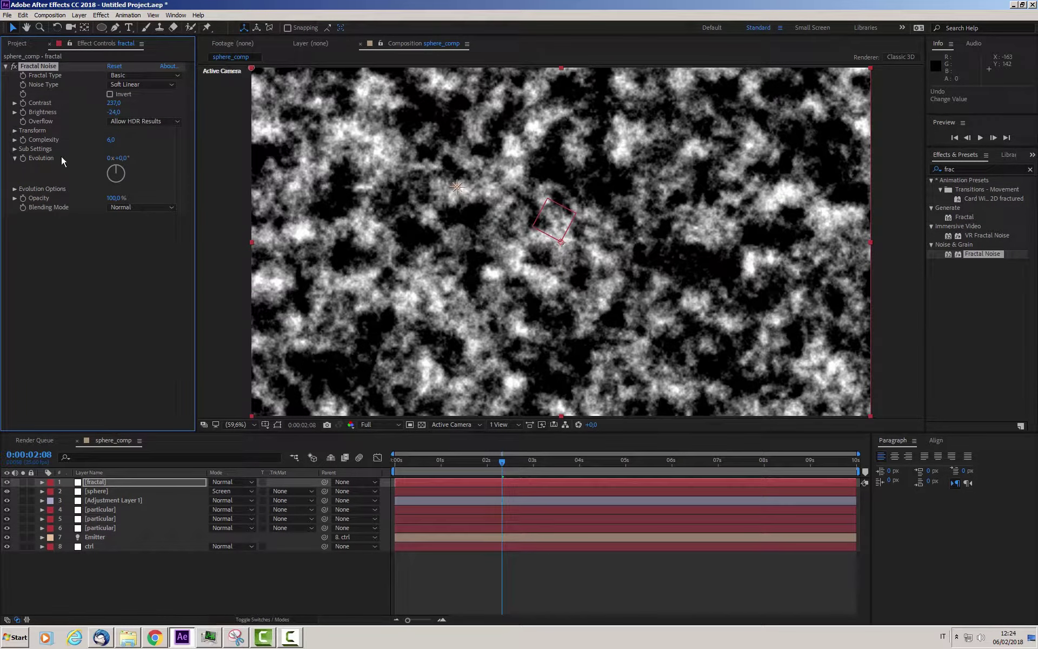
- Drive Fractal Noise Evolution with the expression time*300 and collapse the fractal layer's settings
{"action": "left_click", "coordinate": [24, 158], "text": "alt"}
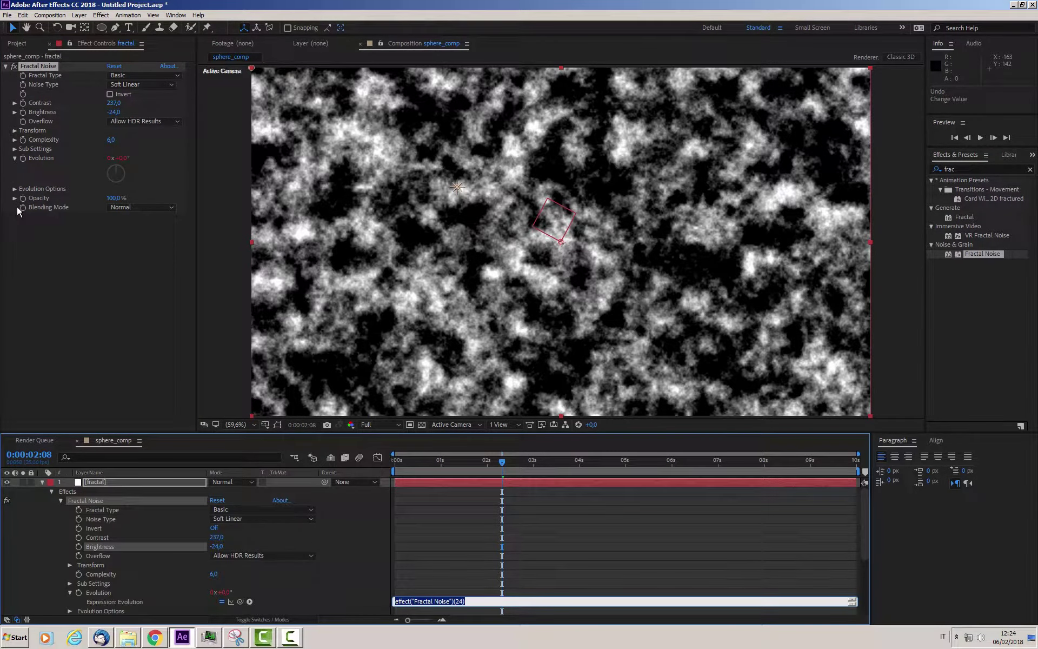
{"action": "type", "text": "time*300"}
{"action": "left_click", "coordinate": [18, 206]}
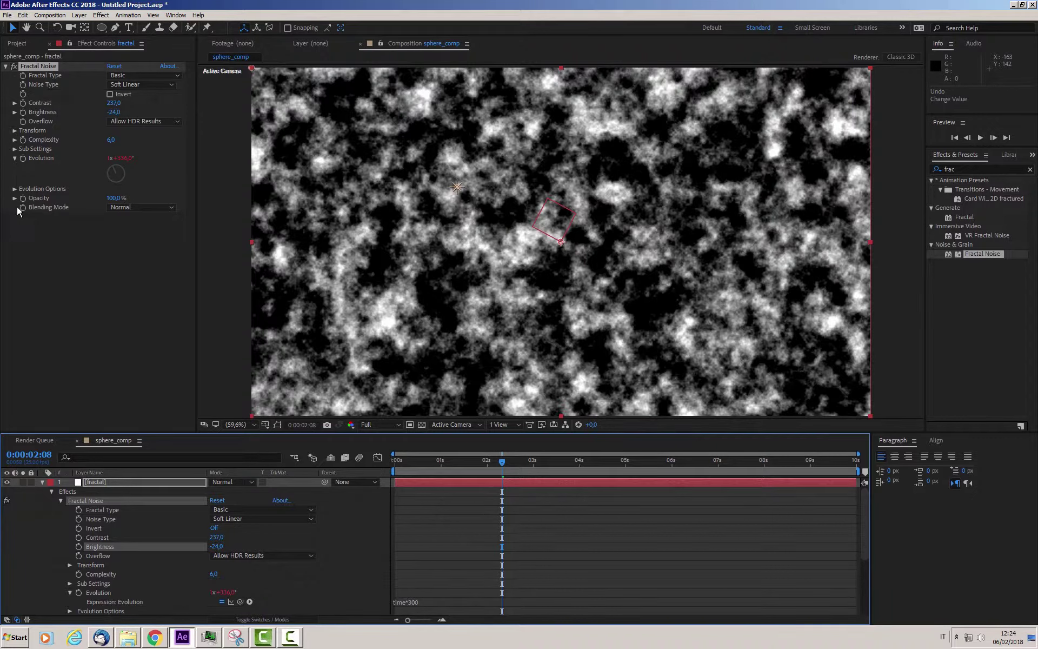
{"action": "left_click", "coordinate": [6, 66]}
{"action": "left_click", "coordinate": [42, 482]}
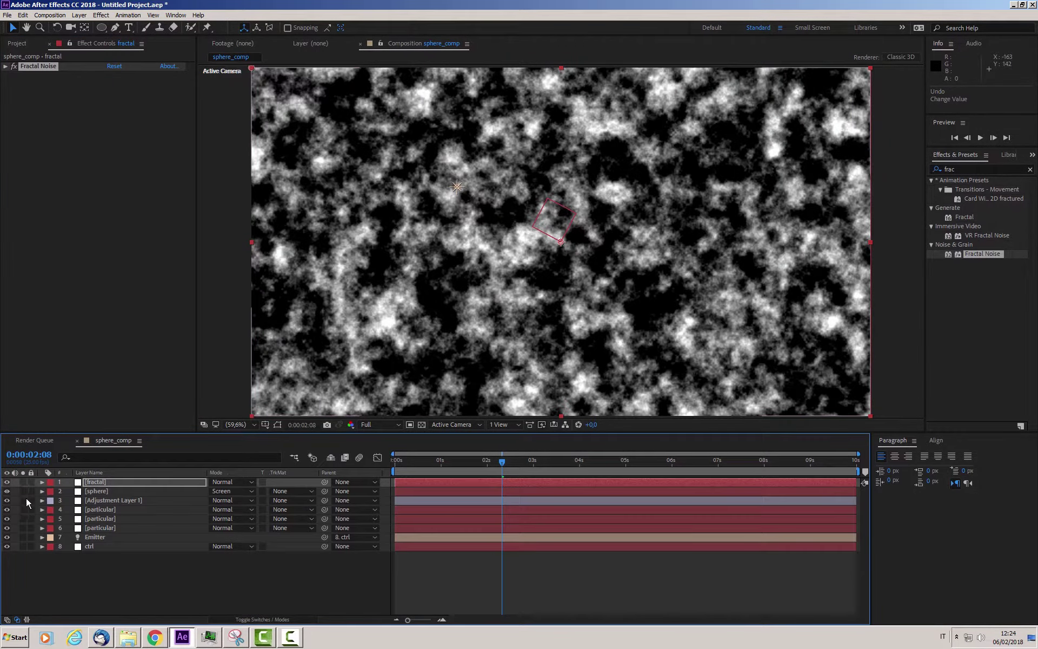
- Copy the CC Sphere effect from the sphere layer and paste it onto the fractal layer
{"action": "left_click", "coordinate": [95, 492]}
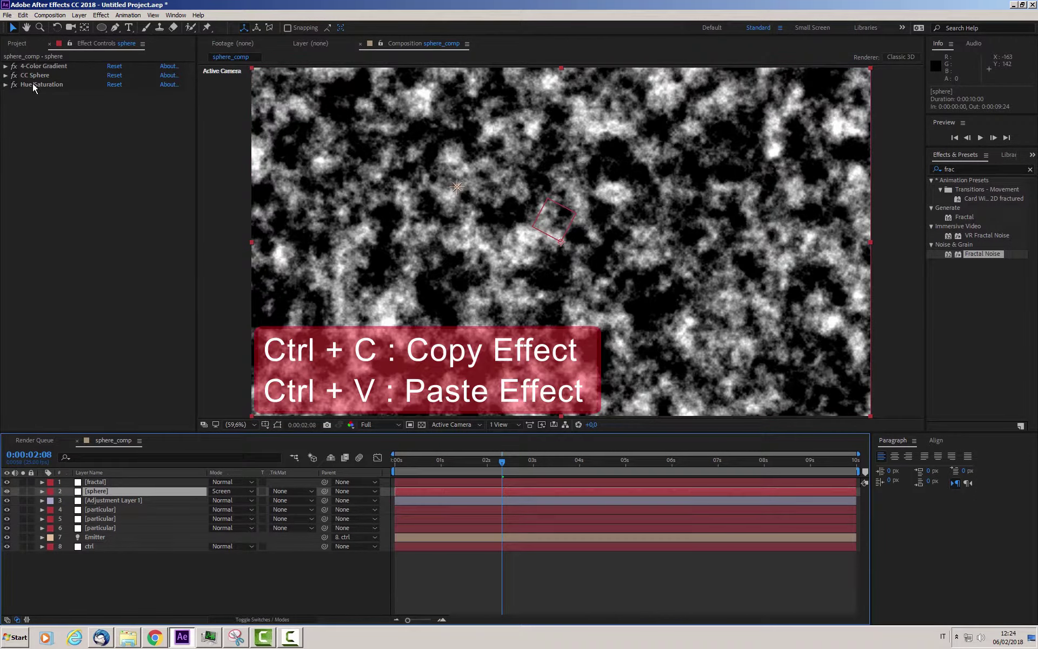
{"action": "left_click", "coordinate": [41, 77]}
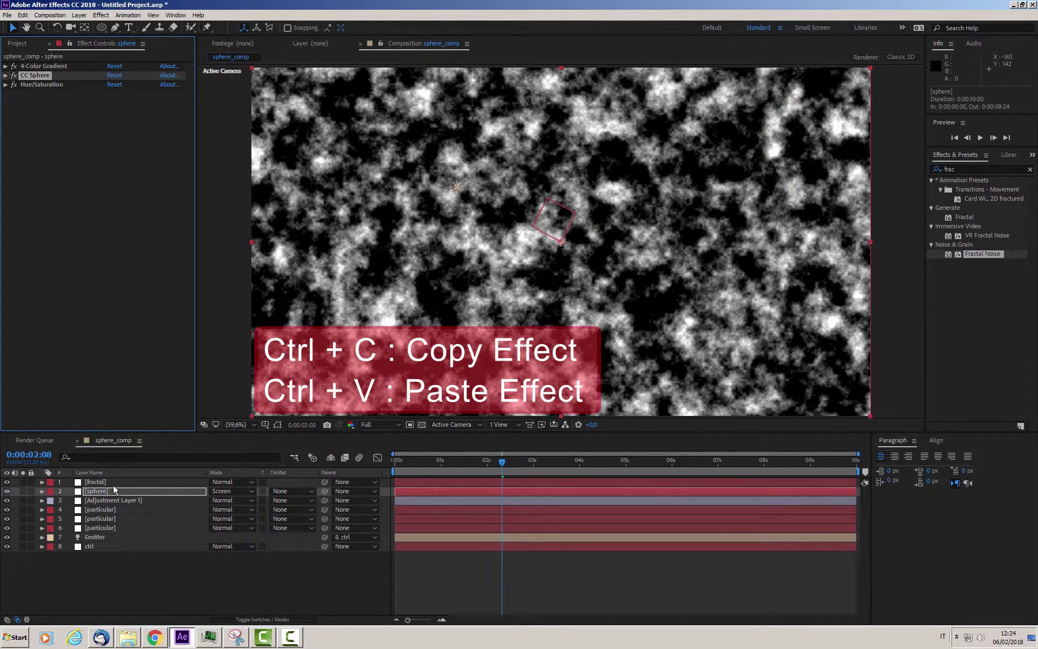
{"action": "left_click", "coordinate": [98, 482]}
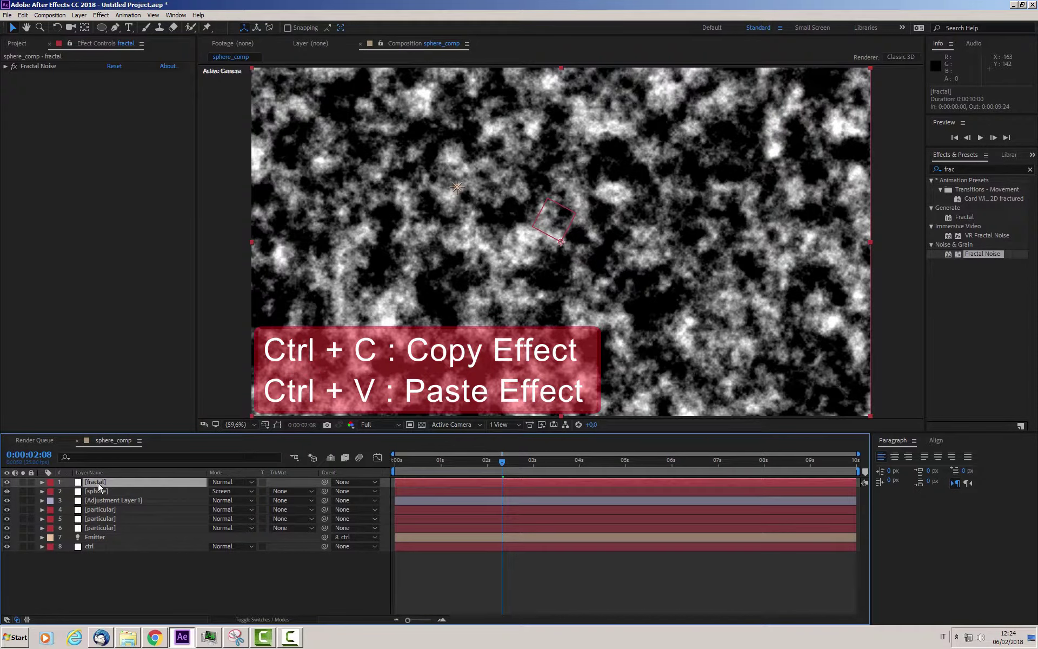
{"action": "key", "text": "ctrl+v"}
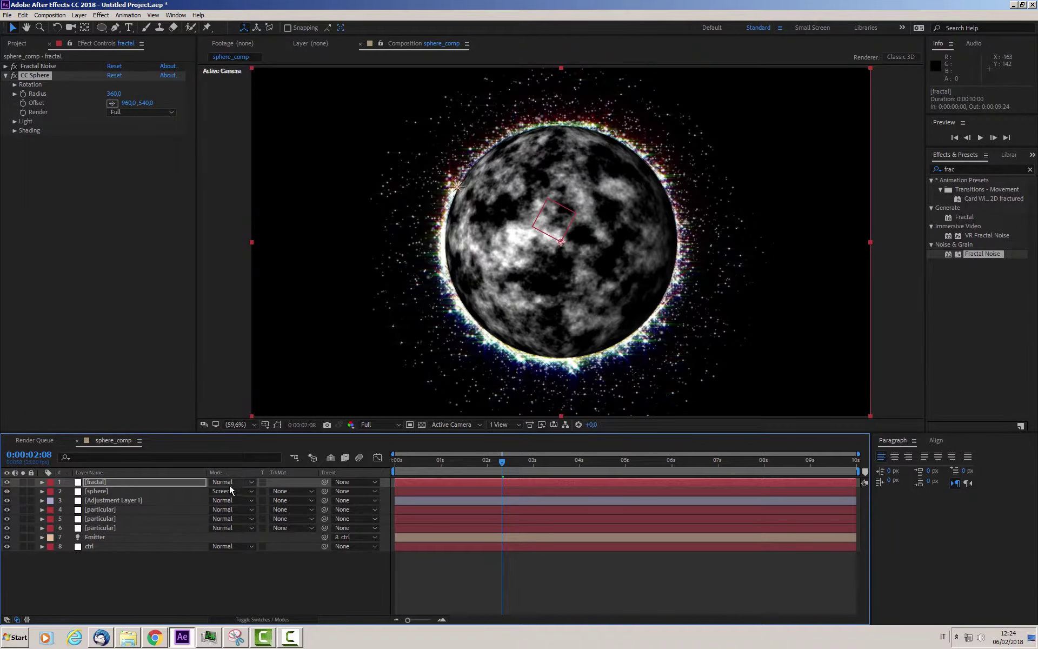
- Create a new solid, Orange Solid 1, coloured orange FFA019
{"action": "right_click", "coordinate": [131, 584]}
{"action": "mouse_move", "coordinate": [152, 486]}
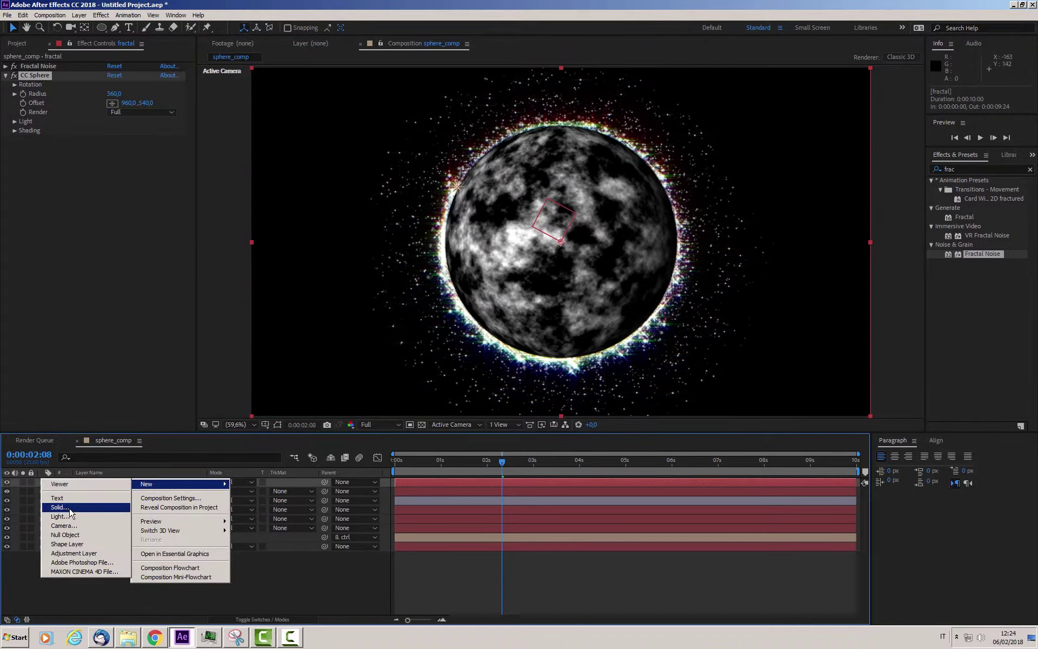
{"action": "left_click", "coordinate": [69, 505]}
{"action": "left_click", "coordinate": [124, 186]}
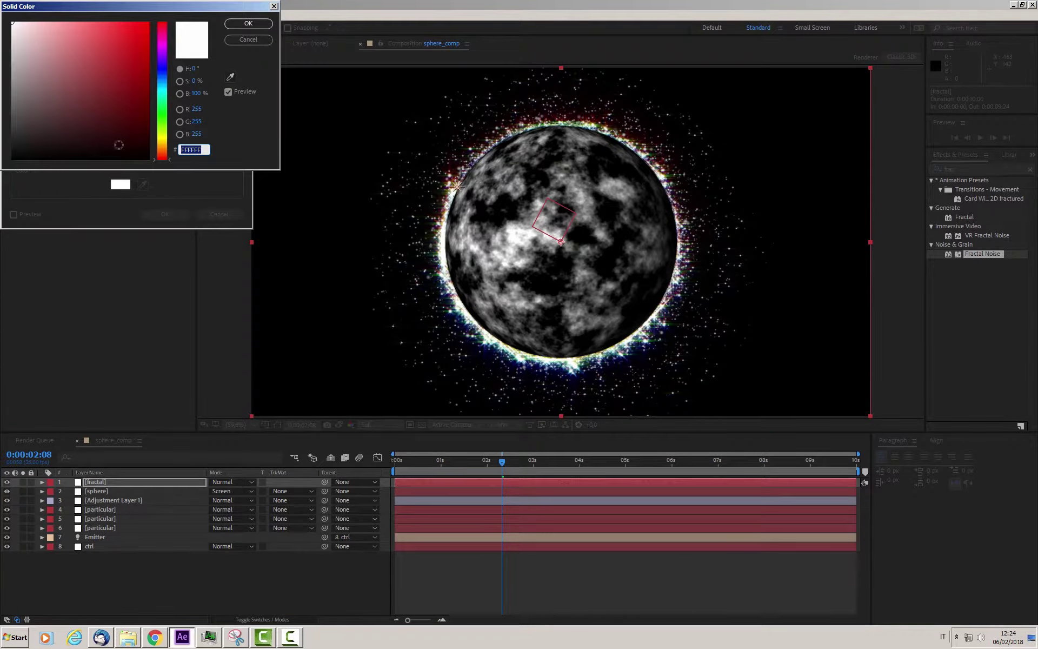
{"action": "left_click", "coordinate": [162, 146]}
{"action": "left_click_drag", "start_coordinate": [112, 50], "coordinate": [136, 7]}
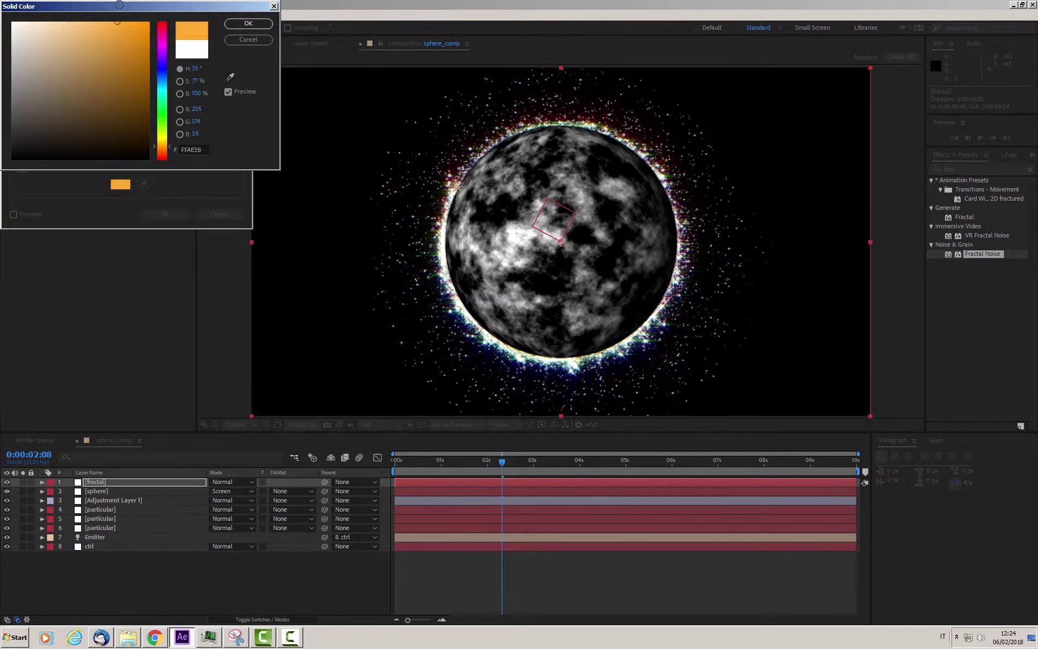
{"action": "left_click", "coordinate": [249, 23]}
{"action": "left_click", "coordinate": [156, 215]}
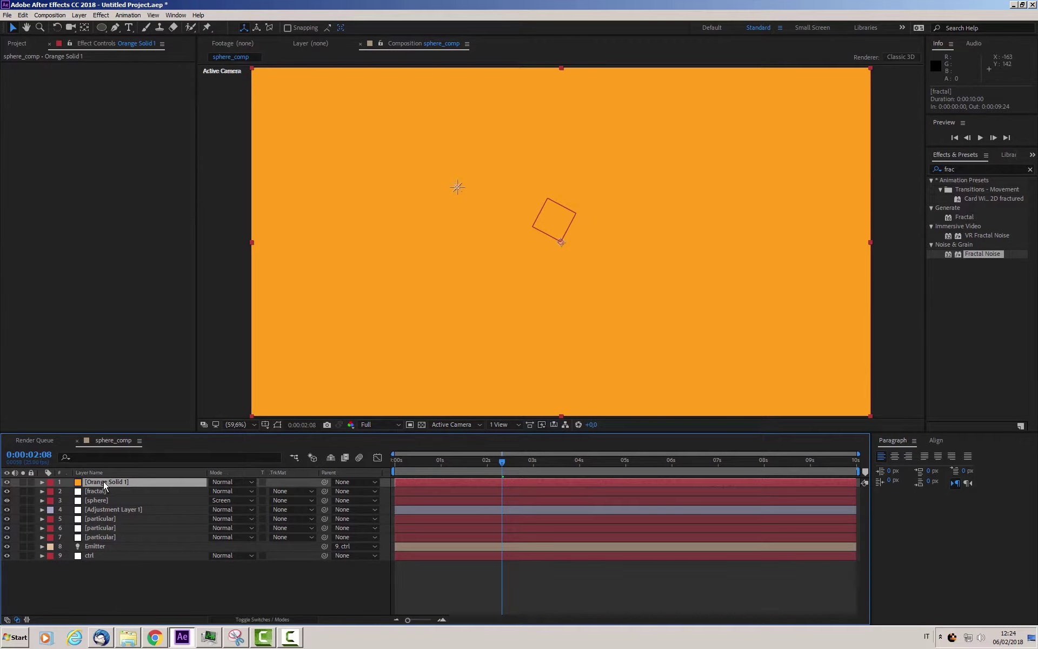
- Move Orange Solid 1 below the fractal layer, using its Luma track matte and Add blending
{"action": "left_click_drag", "start_coordinate": [106, 485], "coordinate": [100, 495]}
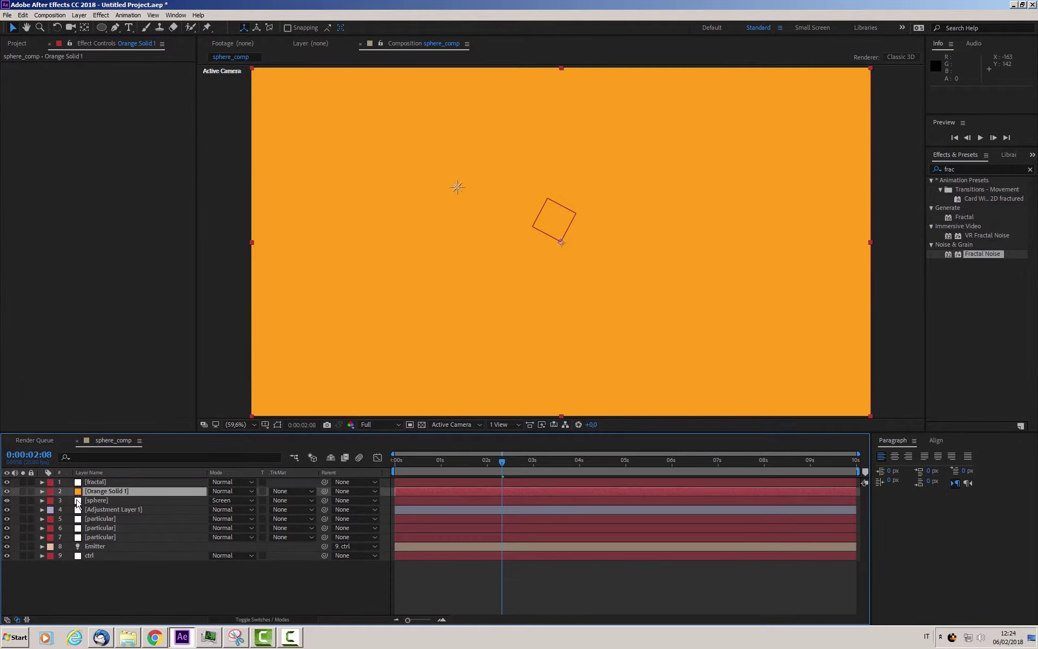
{"action": "left_click", "coordinate": [281, 491]}
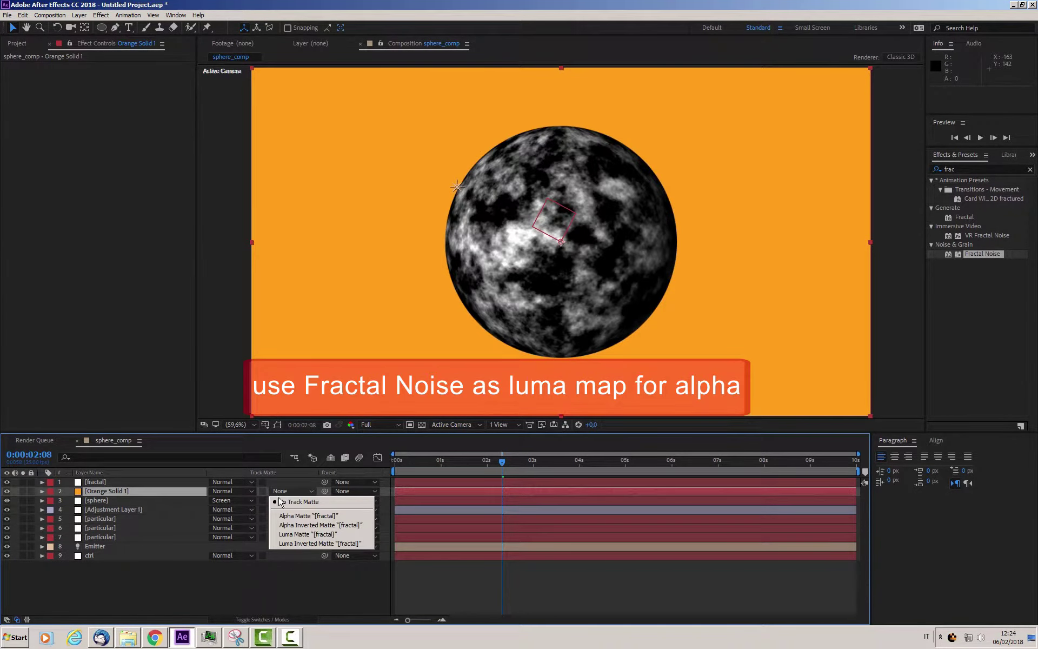
{"action": "left_click", "coordinate": [281, 534]}
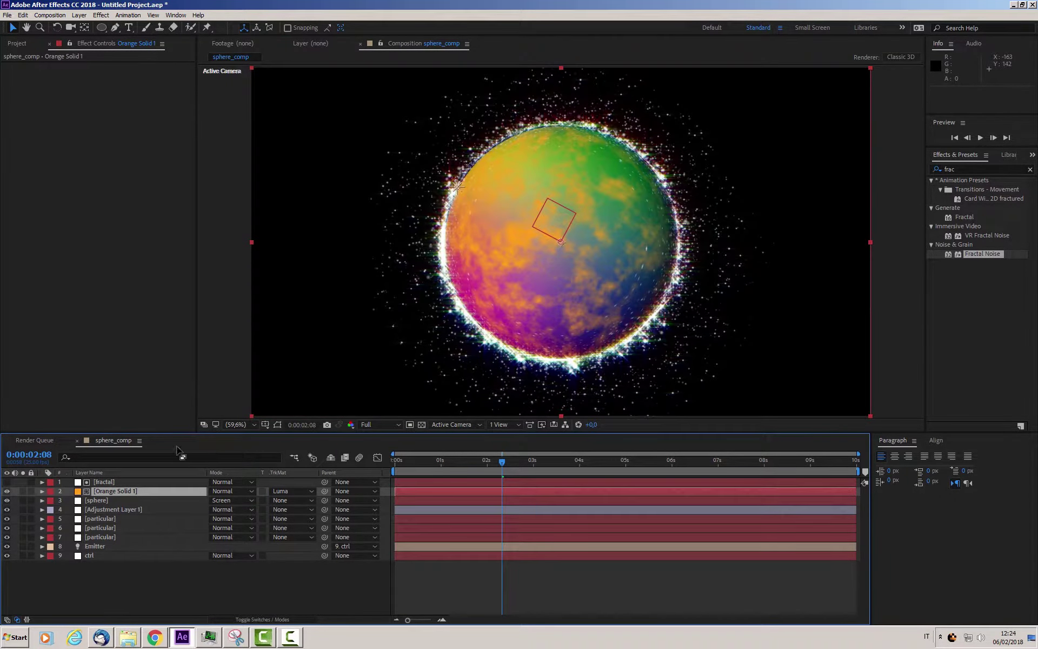
{"action": "left_click", "coordinate": [227, 490]}
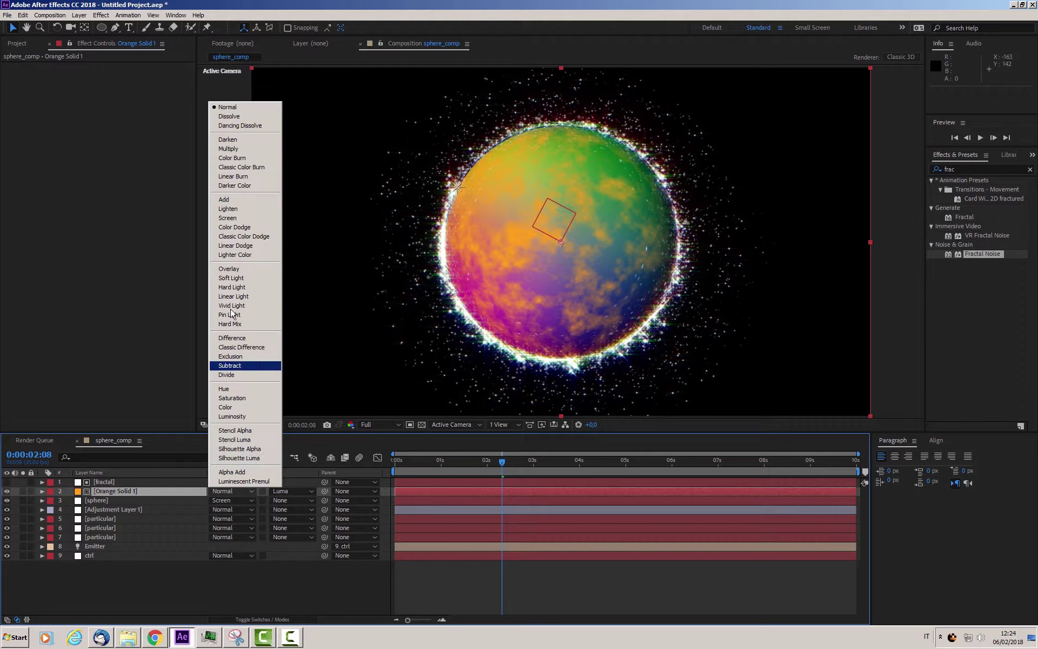
{"action": "left_click", "coordinate": [237, 201]}
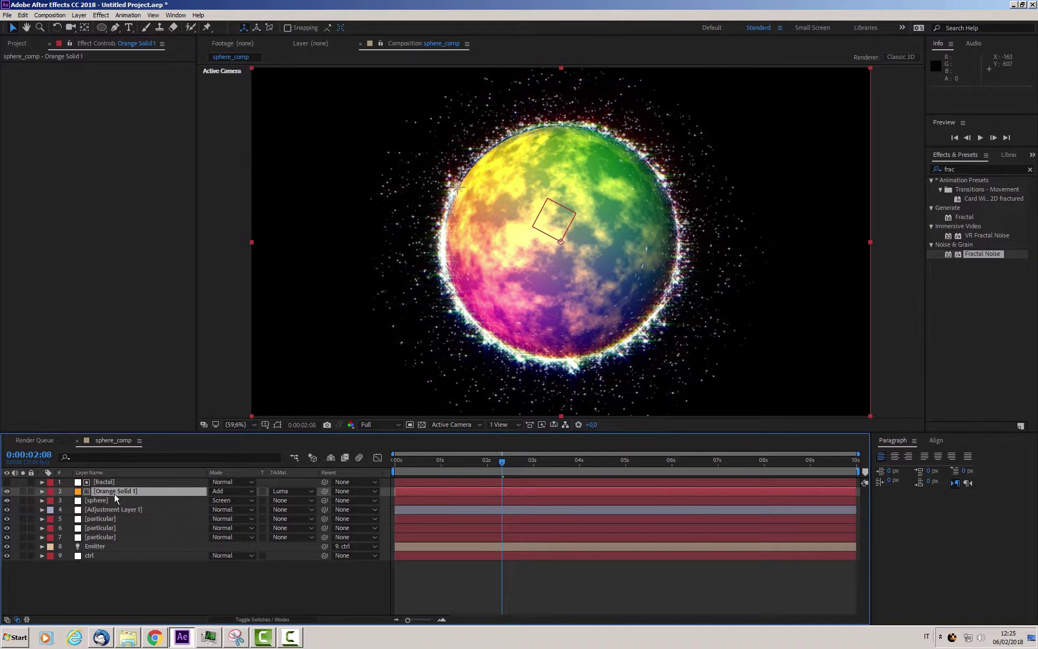
- Set the fractal layer's Fractal Noise Contrast to 257 and Brightness to -37
{"action": "left_click", "coordinate": [100, 482]}
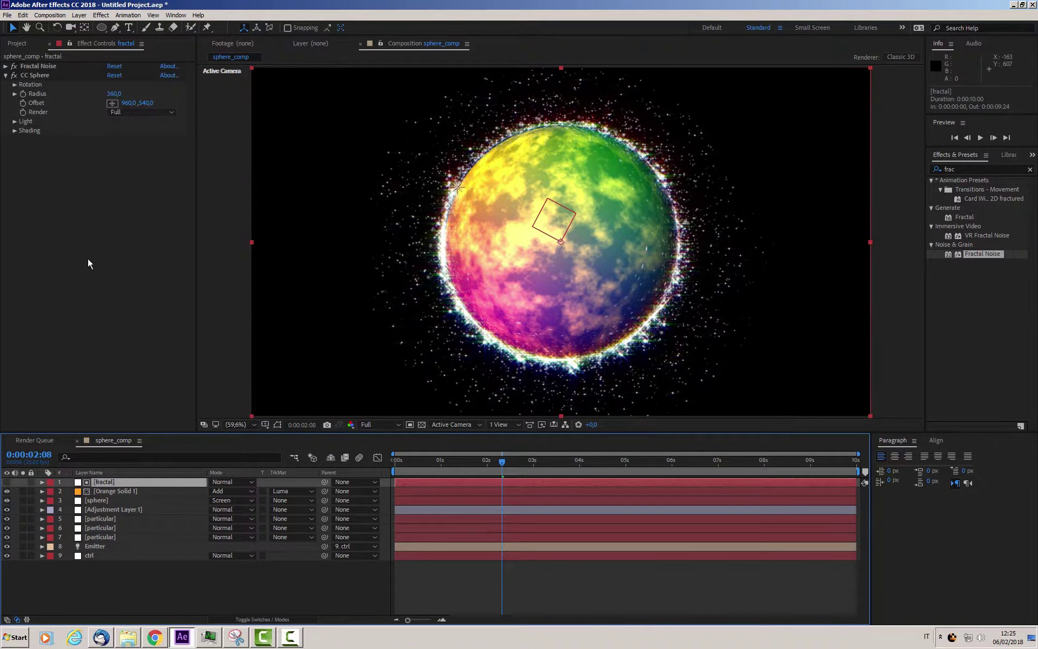
{"action": "left_click", "coordinate": [5, 76]}
{"action": "left_click", "coordinate": [6, 66]}
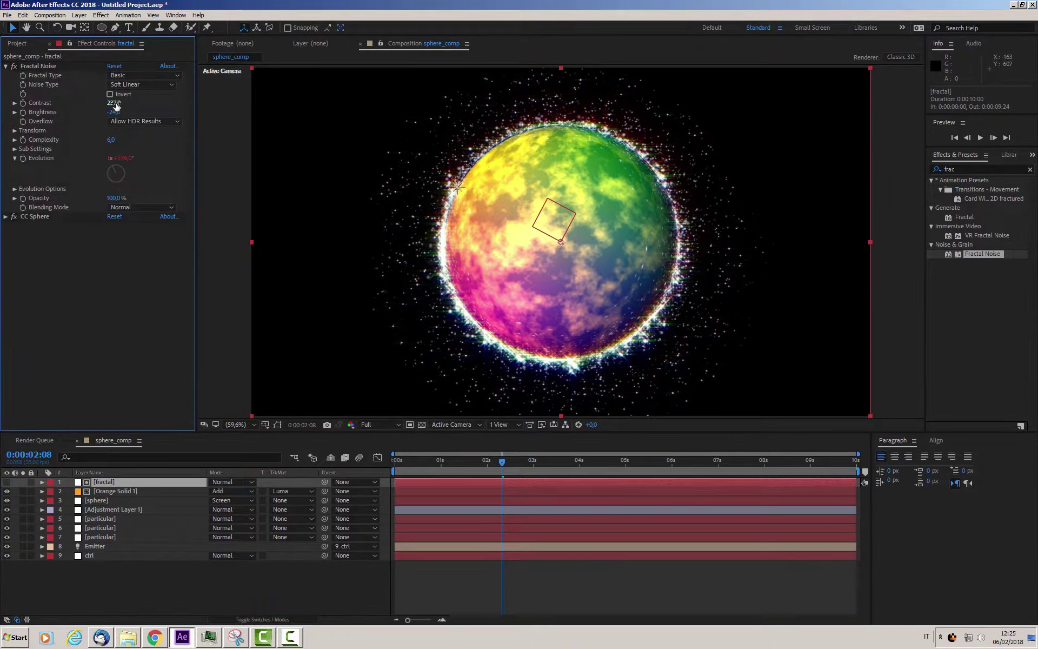
{"action": "left_click_drag", "start_coordinate": [111, 104], "coordinate": [107, 112]}
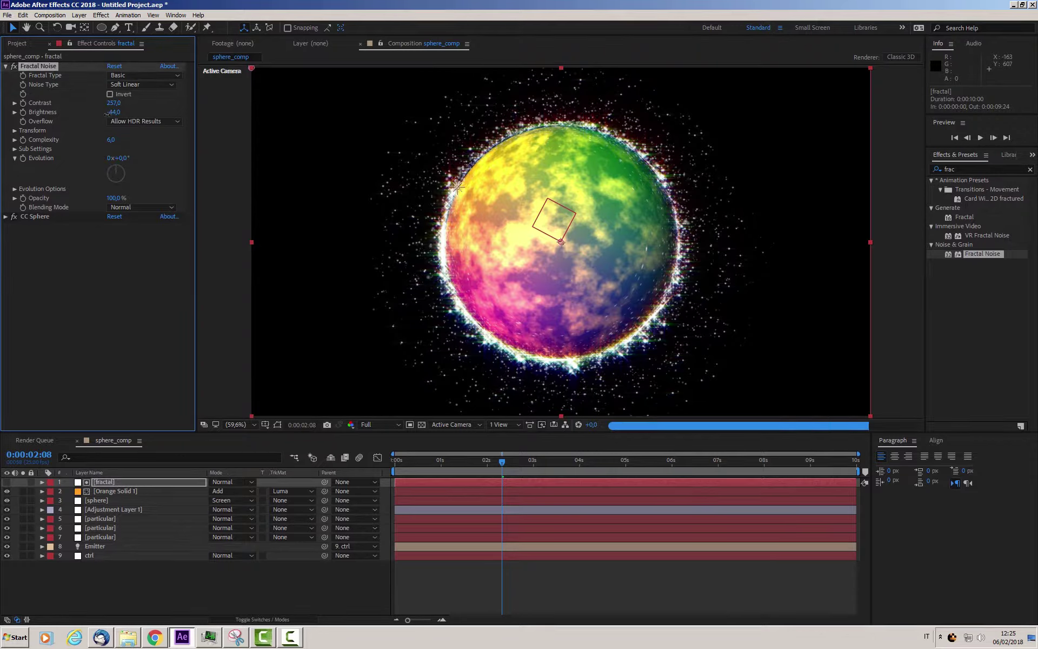
{"action": "left_click_drag", "start_coordinate": [106, 112], "coordinate": [110, 112]}
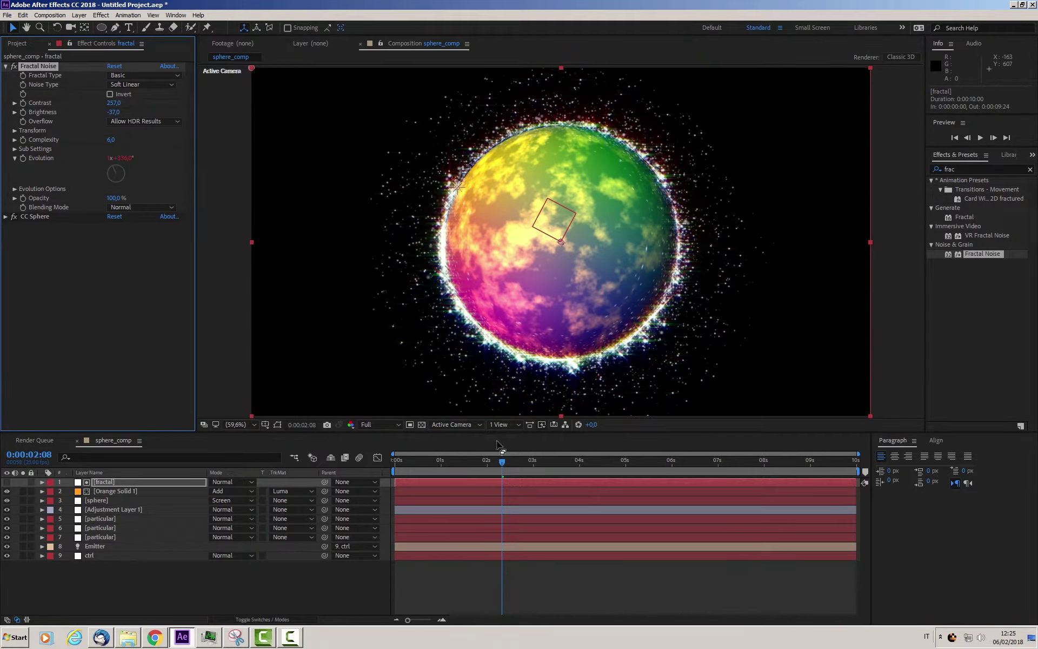
{"action": "left_click", "coordinate": [116, 582]}
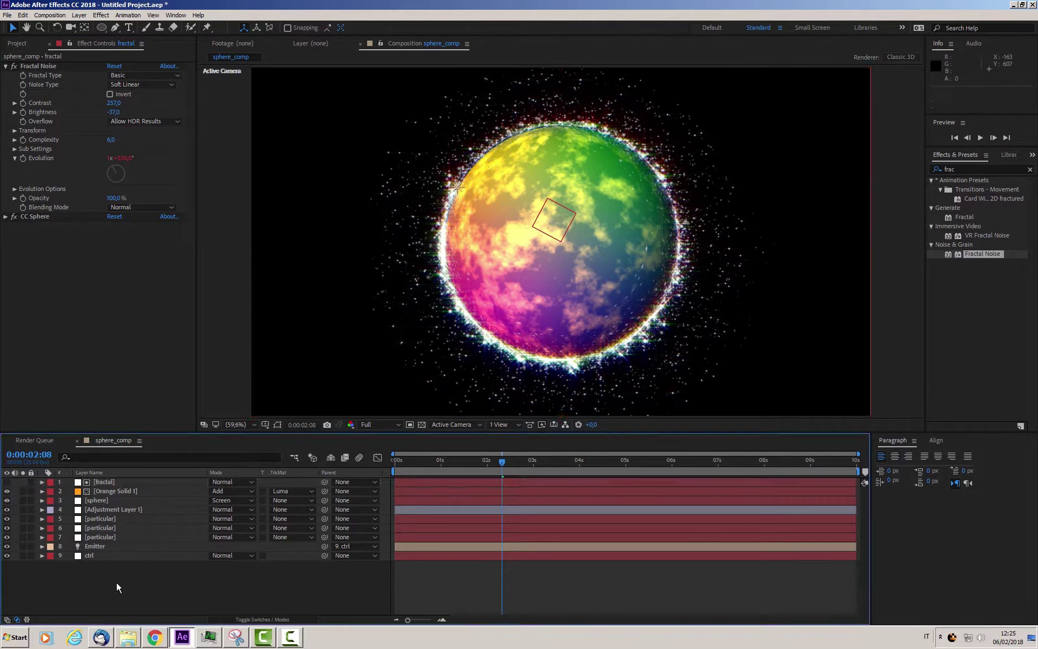
- Add a new adjustment layer at the top of the timeline
{"action": "right_click", "coordinate": [117, 582]}
{"action": "mouse_move", "coordinate": [133, 485]}
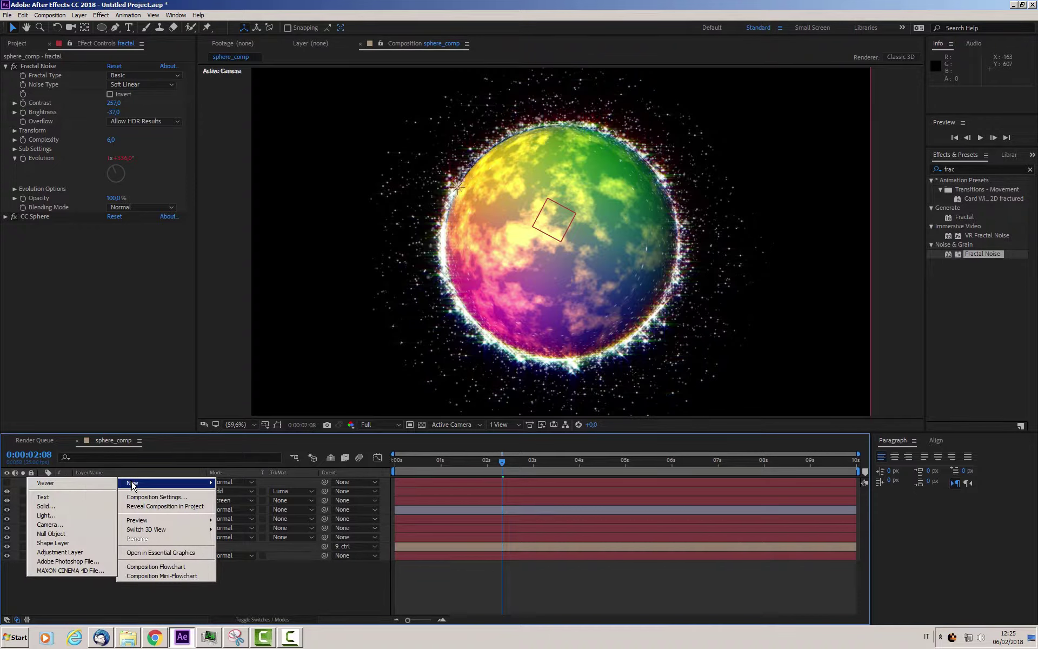
{"action": "left_click", "coordinate": [71, 551]}
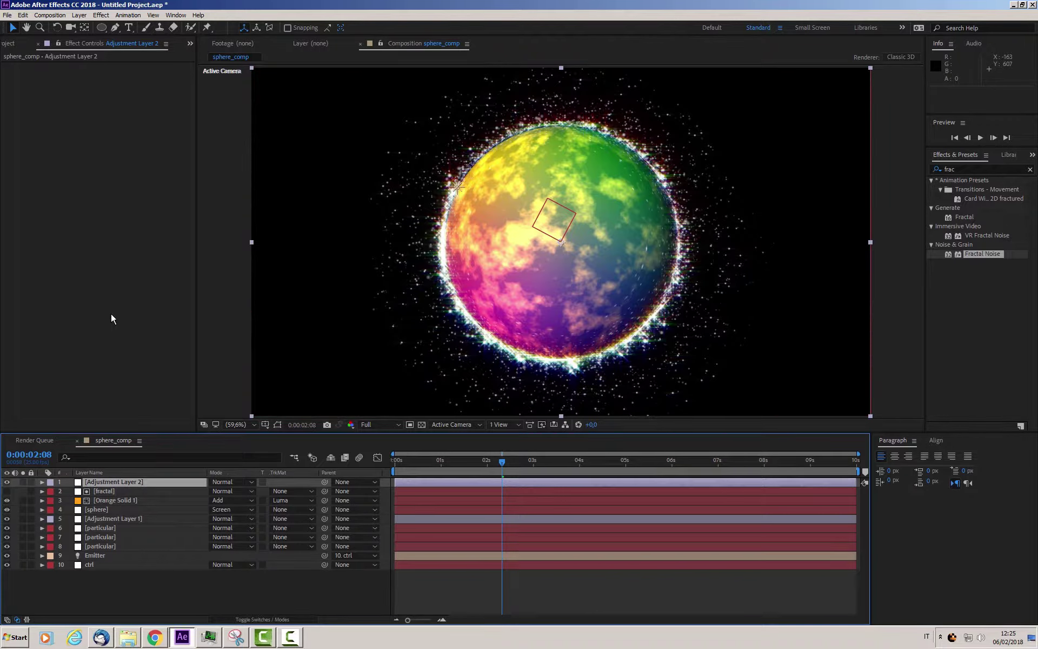
- Apply CC Vector Blur to the adjustment layer and raise its Amount to 19
{"action": "right_click", "coordinate": [101, 298]}
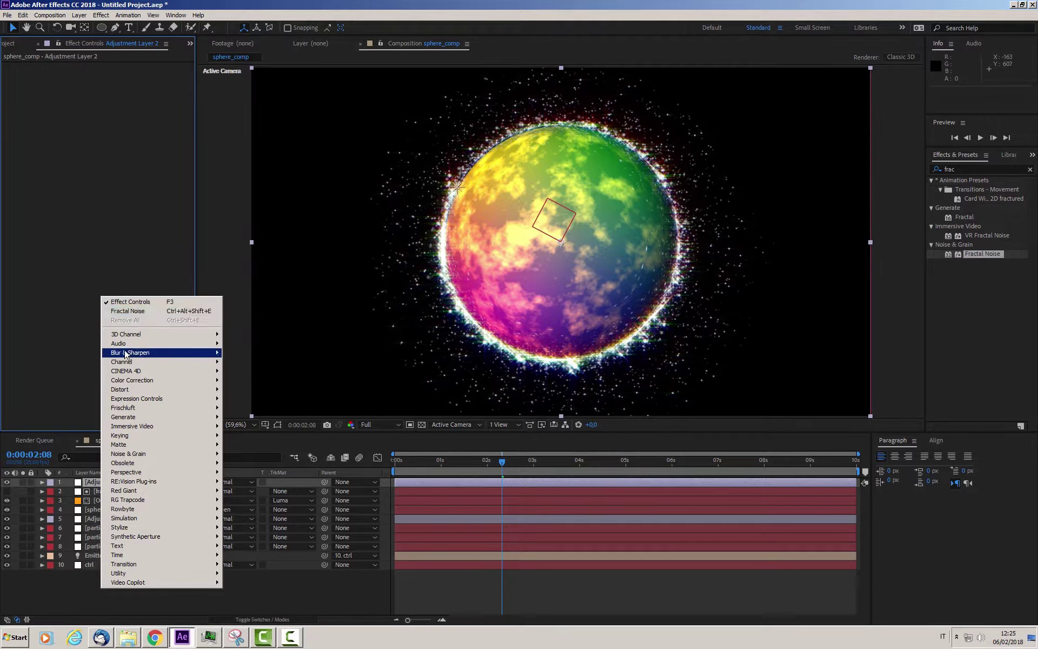
{"action": "mouse_move", "coordinate": [125, 354]}
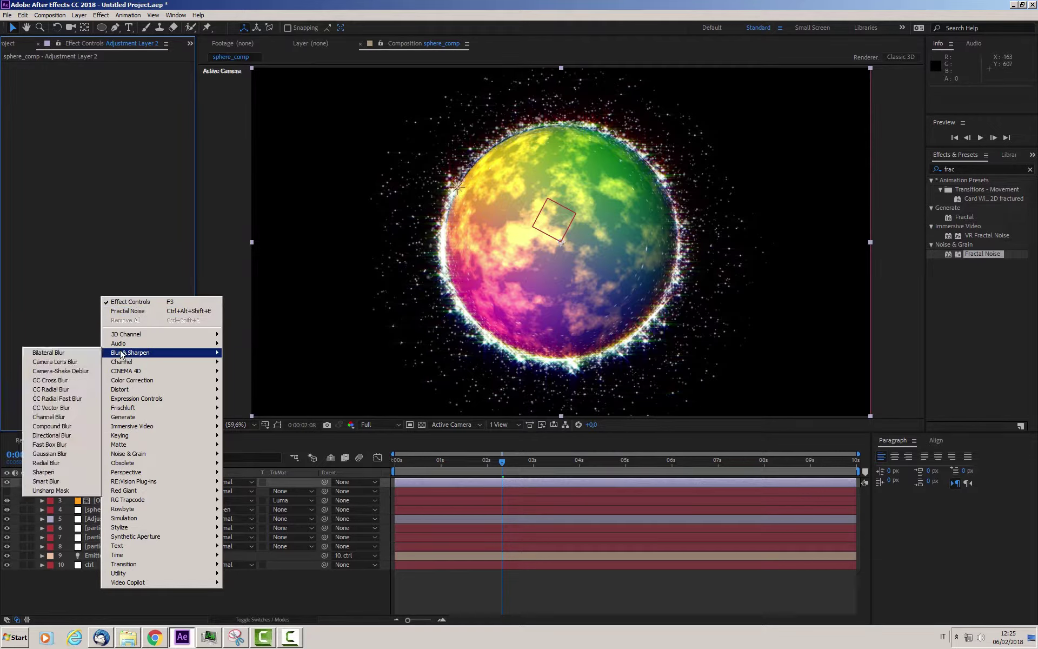
{"action": "left_click", "coordinate": [65, 408]}
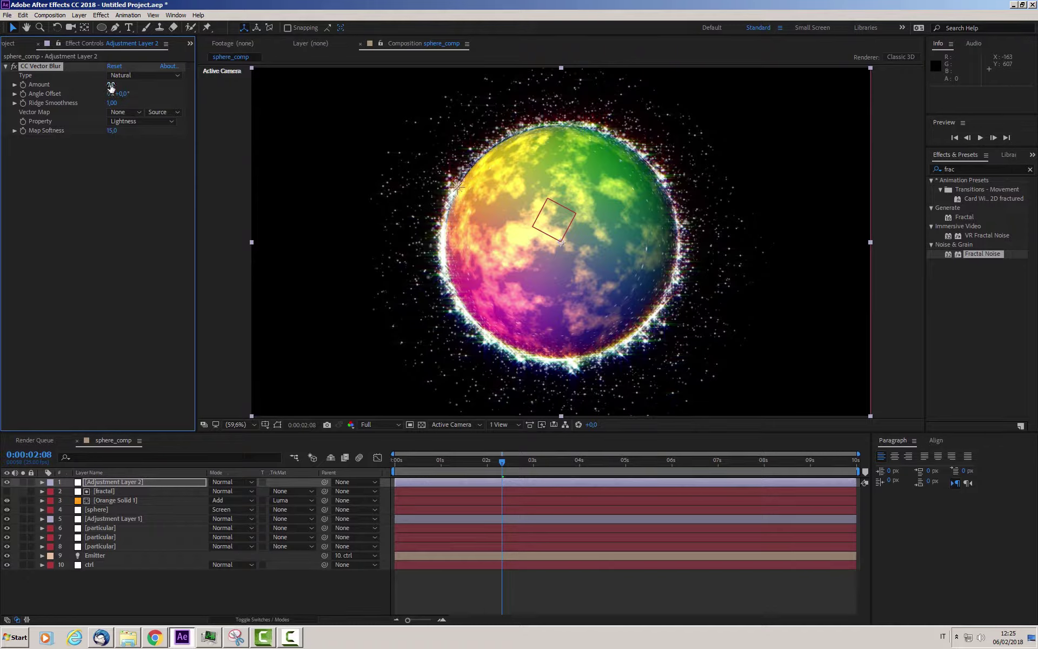
{"action": "left_click_drag", "start_coordinate": [111, 85], "coordinate": [122, 86]}
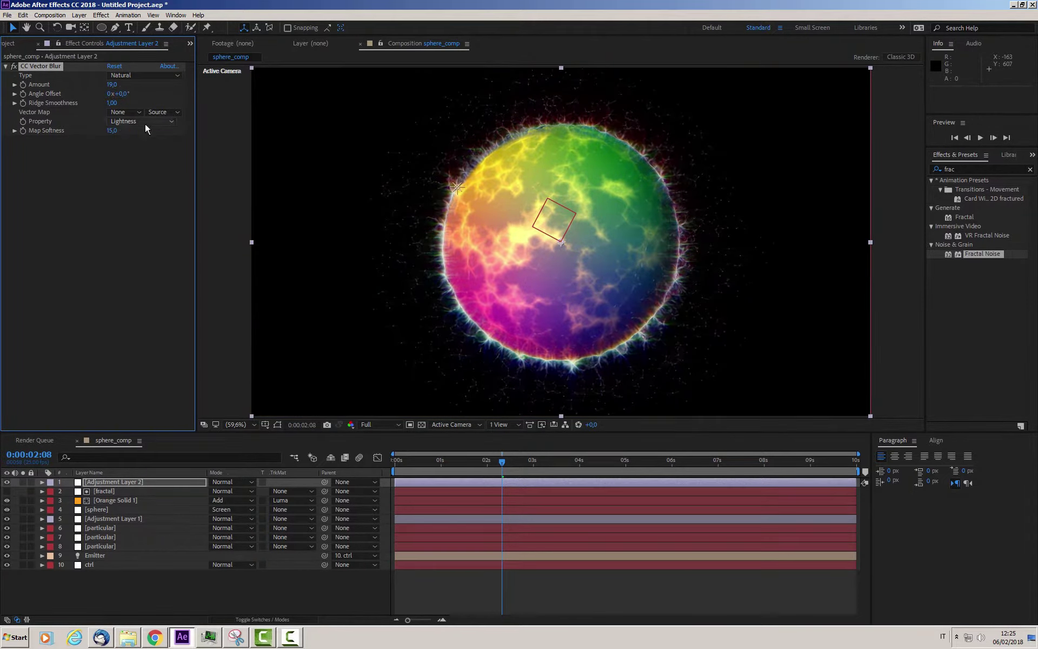
{"action": "left_click", "coordinate": [134, 261]}
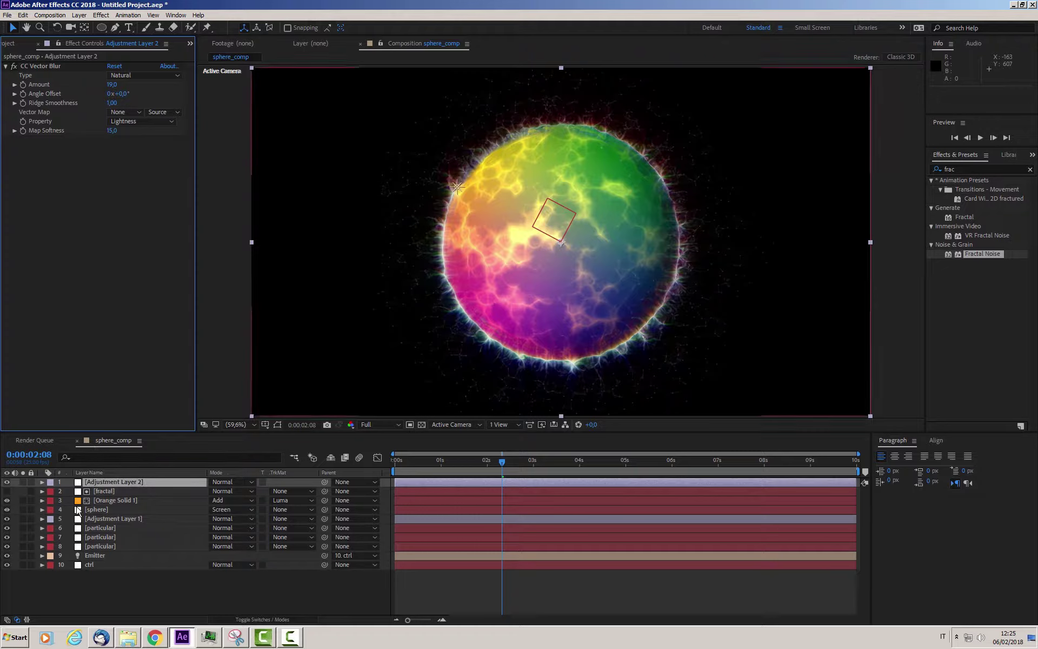
- Set Orange Solid 1's Opacity to 50%
{"action": "left_click", "coordinate": [108, 500]}
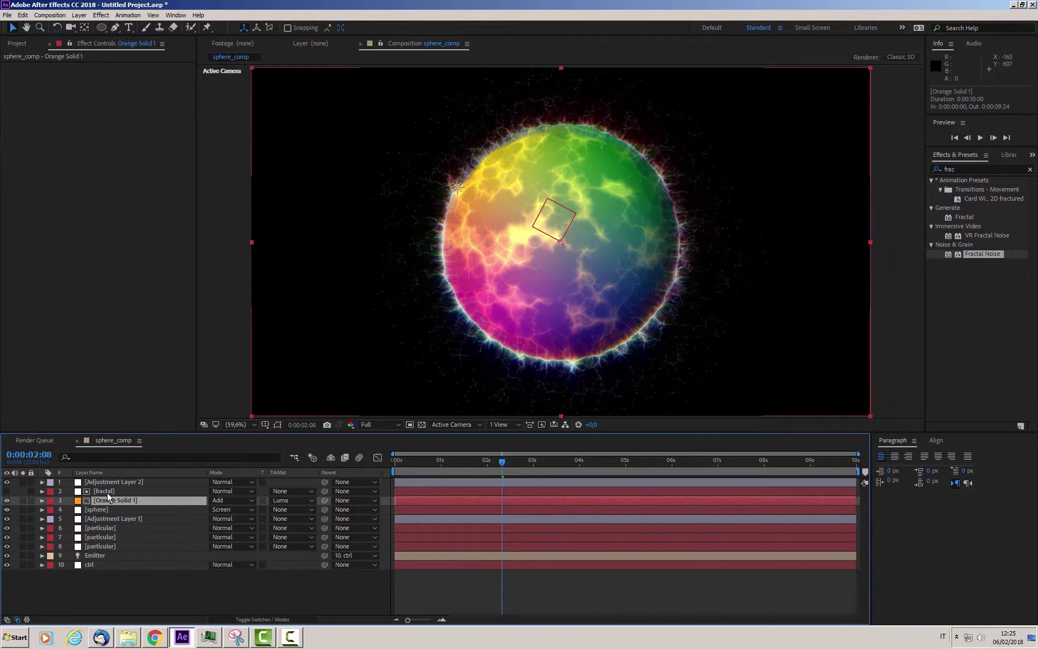
{"action": "key", "text": "t"}
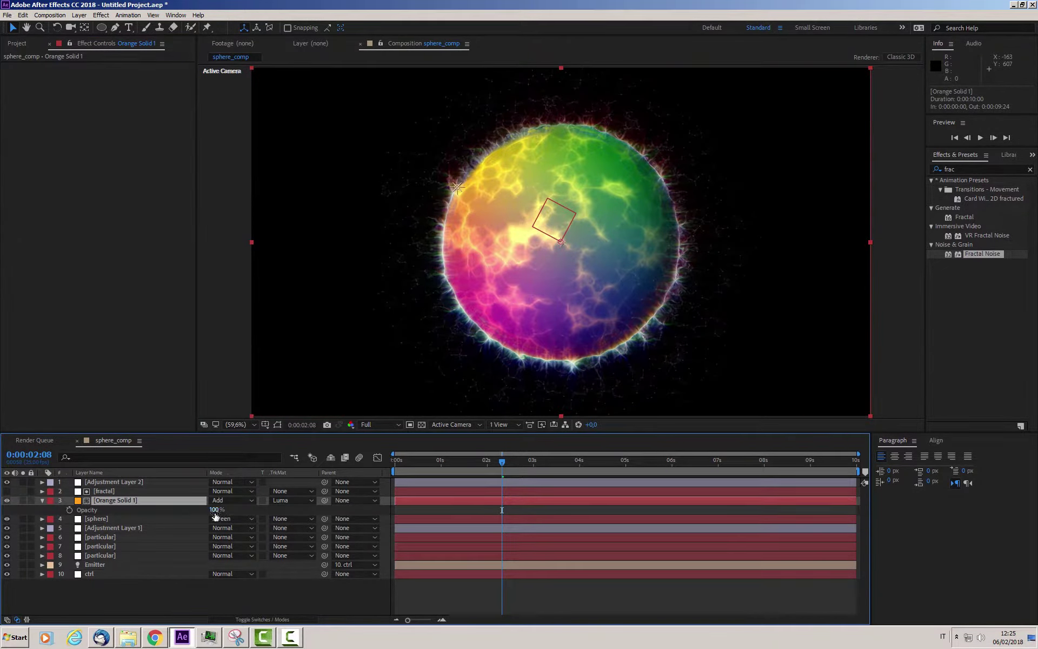
{"action": "left_click_drag", "start_coordinate": [216, 512], "coordinate": [192, 512]}
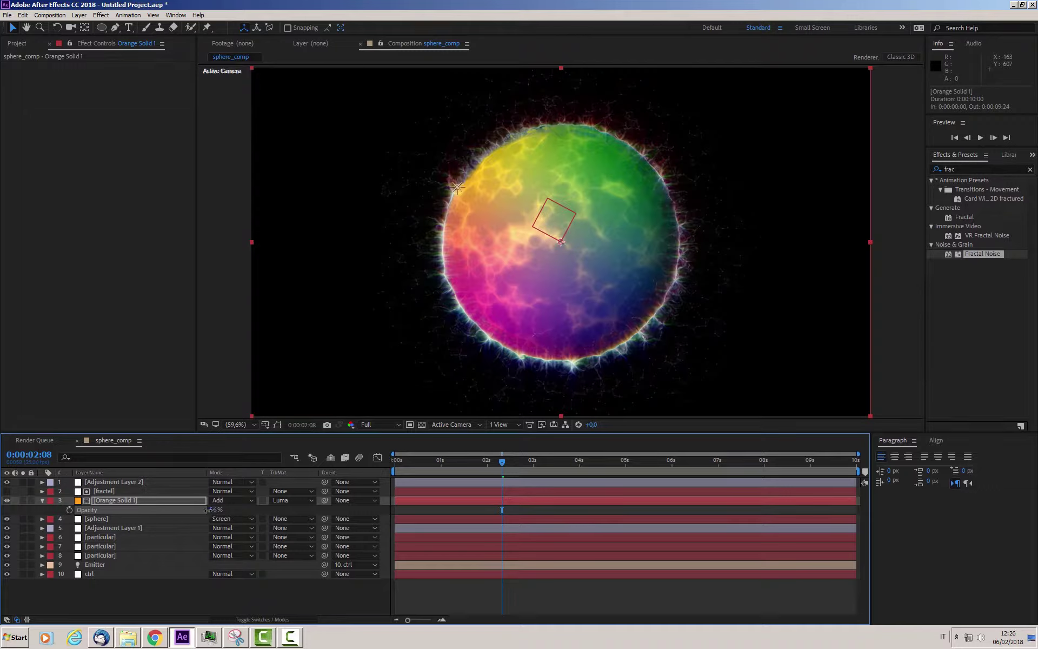
{"action": "left_click_drag", "start_coordinate": [207, 509], "coordinate": [208, 511]}
{"action": "left_click", "coordinate": [213, 509]}
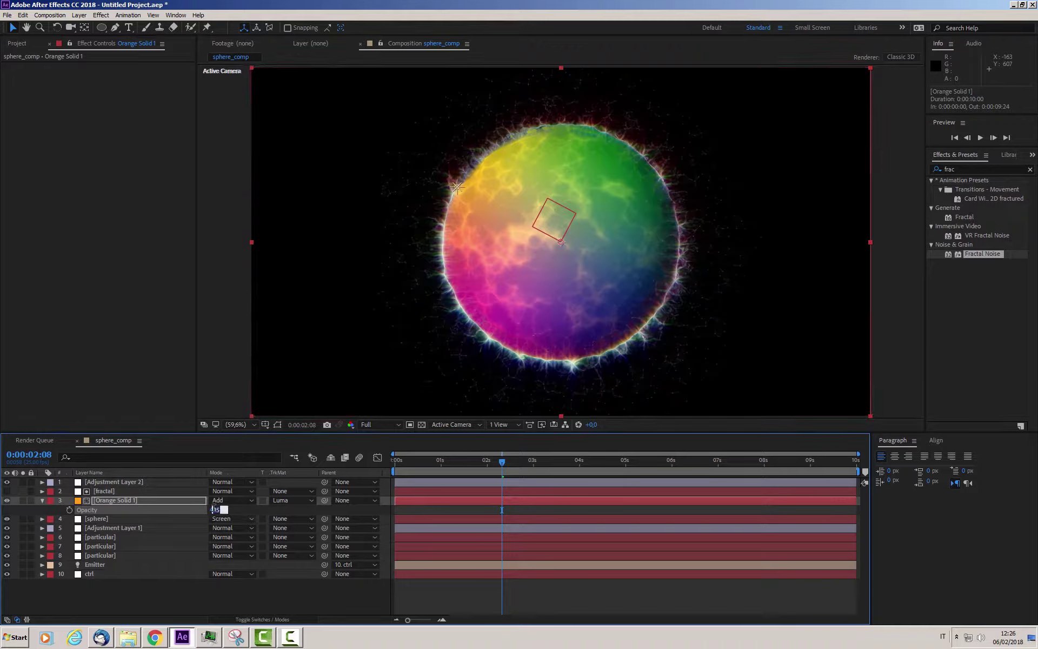
{"action": "key", "text": "Return"}
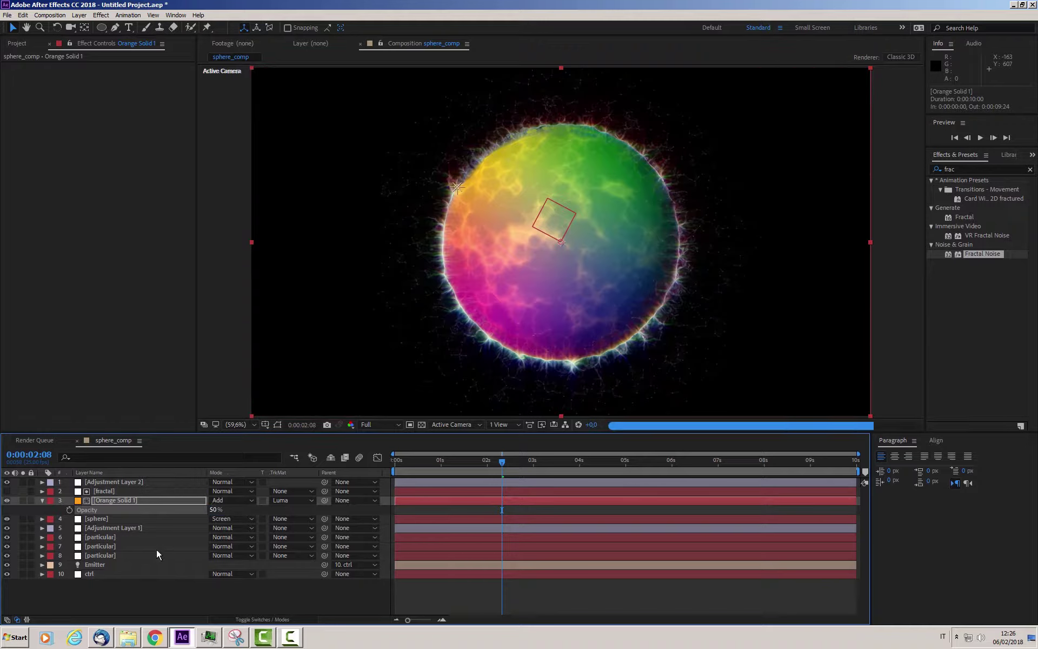
- Collapse the orange solid's properties and create a new top solid named flare
{"action": "left_click", "coordinate": [42, 500]}
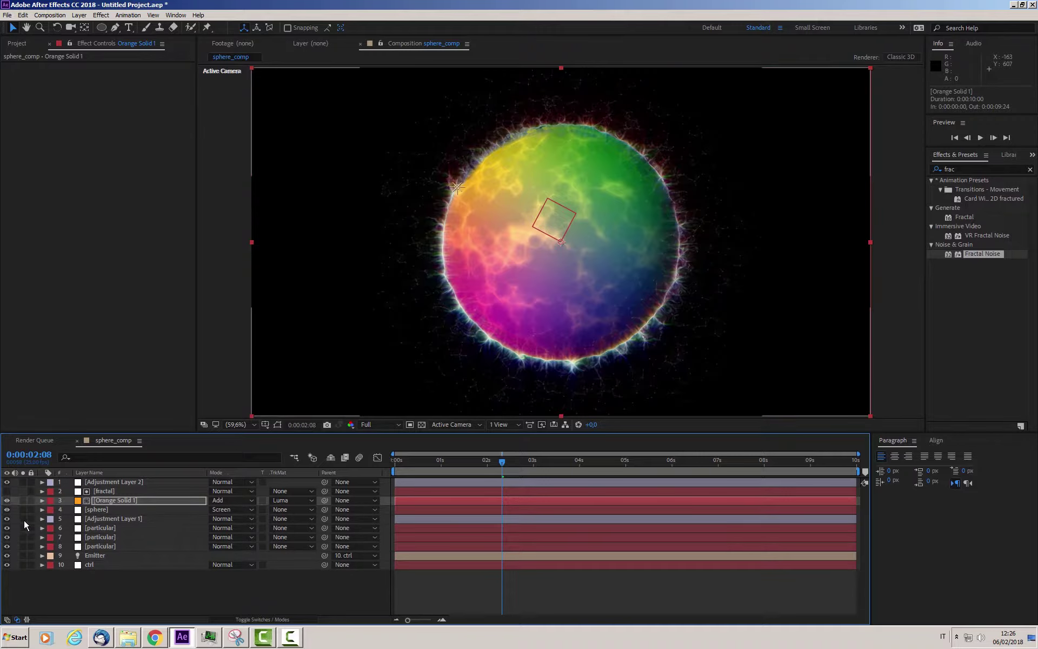
{"action": "left_click", "coordinate": [144, 598]}
{"action": "right_click", "coordinate": [142, 597]}
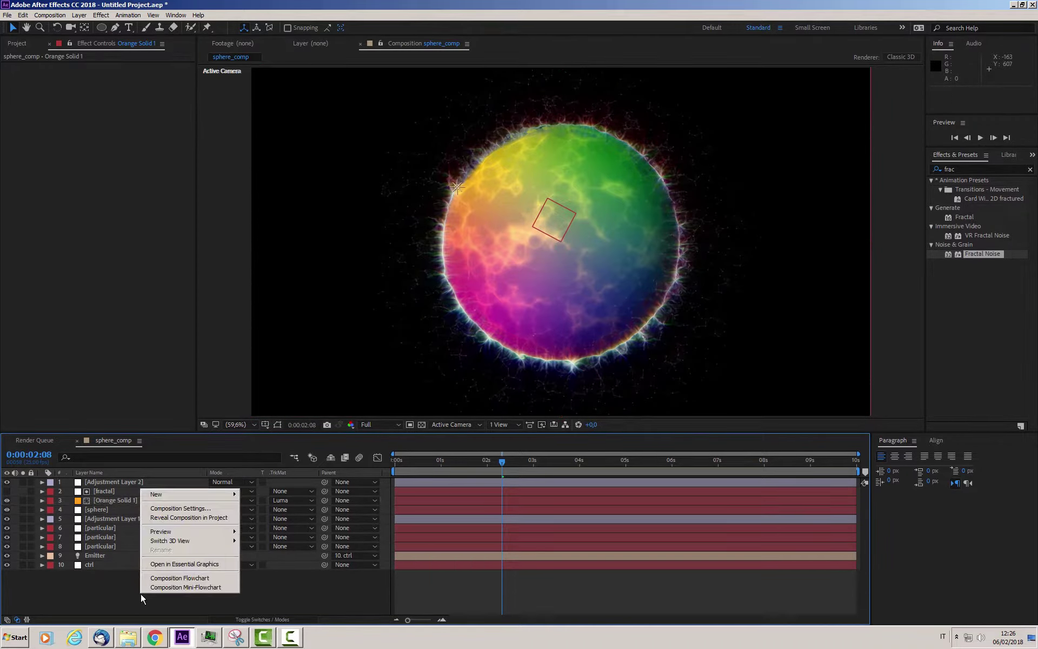
{"action": "mouse_move", "coordinate": [156, 496]}
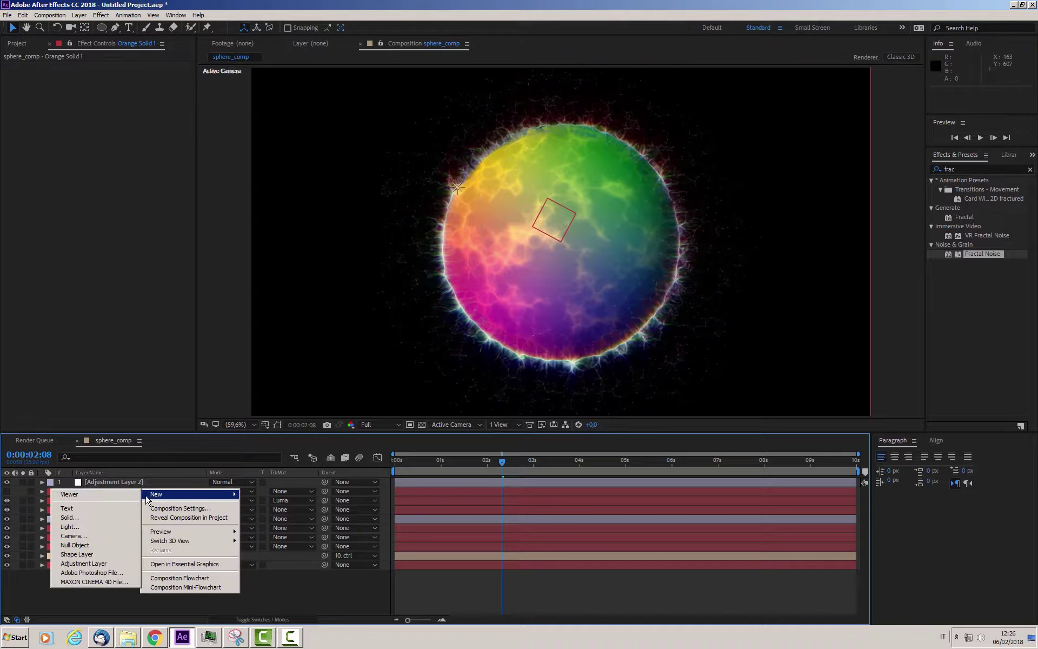
{"action": "left_click", "coordinate": [76, 518]}
{"action": "type", "text": "flare"}
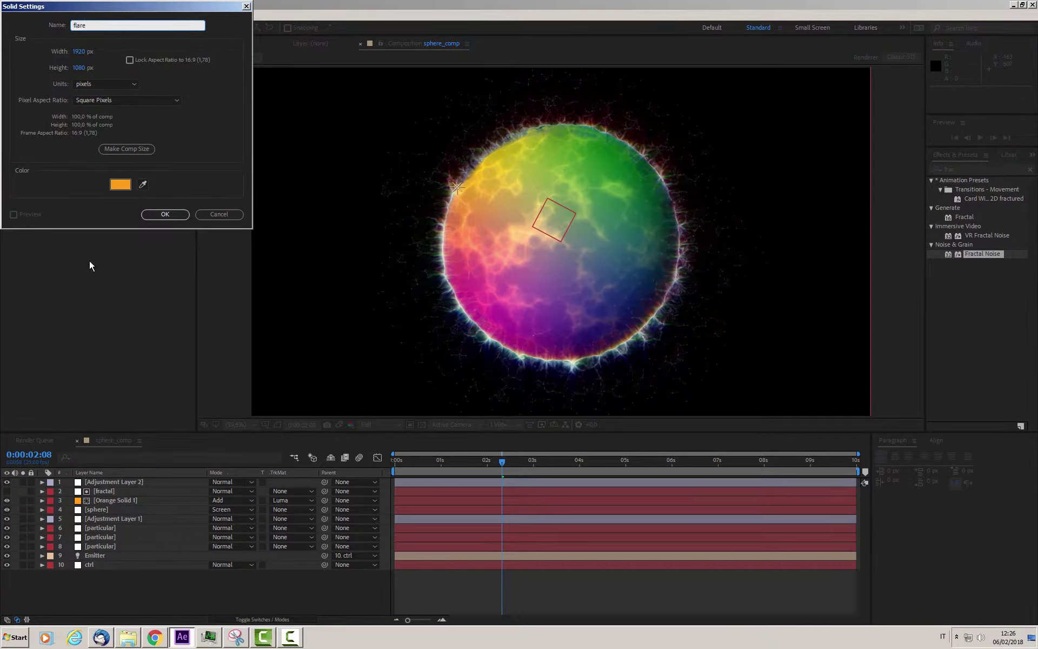
{"action": "key", "text": "Return"}
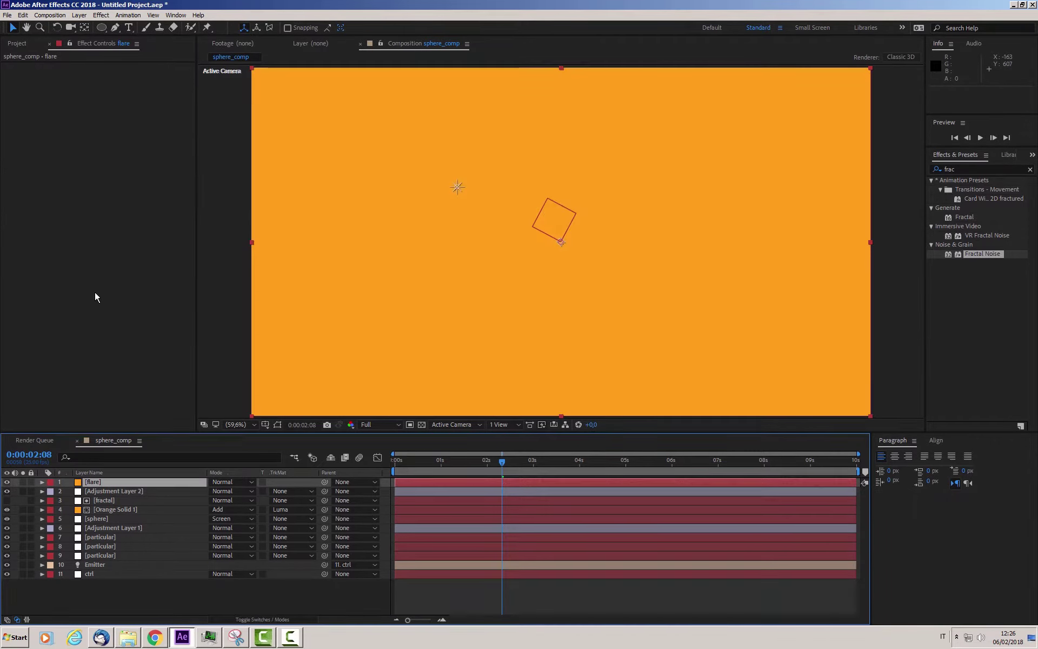
- Apply the Video Copilot Optical Flares effect to the flare layer
{"action": "right_click", "coordinate": [96, 290]}
{"action": "mouse_move", "coordinate": [126, 577]}
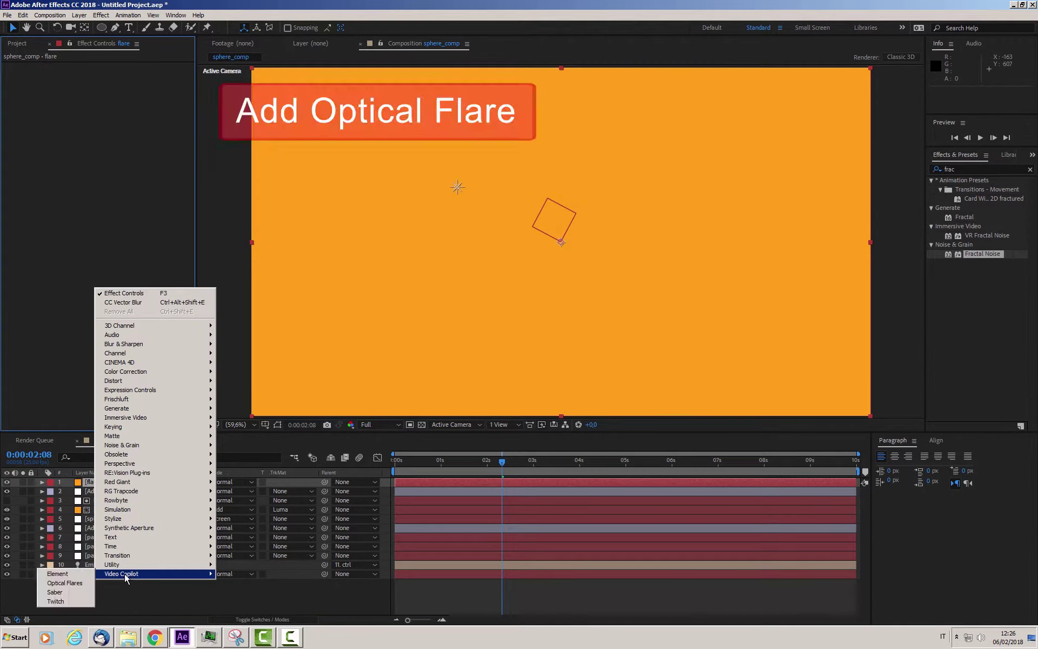
{"action": "left_click", "coordinate": [74, 585]}
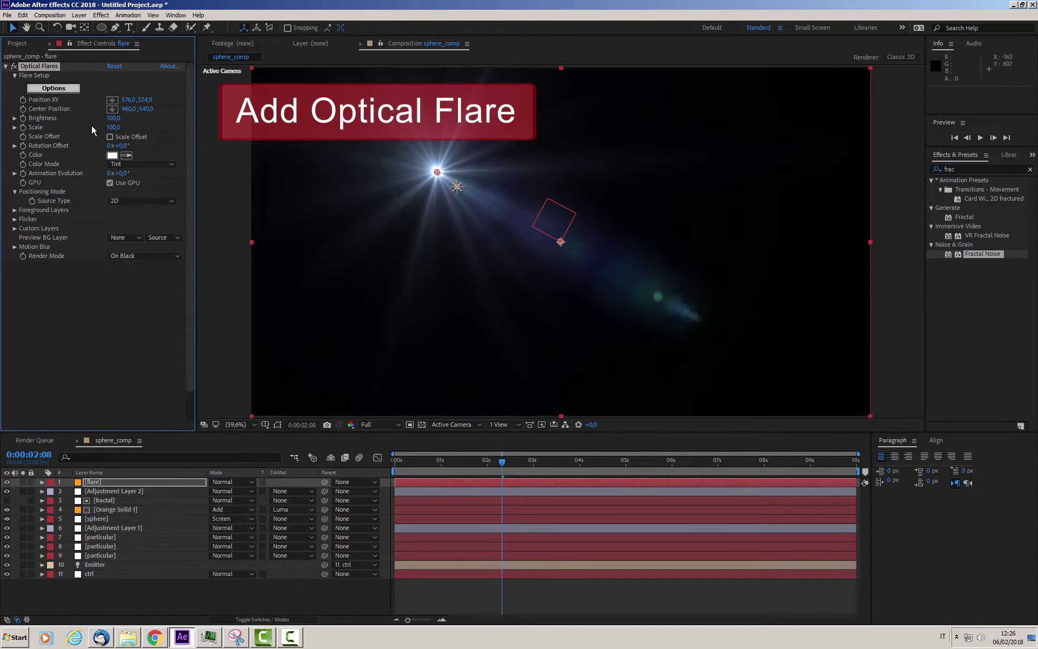
- Load the Arctic Circle preset from Pro Presets 2 and hide its first Glow element
{"action": "left_click", "coordinate": [52, 88]}
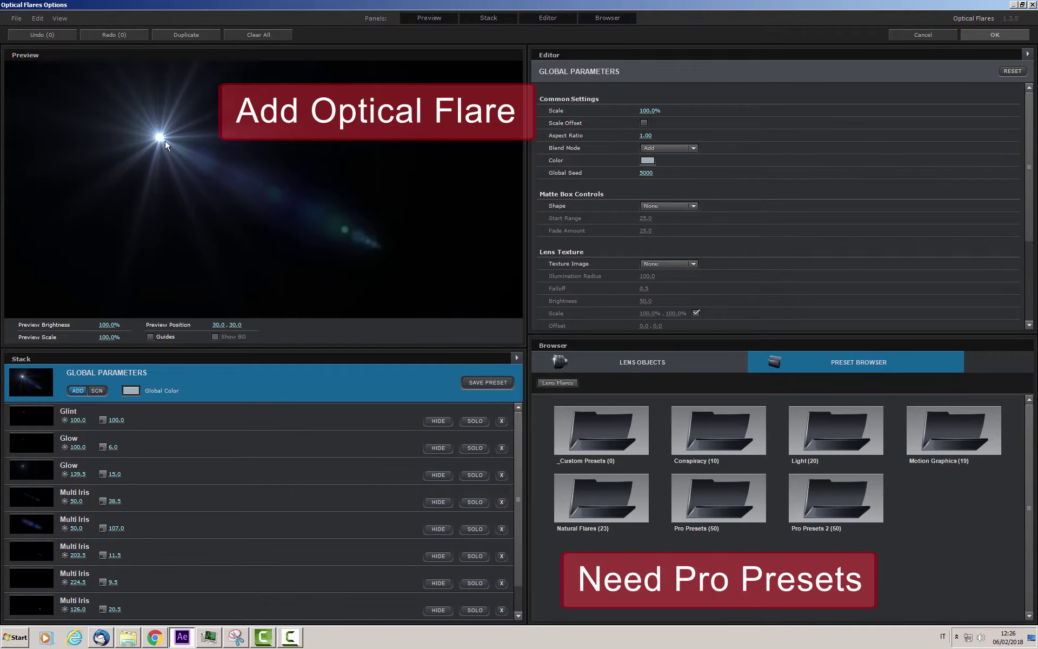
{"action": "left_click", "coordinate": [829, 503]}
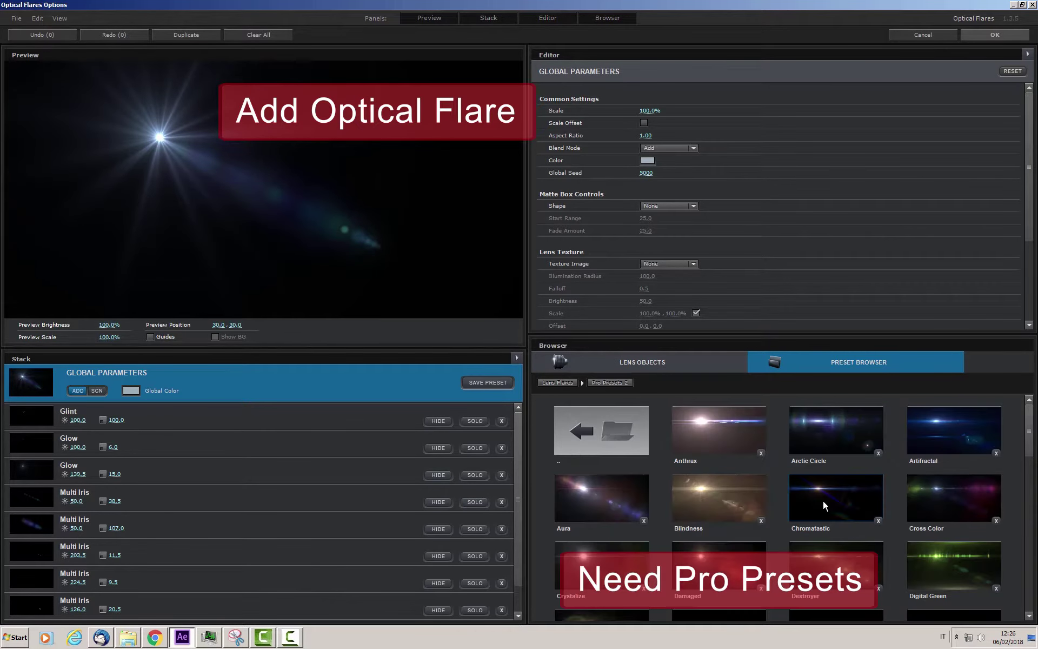
{"action": "left_click", "coordinate": [827, 421]}
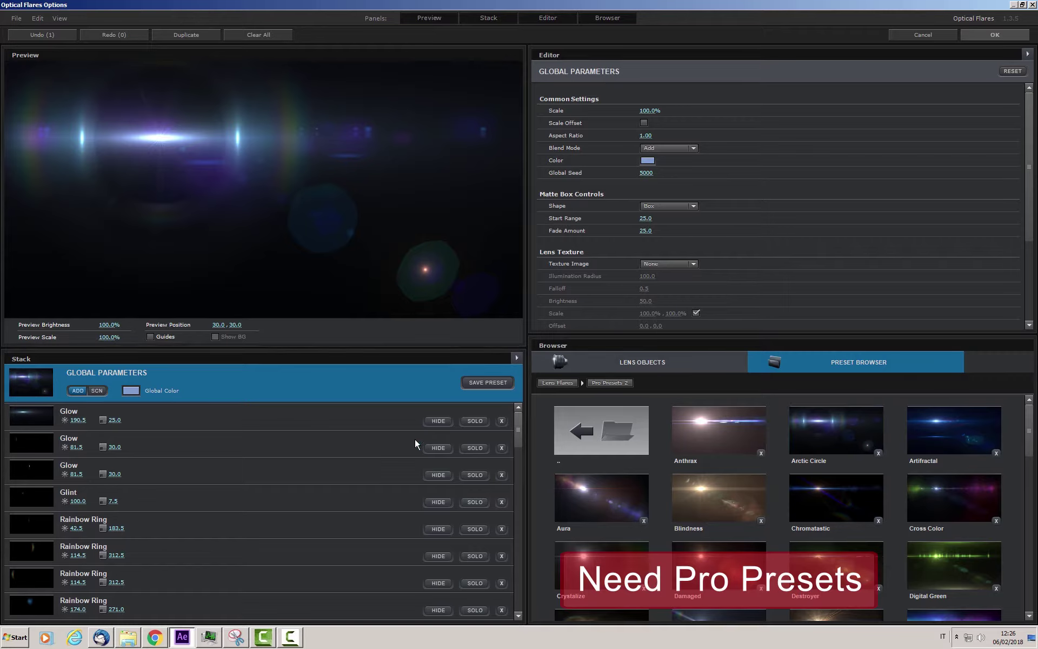
{"action": "left_click", "coordinate": [431, 421]}
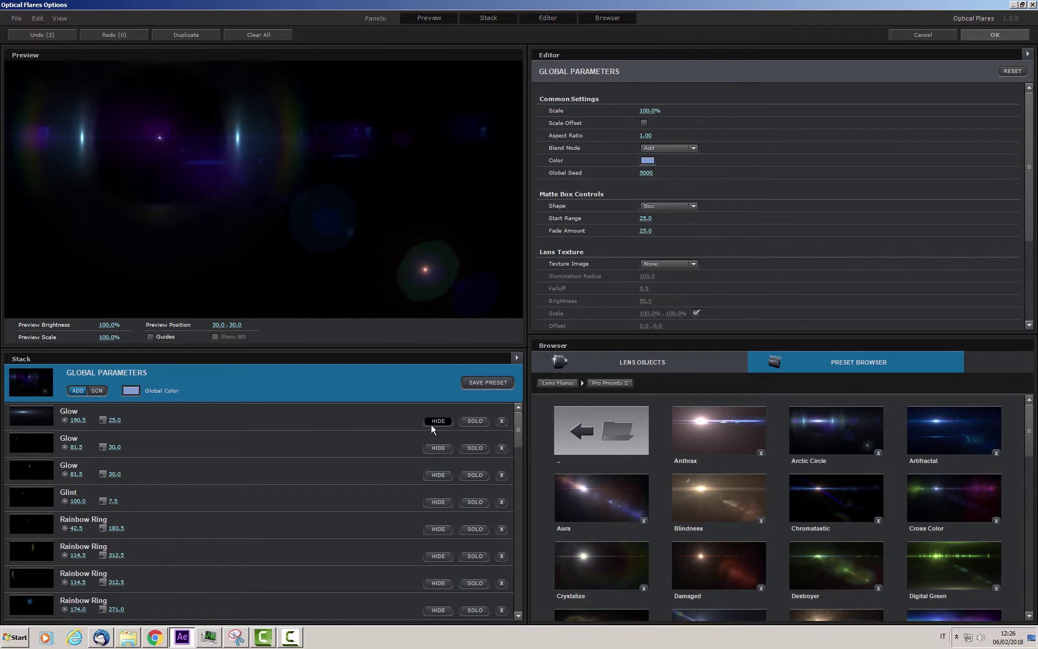
{"action": "left_click", "coordinate": [983, 34]}
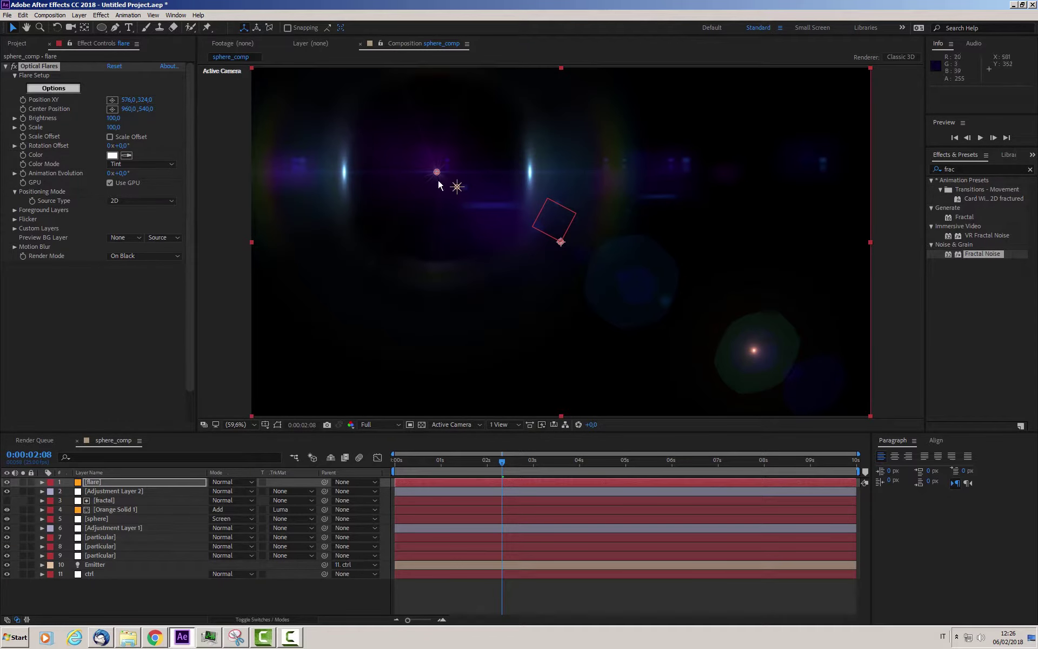
- Drag the flare's position to the composition centre, about 963.4, 543.7
{"action": "left_click_drag", "start_coordinate": [437, 173], "coordinate": [561, 244]}
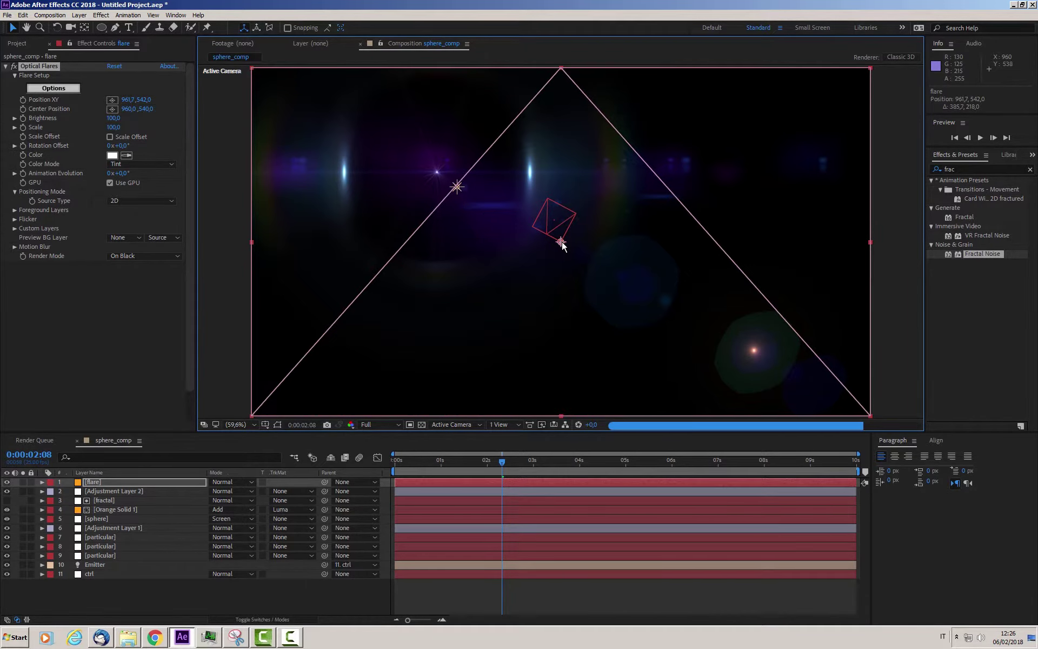
{"action": "left_click_drag", "start_coordinate": [561, 244], "coordinate": [562, 245]}
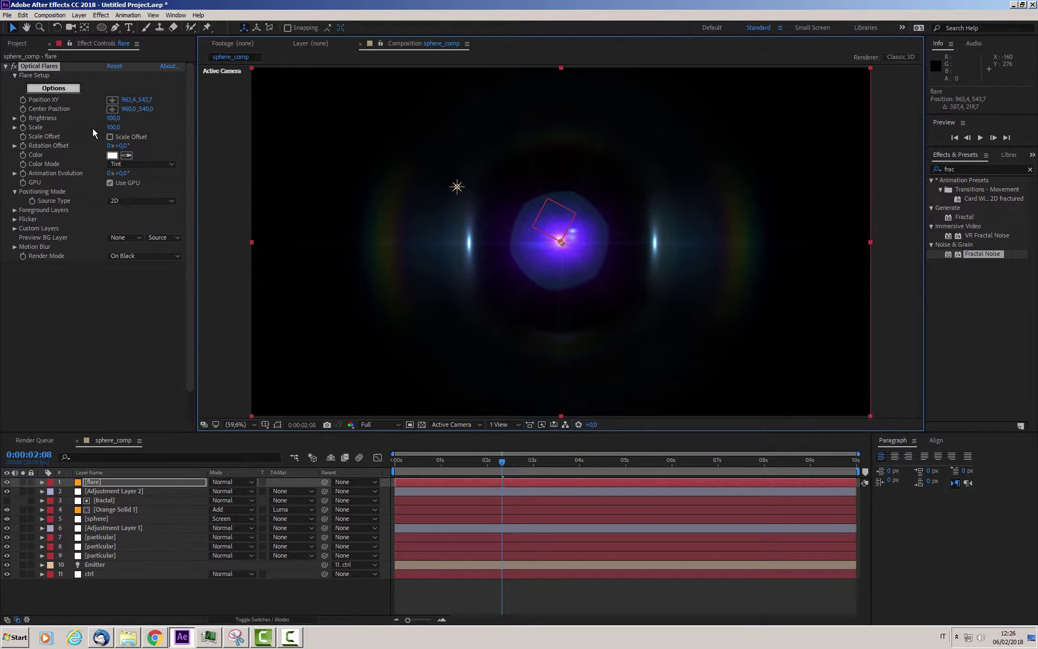
- In the Optical Flares editor, hide the Multi Iris elements sized 76.0, 210.5 and 86.0
{"action": "left_click", "coordinate": [57, 89]}
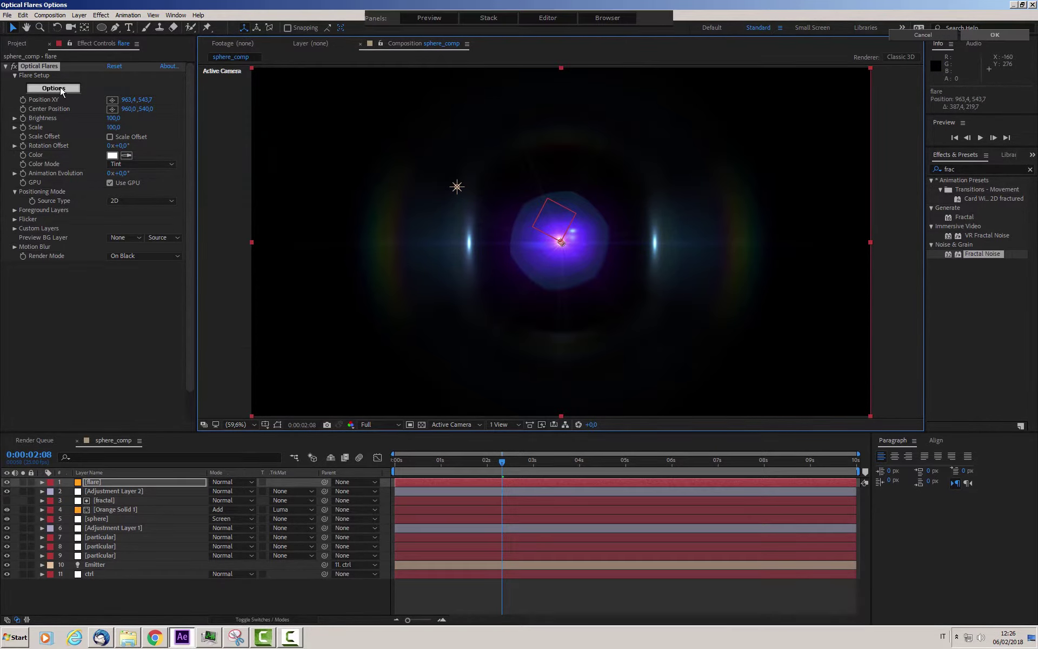
{"action": "left_click", "coordinate": [262, 194]}
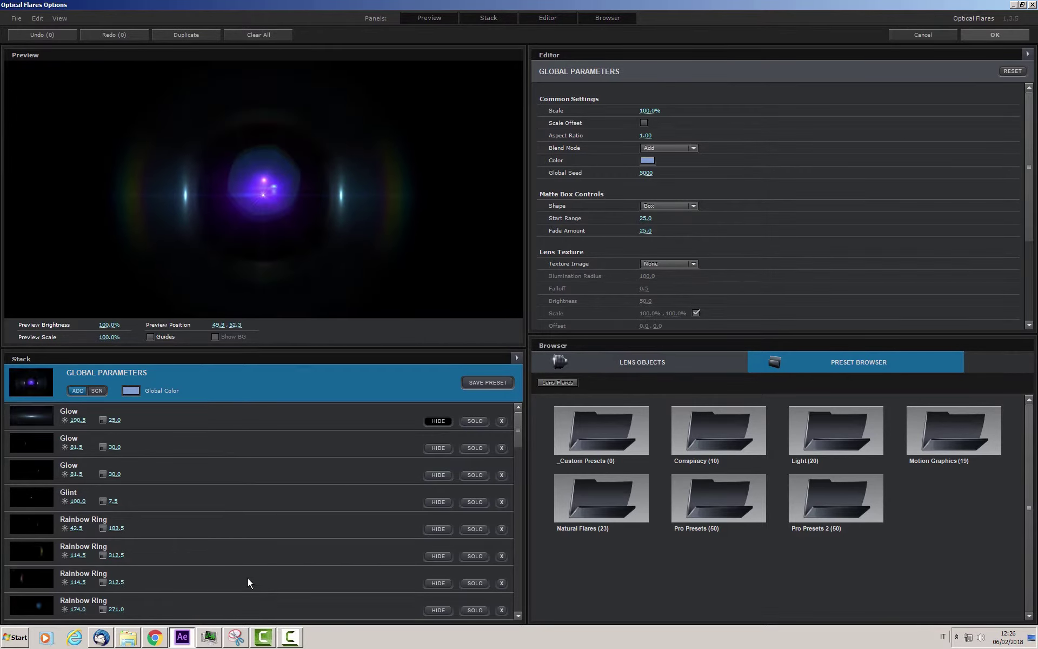
{"action": "left_click", "coordinate": [432, 610]}
{"action": "left_click", "coordinate": [433, 609]}
{"action": "mouse_move", "coordinate": [518, 432]}
{"action": "left_mouse_down"}
{"action": "mouse_move", "coordinate": [507, 555]}
{"action": "mouse_move", "coordinate": [517, 582]}
{"action": "left_mouse_up"}
{"action": "left_click", "coordinate": [433, 576]}
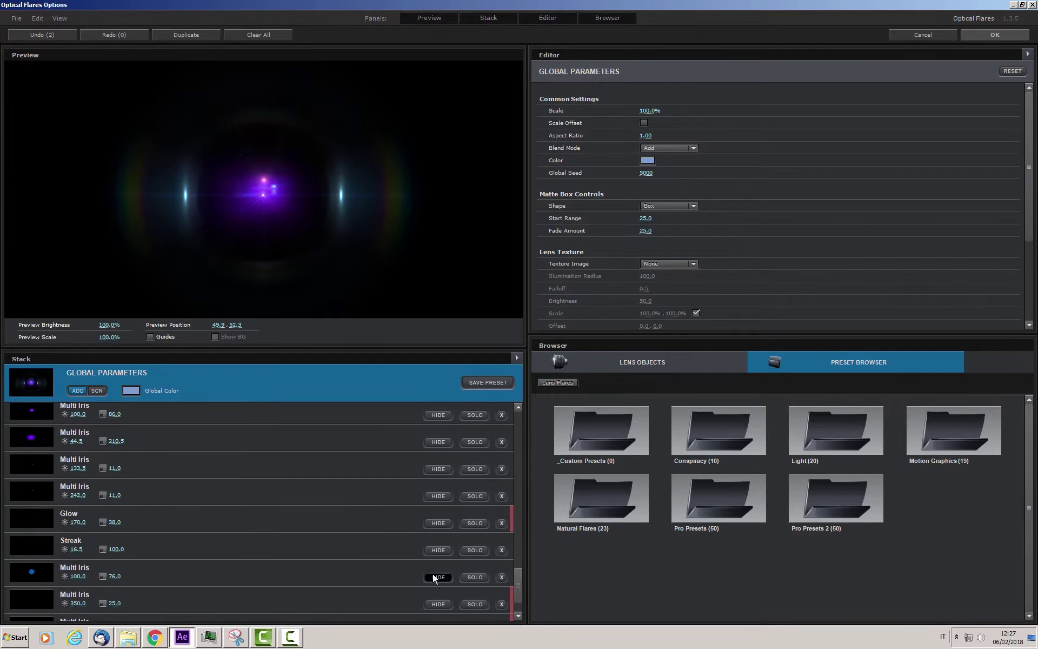
{"action": "left_click", "coordinate": [438, 442]}
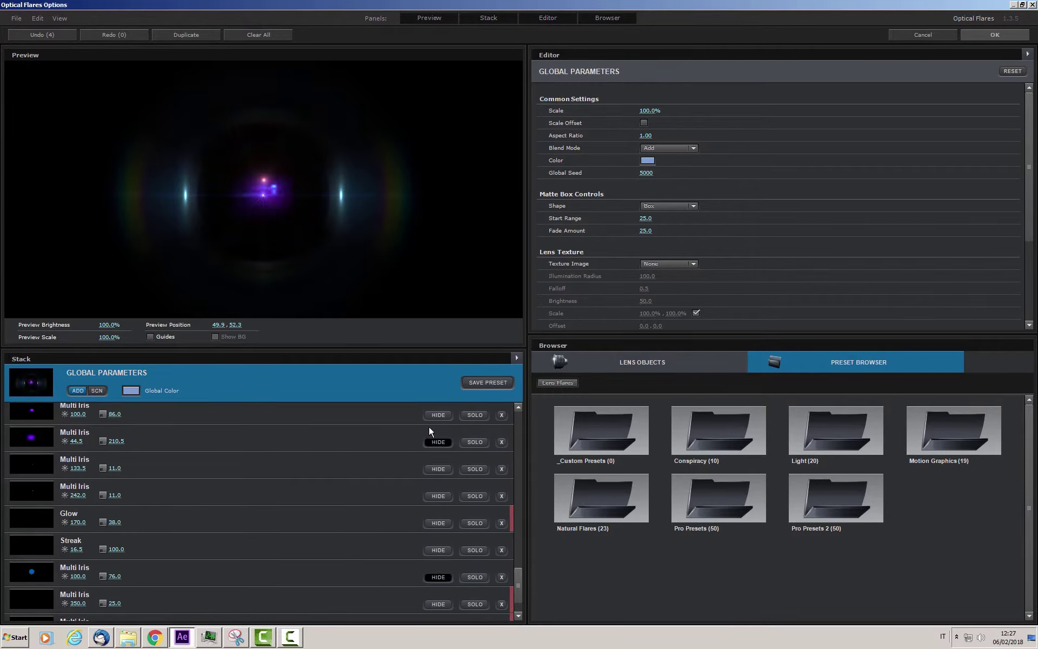
{"action": "left_click", "coordinate": [438, 415]}
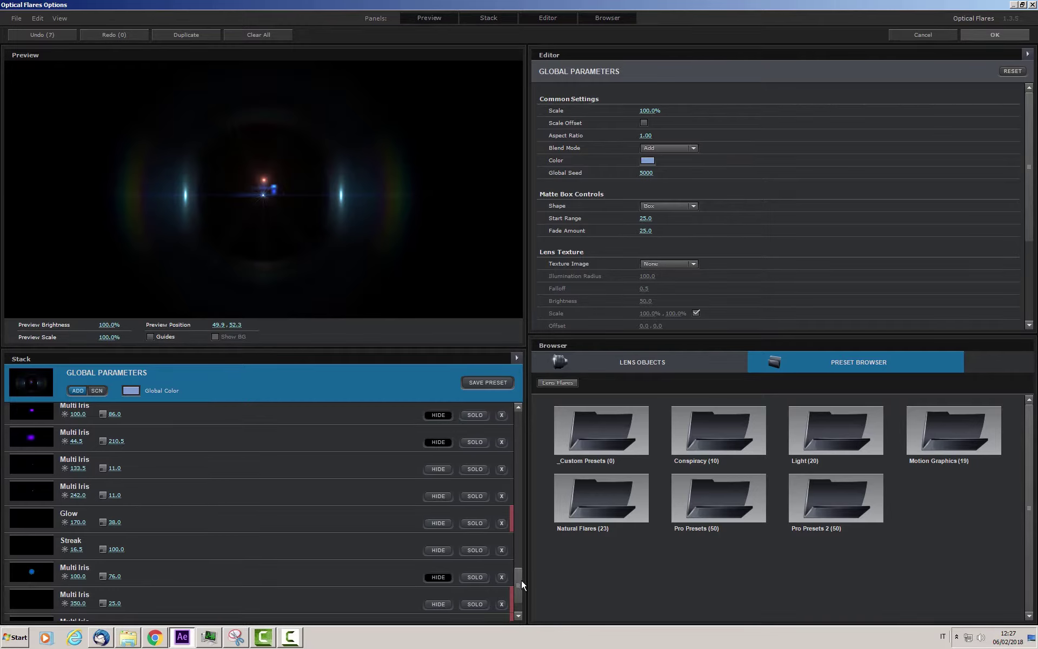
- Hide one Glow element in the stack and apply the flare edits to the composition
{"action": "left_click_drag", "start_coordinate": [521, 579], "coordinate": [508, 547]}
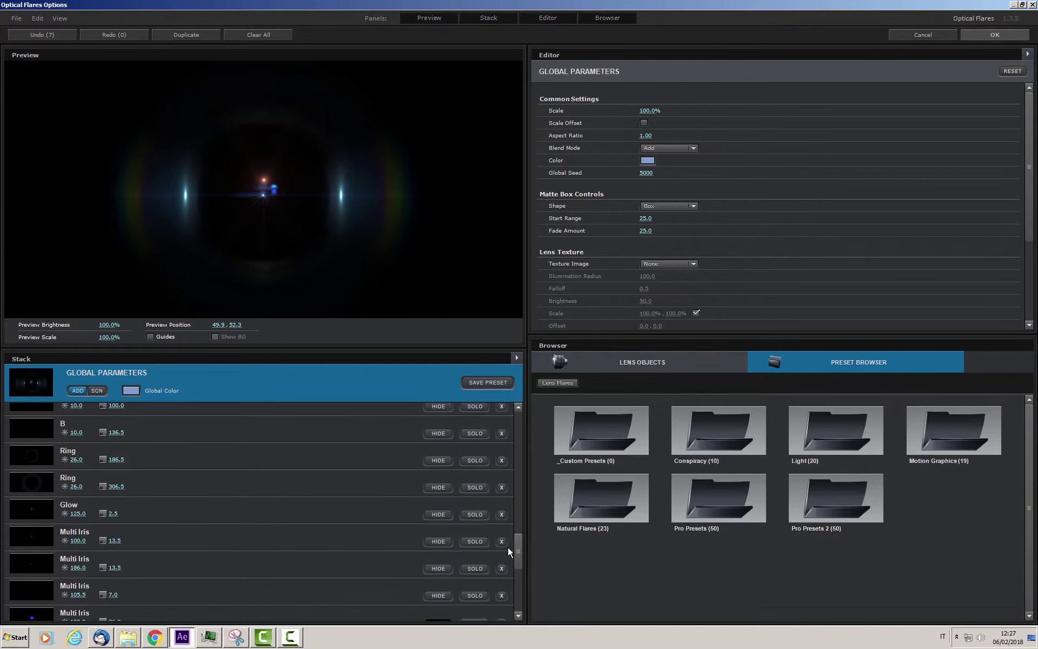
{"action": "scroll", "coordinate": [508, 546], "scroll_direction": "up", "scroll_amount": 1}
{"action": "scroll", "coordinate": [507, 546], "scroll_direction": "up", "scroll_amount": 1}
{"action": "scroll", "coordinate": [507, 539], "scroll_direction": "up", "scroll_amount": 1}
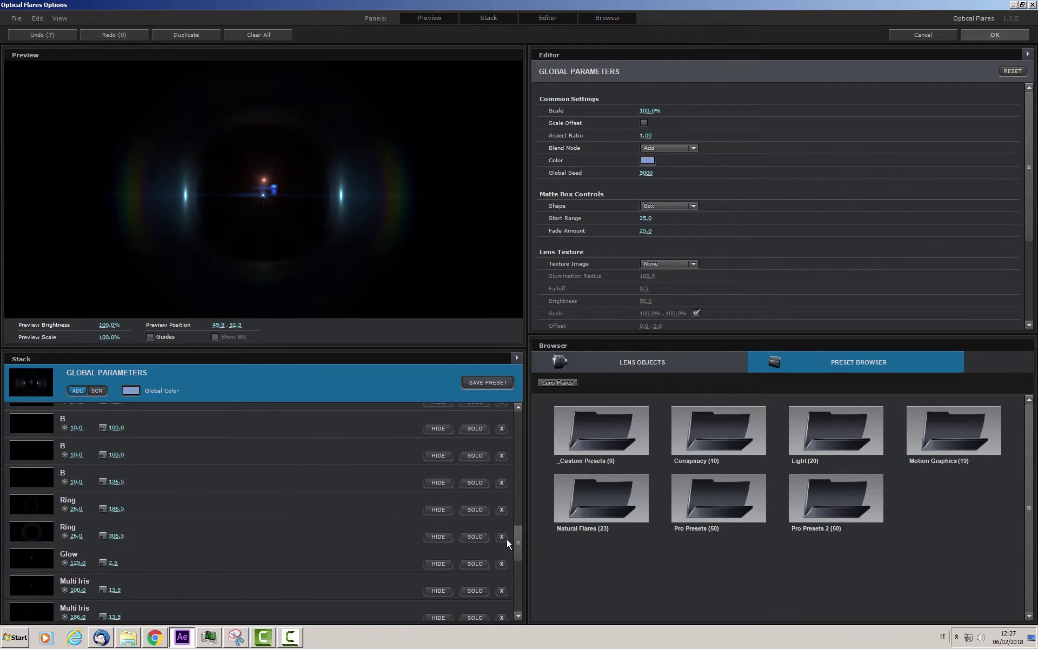
{"action": "scroll", "coordinate": [507, 539], "scroll_direction": "down", "scroll_amount": 1}
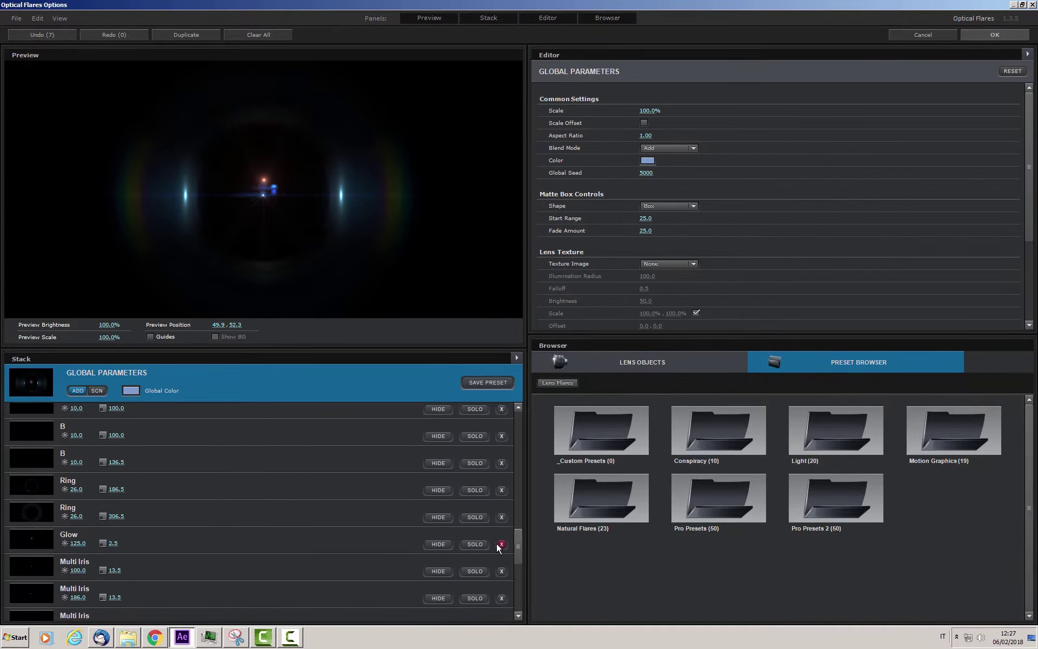
{"action": "left_click", "coordinate": [442, 544]}
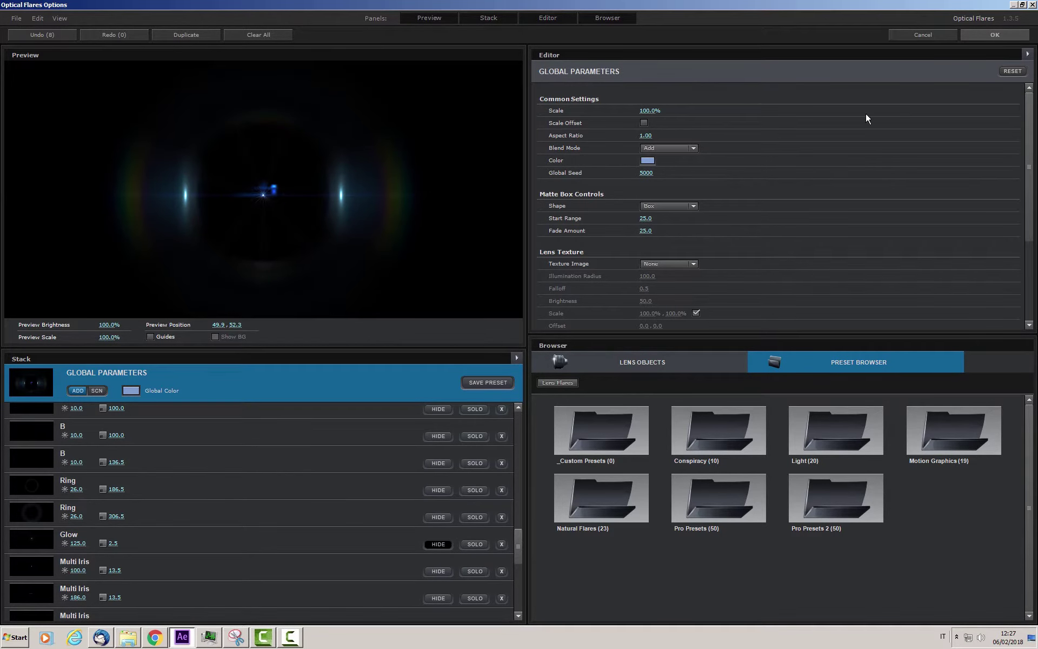
{"action": "left_click", "coordinate": [971, 36]}
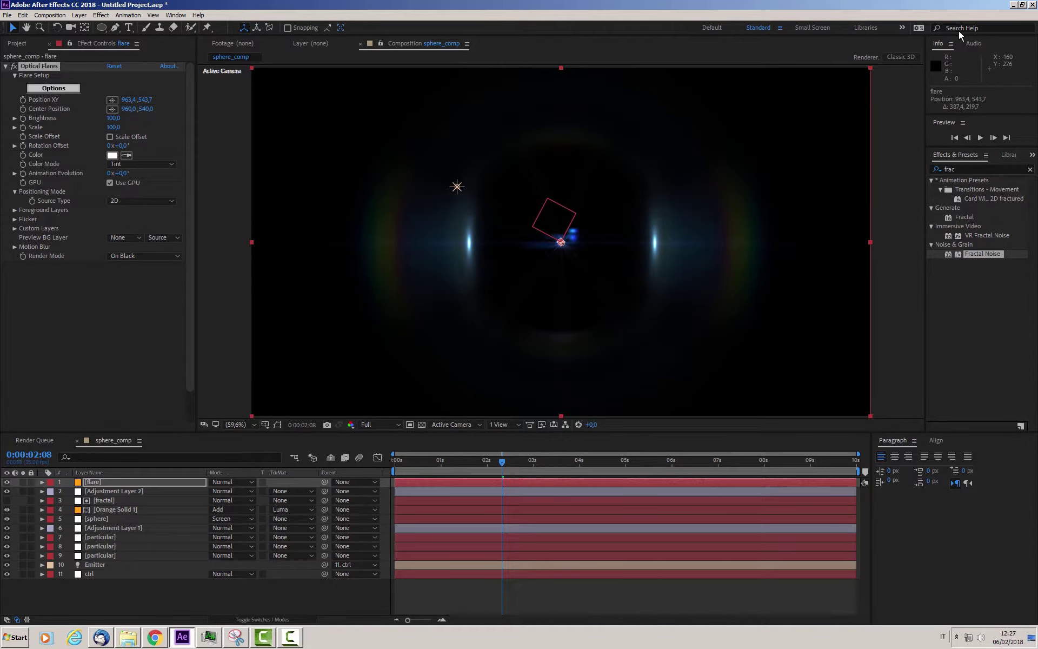
- Hide the ctrl layer and switch the flare layer's blending mode to Add
{"action": "left_click", "coordinate": [248, 594]}
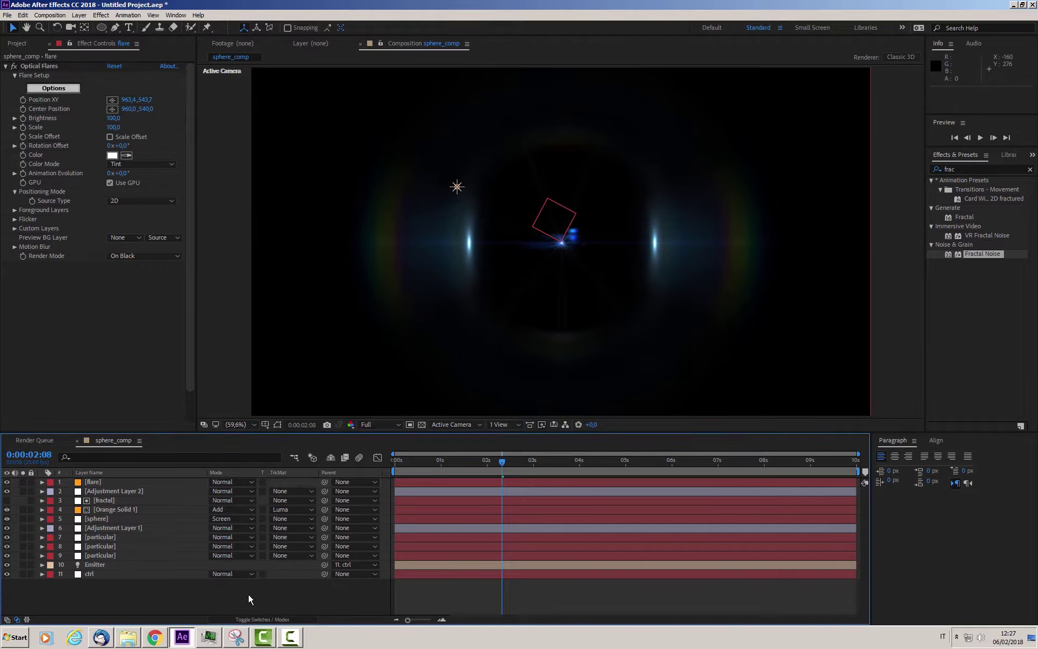
{"action": "left_click", "coordinate": [7, 574]}
{"action": "left_click", "coordinate": [154, 480]}
{"action": "left_click", "coordinate": [228, 480]}
{"action": "left_click", "coordinate": [235, 190]}
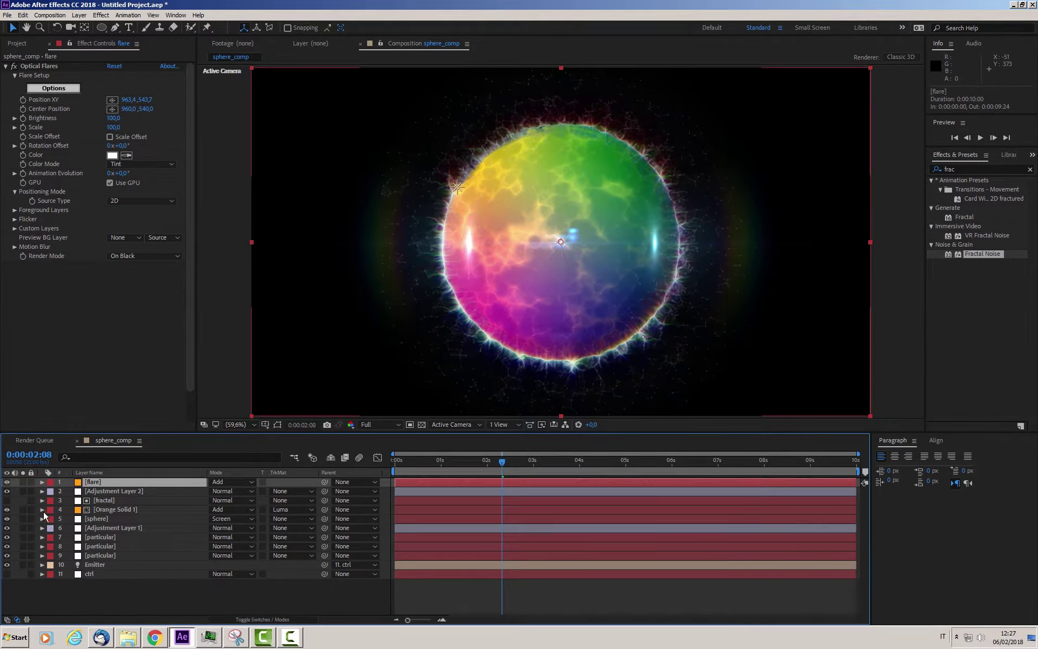
{"action": "left_click", "coordinate": [92, 518]}
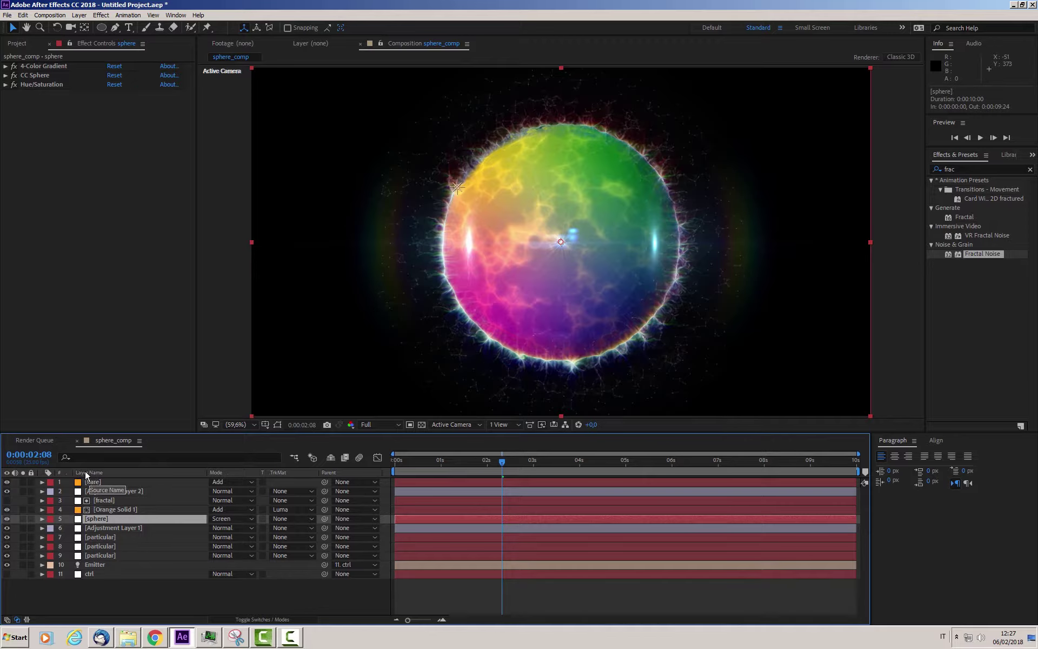
- Scrub the sphere layer's CC Sphere Light Height down to 44
{"action": "left_click", "coordinate": [6, 76]}
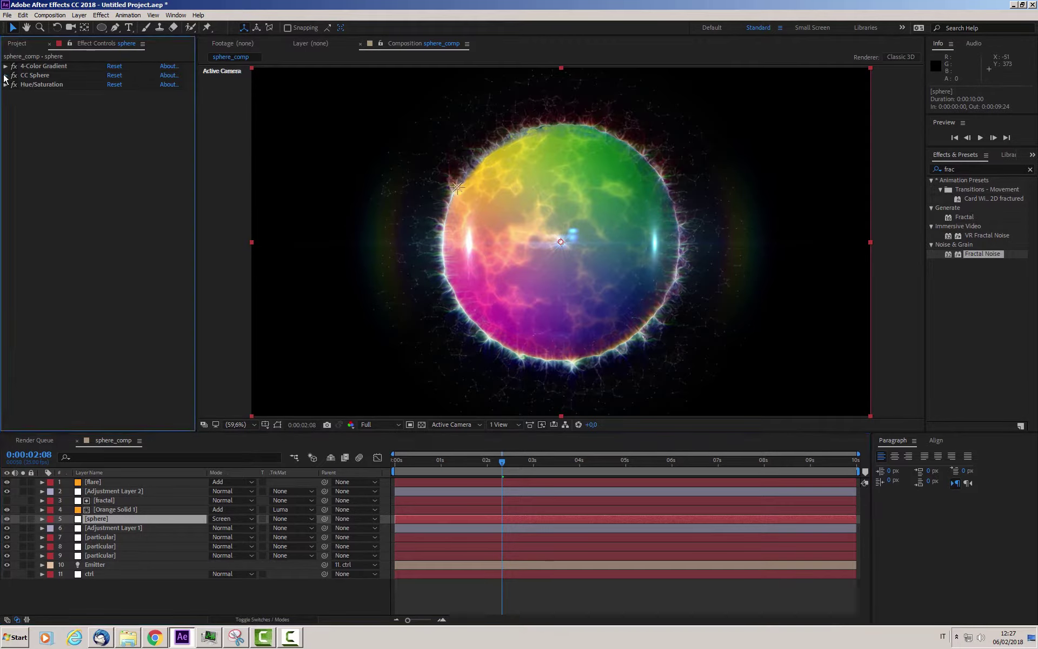
{"action": "left_click", "coordinate": [109, 155]}
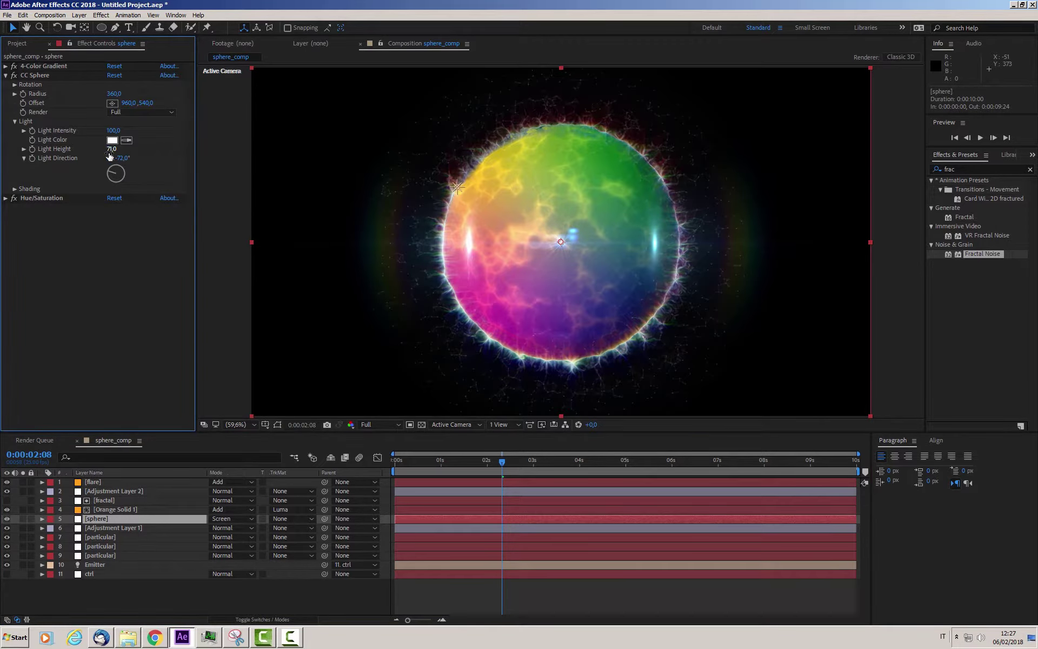
{"action": "left_click_drag", "start_coordinate": [110, 148], "coordinate": [99, 150]}
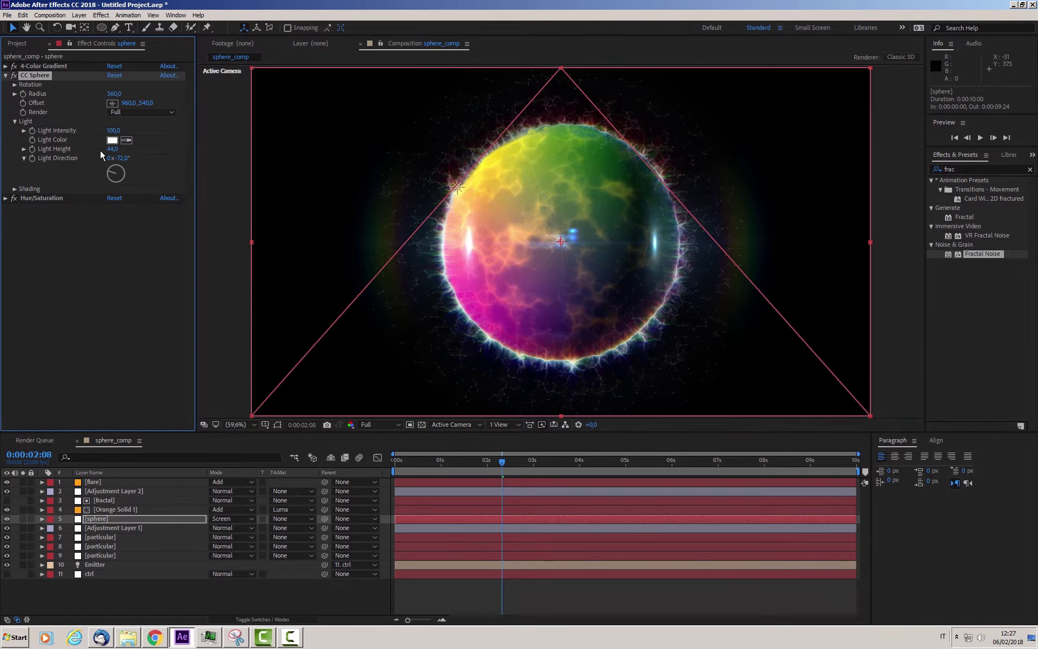
{"action": "left_click", "coordinate": [95, 482]}
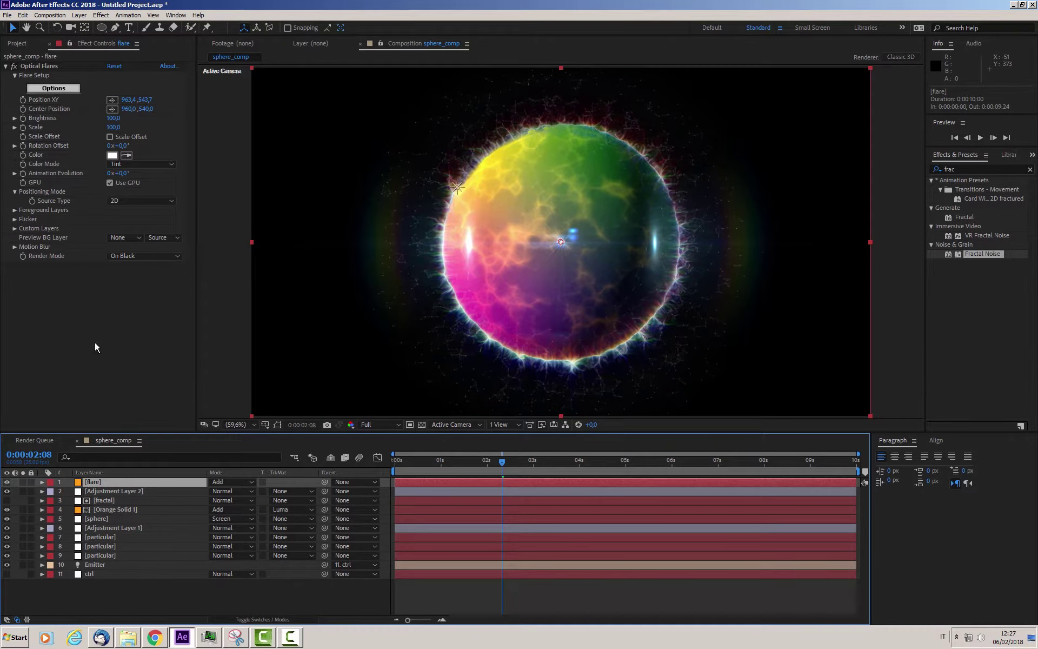
- Set Optical Flares Brightness to 170, then settle on 130
{"action": "left_click", "coordinate": [114, 118]}
{"action": "type", "text": "170"}
{"action": "key", "text": "Return"}
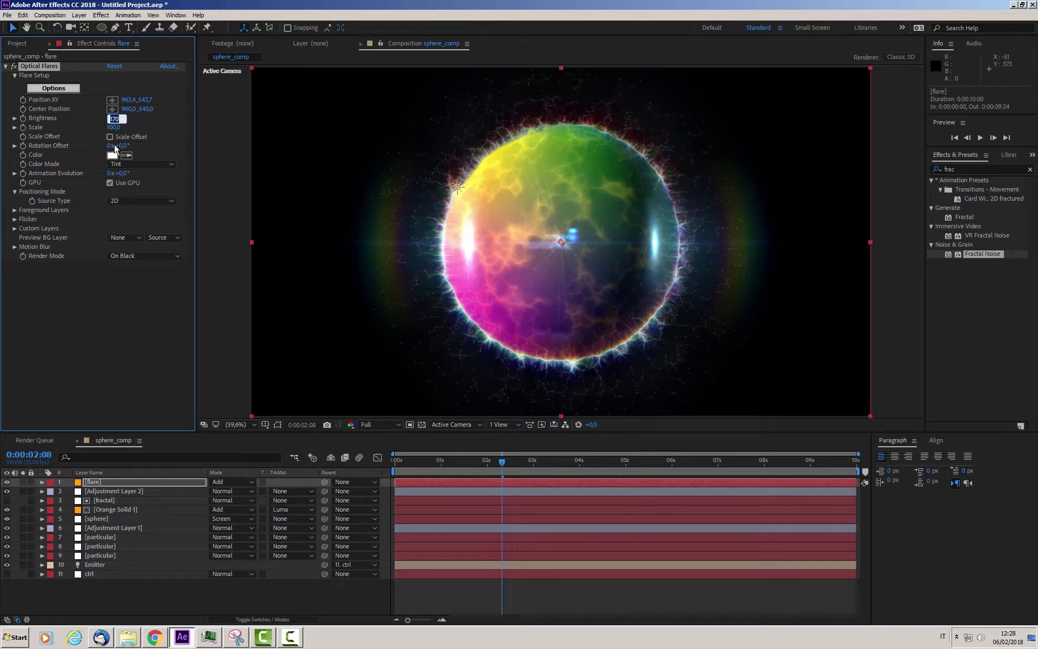
{"action": "type", "text": "130"}
{"action": "key", "text": "Return"}
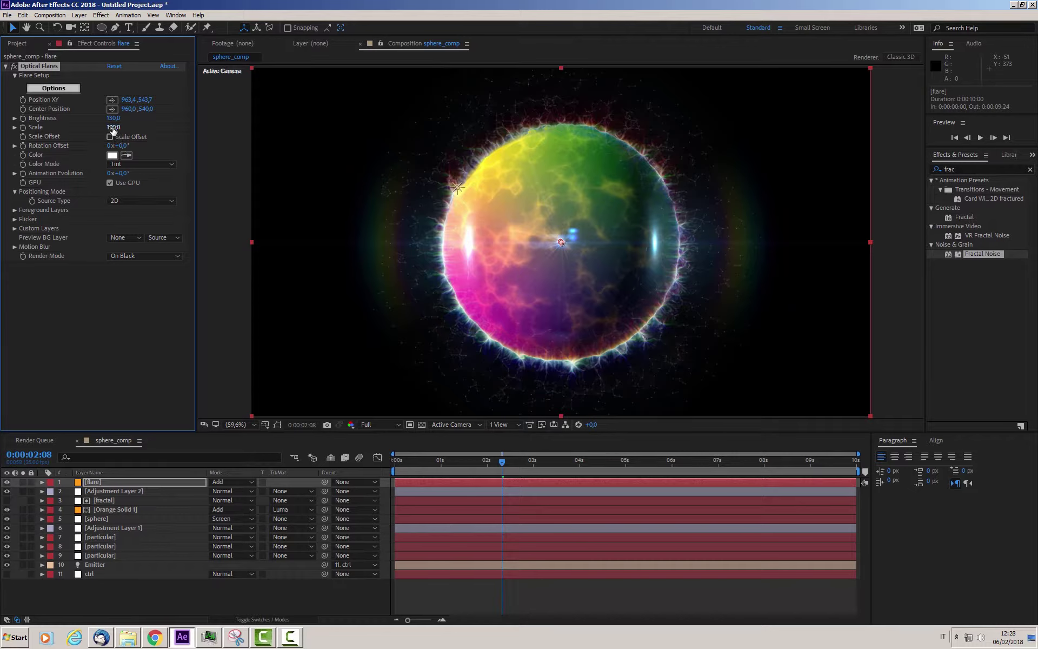
- Try Optical Flares Scale at 120, 150 and 130, then set it back to 100
{"action": "type", "text": "120"}
{"action": "key", "text": "Return"}
{"action": "left_click", "coordinate": [113, 127]}
{"action": "type", "text": "150"}
{"action": "key", "text": "Return"}
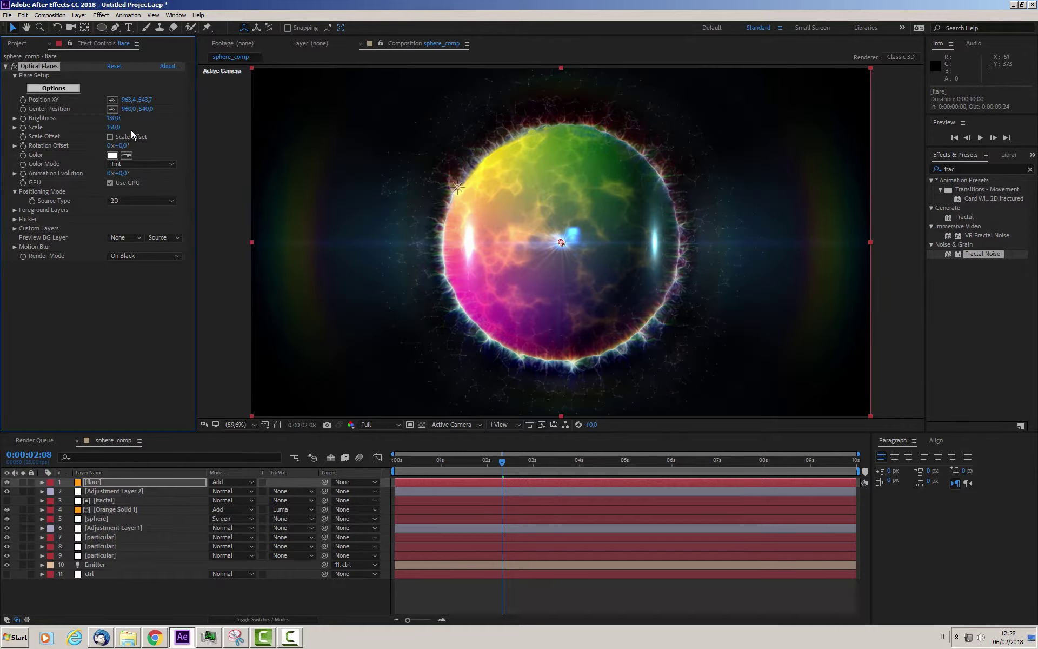
{"action": "left_click", "coordinate": [123, 127]}
{"action": "left_click", "coordinate": [113, 128]}
{"action": "type", "text": "130"}
{"action": "key", "text": "Return"}
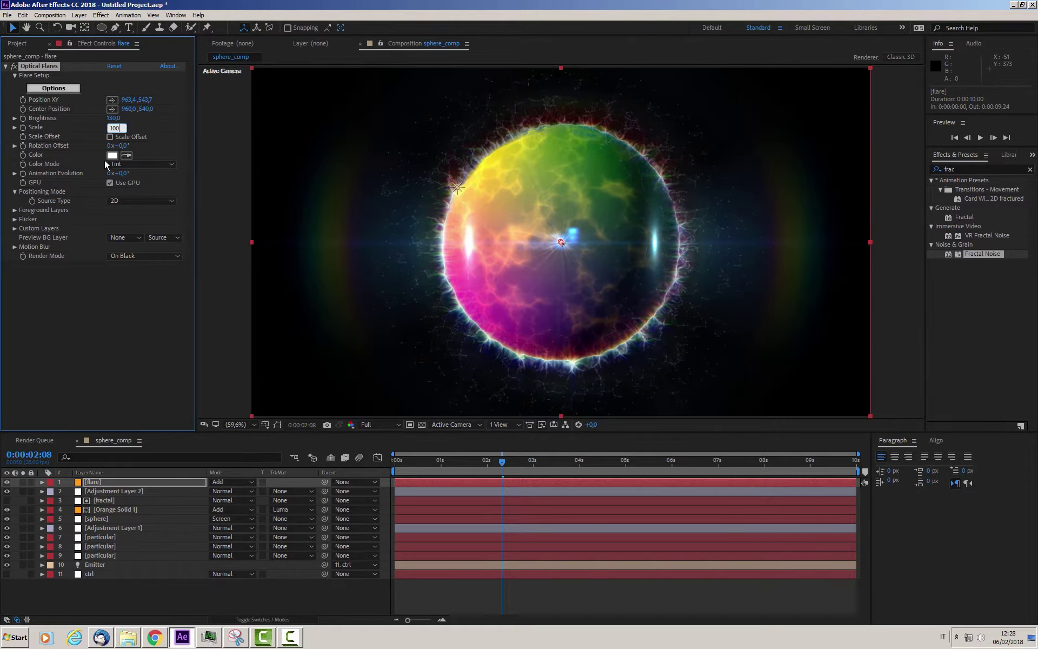
{"action": "type", "text": "100"}
{"action": "key", "text": "Return"}
- Add a Color Correction > Hue/Saturation effect to the flare layer below Optical Flares
{"action": "right_click", "coordinate": [128, 322]}
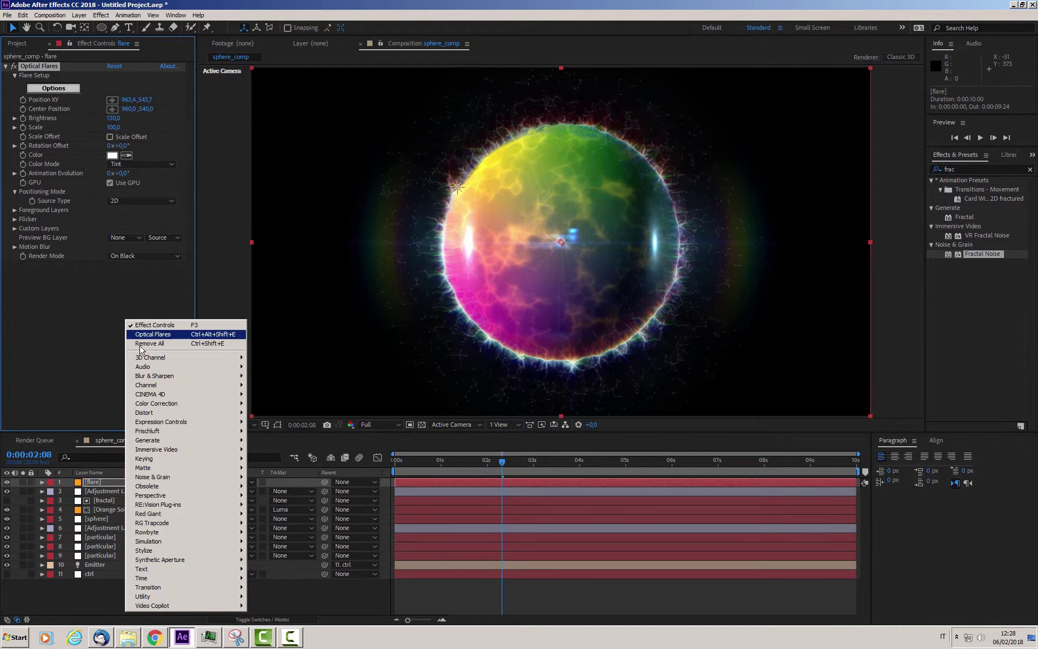
{"action": "mouse_move", "coordinate": [163, 404]}
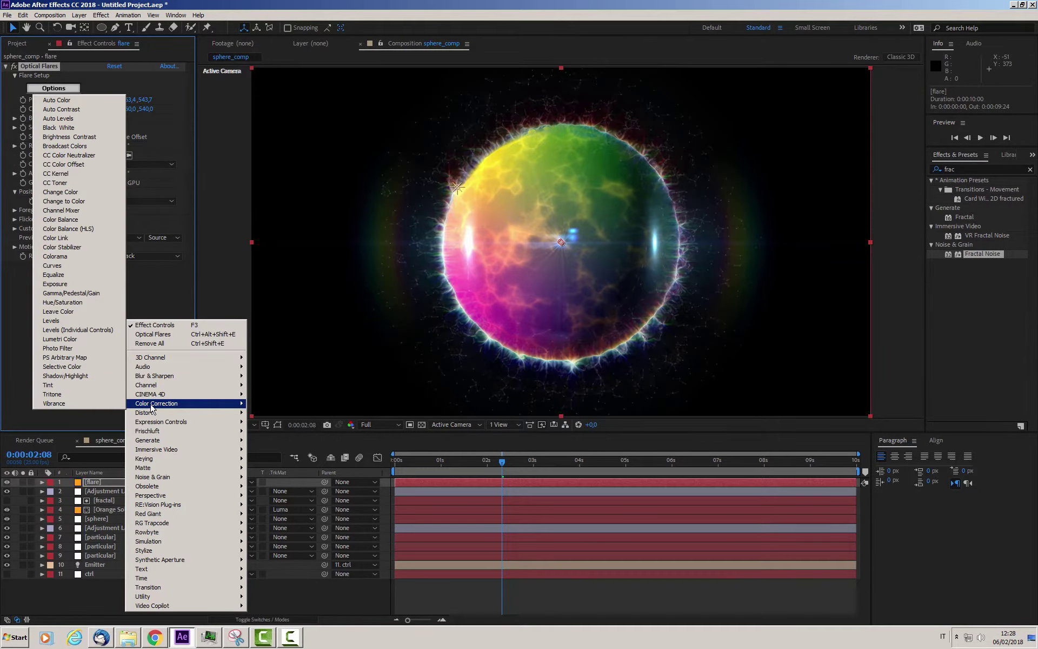
{"action": "left_click", "coordinate": [67, 302]}
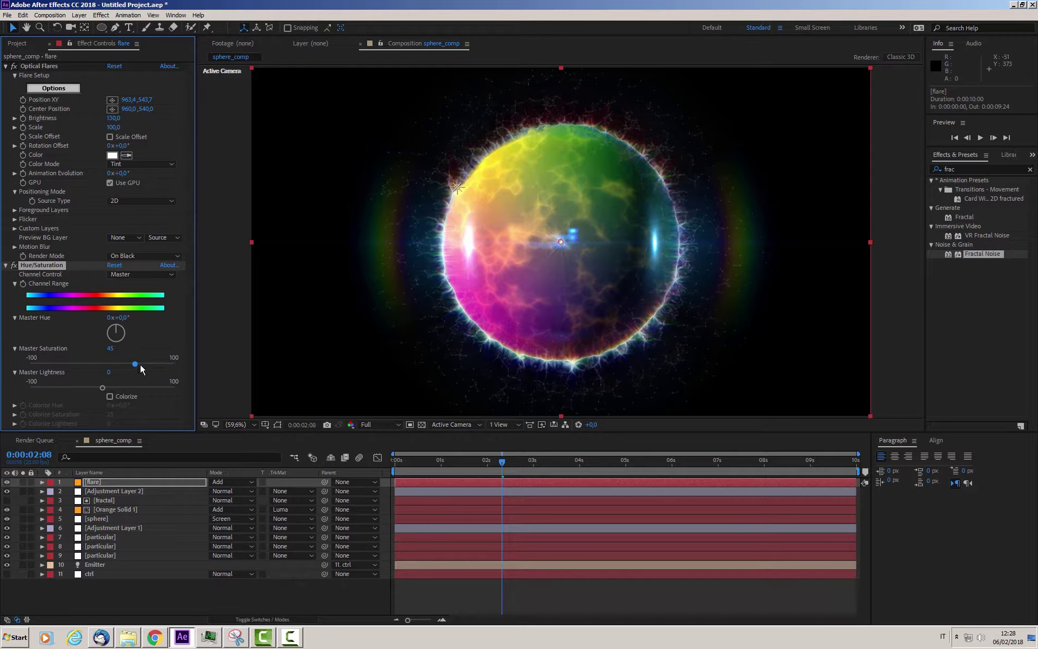
- Lower the flare layer's Optical Flares Scale from 100 to 80
{"action": "left_click", "coordinate": [6, 265]}
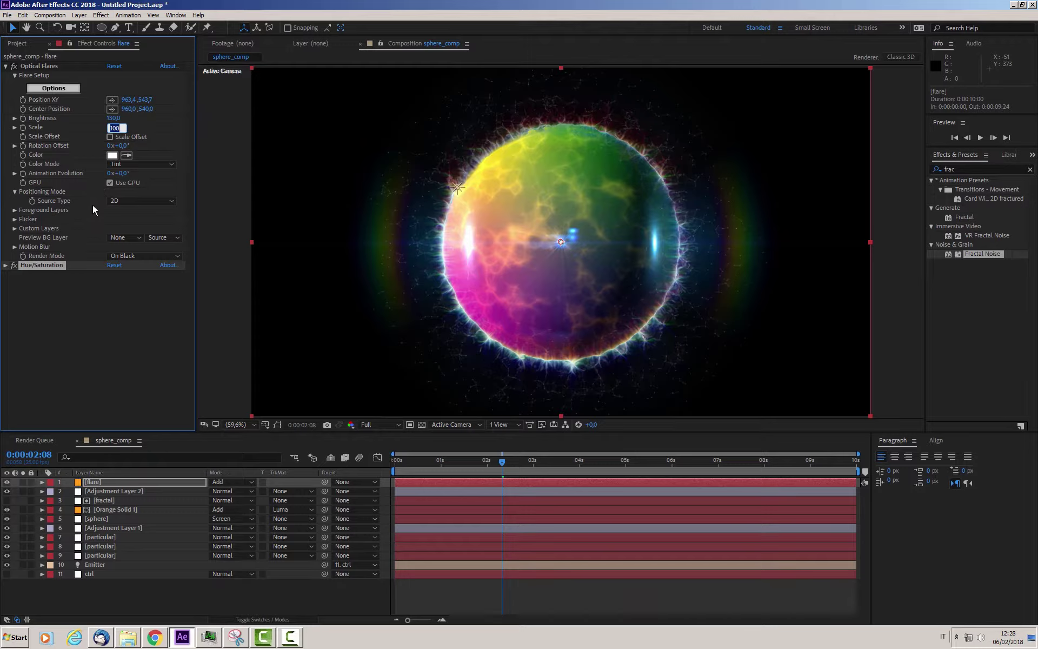
{"action": "type", "text": "6"}
{"action": "type", "text": "0"}
{"action": "key", "text": "Return"}
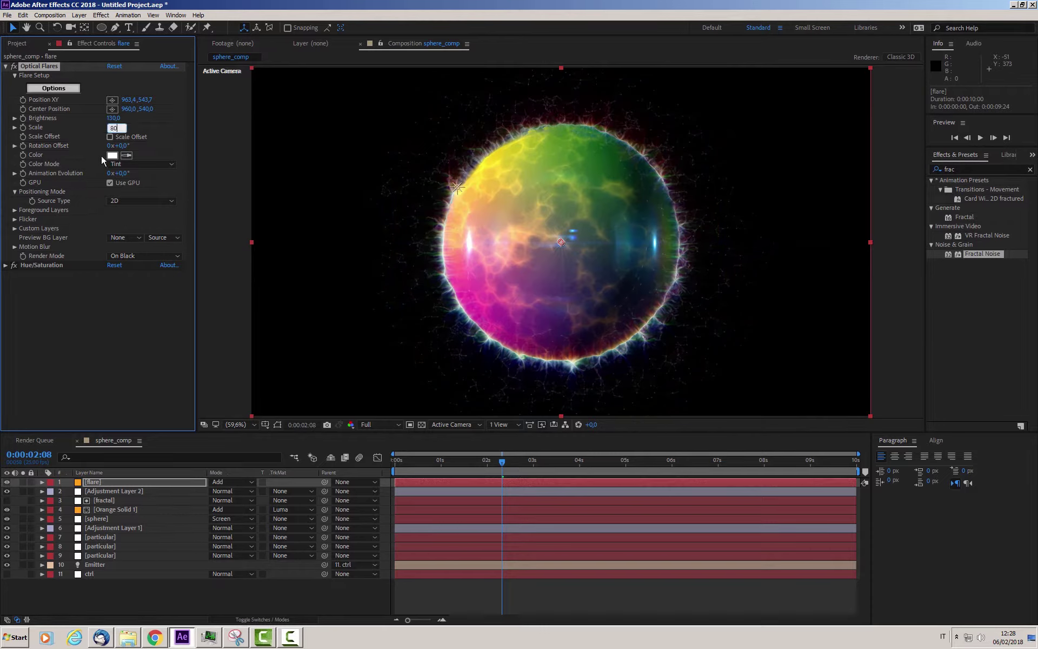
{"action": "key", "text": "Return"}
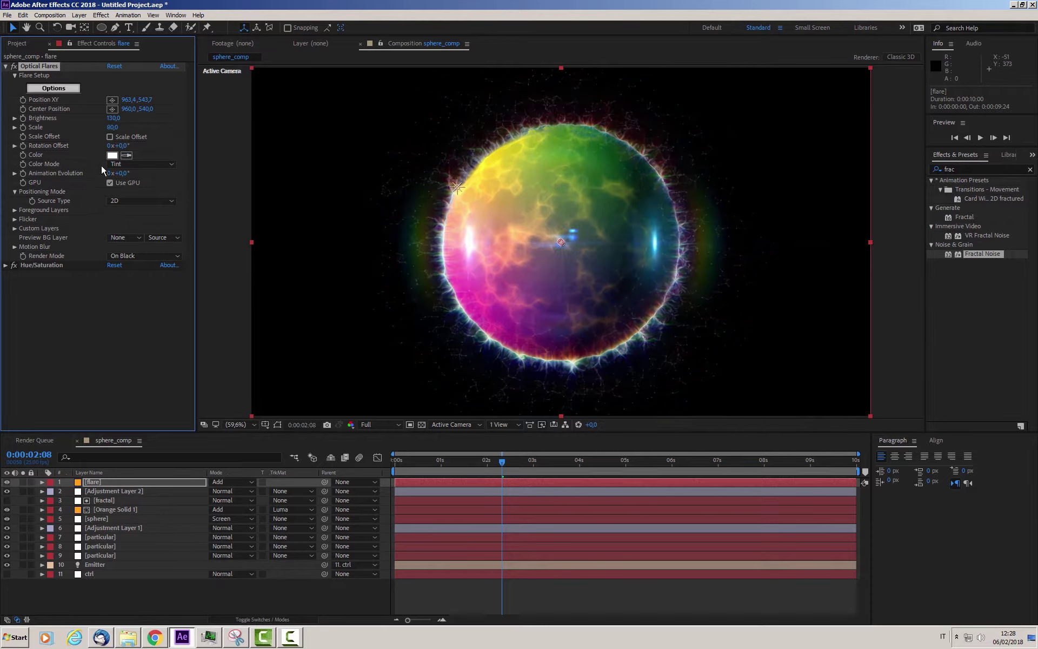
{"action": "left_click", "coordinate": [112, 128]}
{"action": "key", "text": "Return"}
{"action": "left_click", "coordinate": [97, 527]}
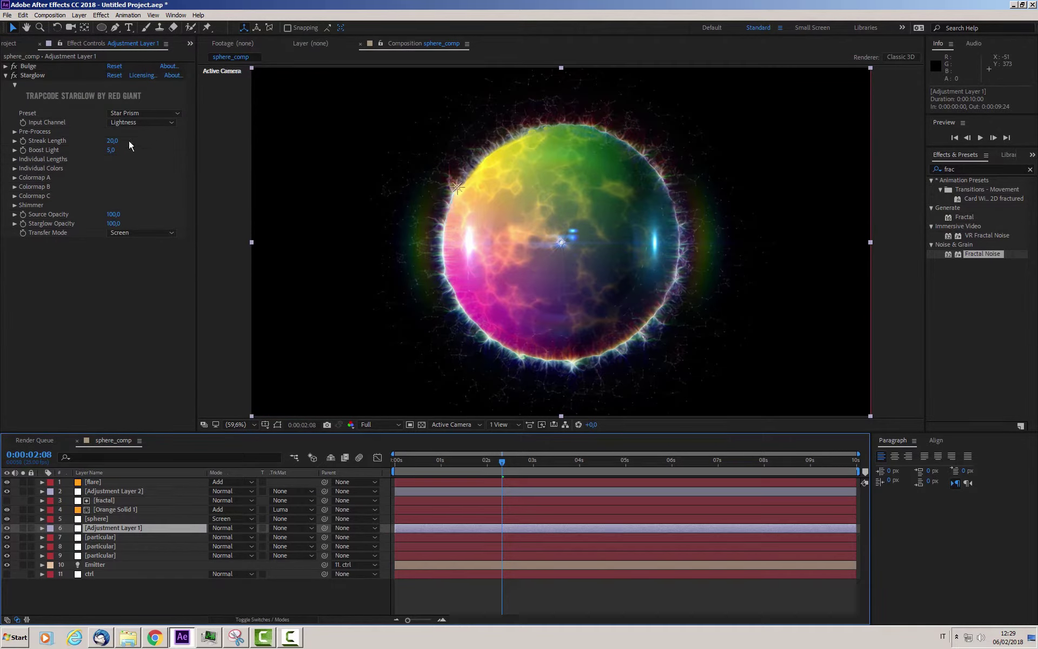
- Try Starglow Streak Length 40, revert it to 20, and set Boost Light to 10
{"action": "left_click", "coordinate": [112, 140]}
{"action": "type", "text": "40"}
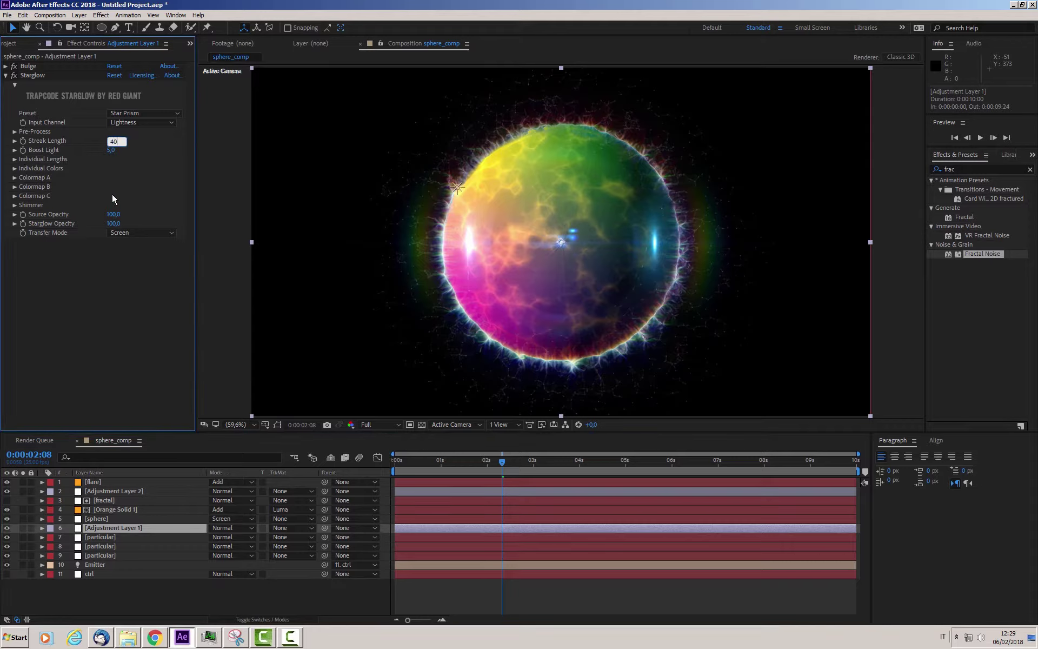
{"action": "key", "text": "Return"}
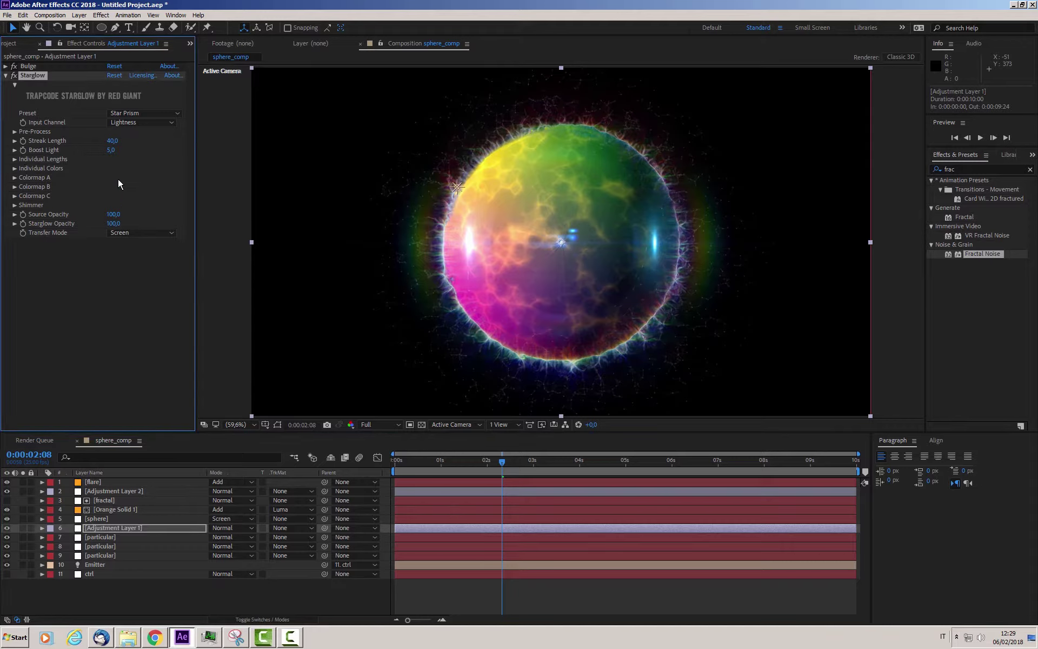
{"action": "key", "text": "ctrl+z"}
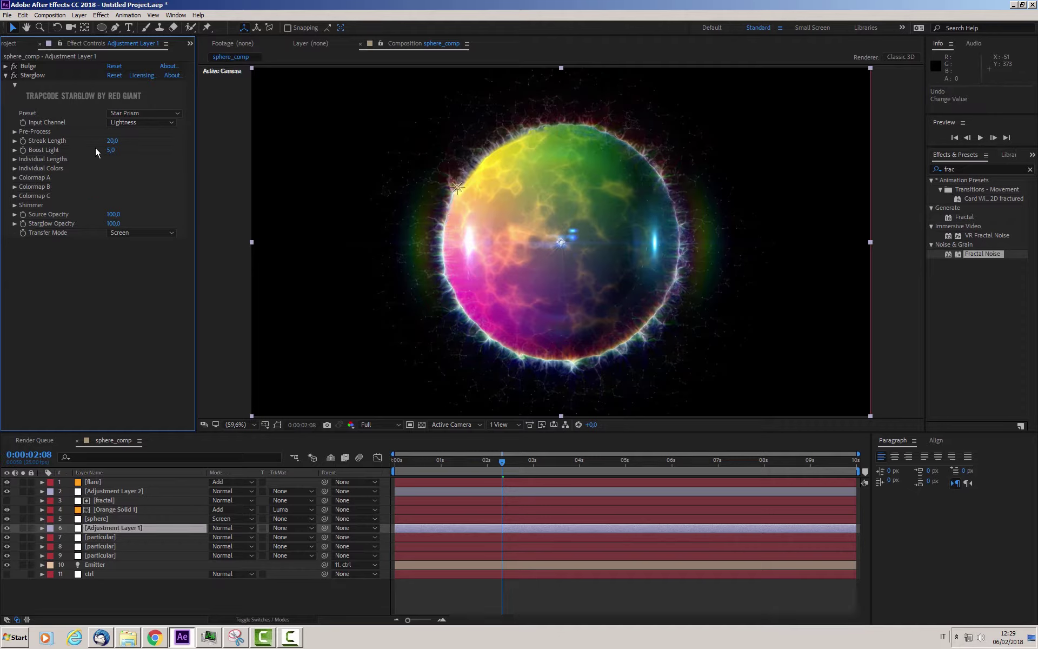
{"action": "left_click", "coordinate": [112, 150]}
{"action": "type", "text": "10"}
{"action": "key", "text": "Return"}
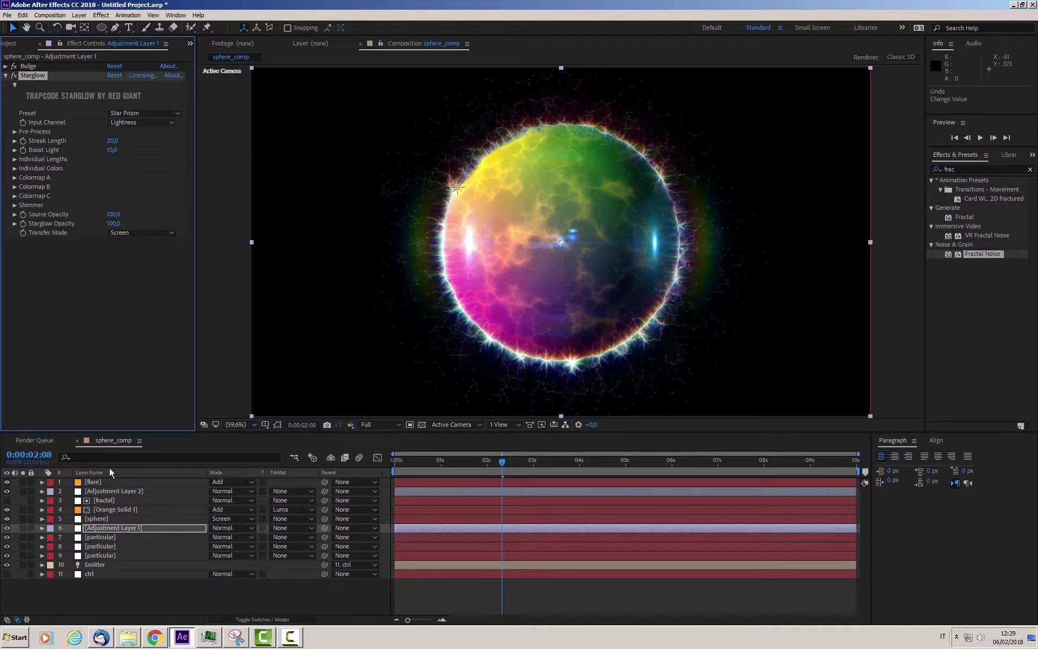
- Create a new adjustment layer and move it to the top of the stack
{"action": "right_click", "coordinate": [108, 590]}
{"action": "mouse_move", "coordinate": [130, 494]}
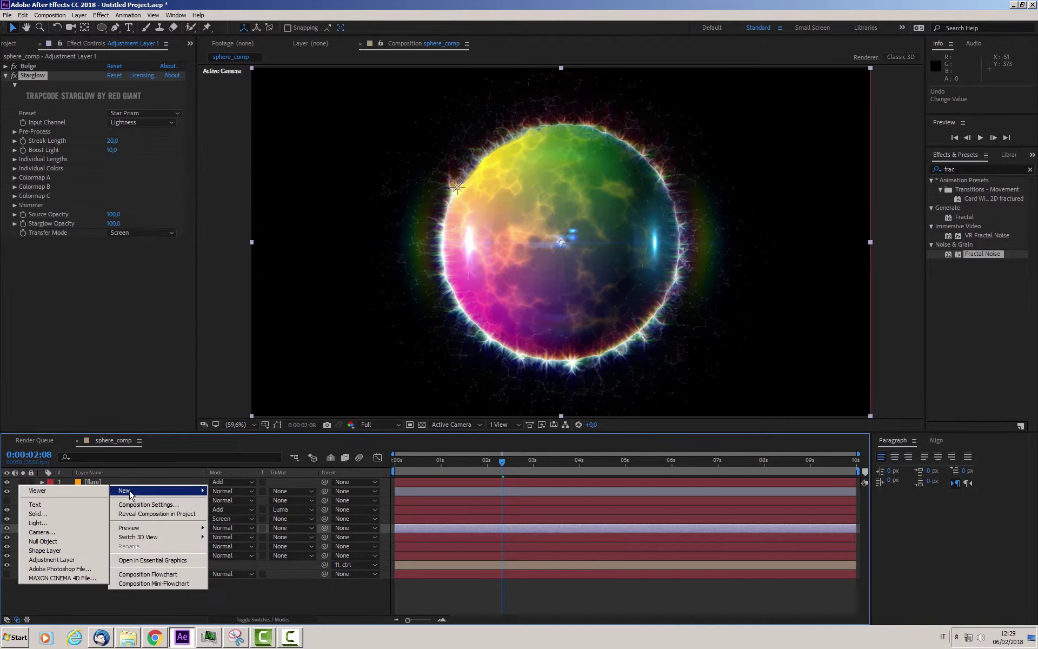
{"action": "left_click", "coordinate": [52, 560]}
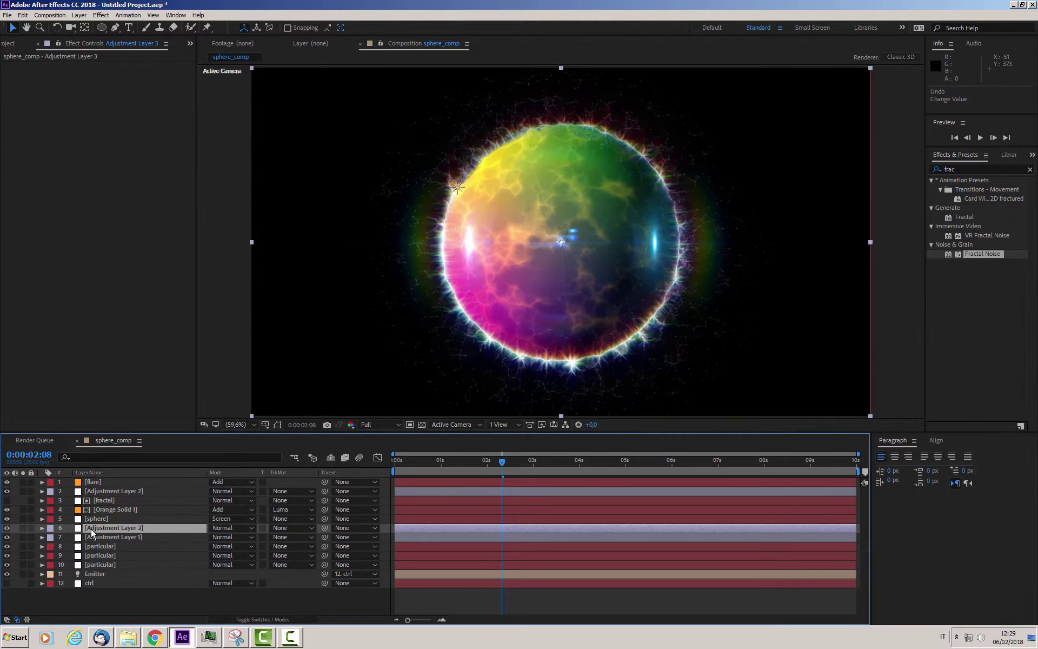
{"action": "left_click_drag", "start_coordinate": [91, 529], "coordinate": [95, 479]}
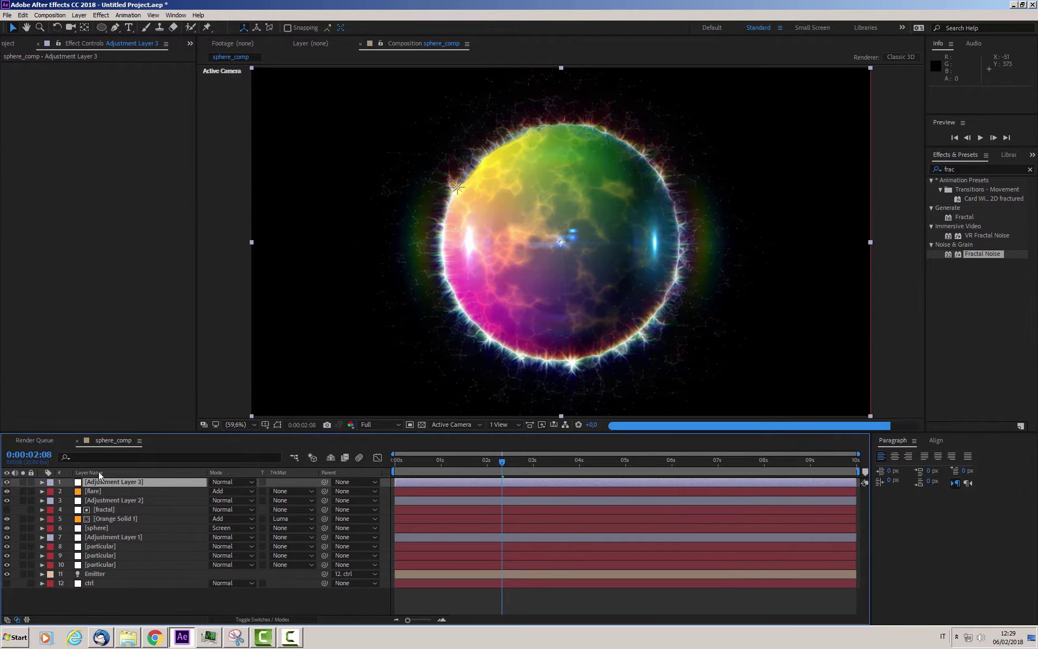
- Add Hue/Saturation to it with Master Saturation 17, then select all layers
{"action": "right_click", "coordinate": [112, 231]}
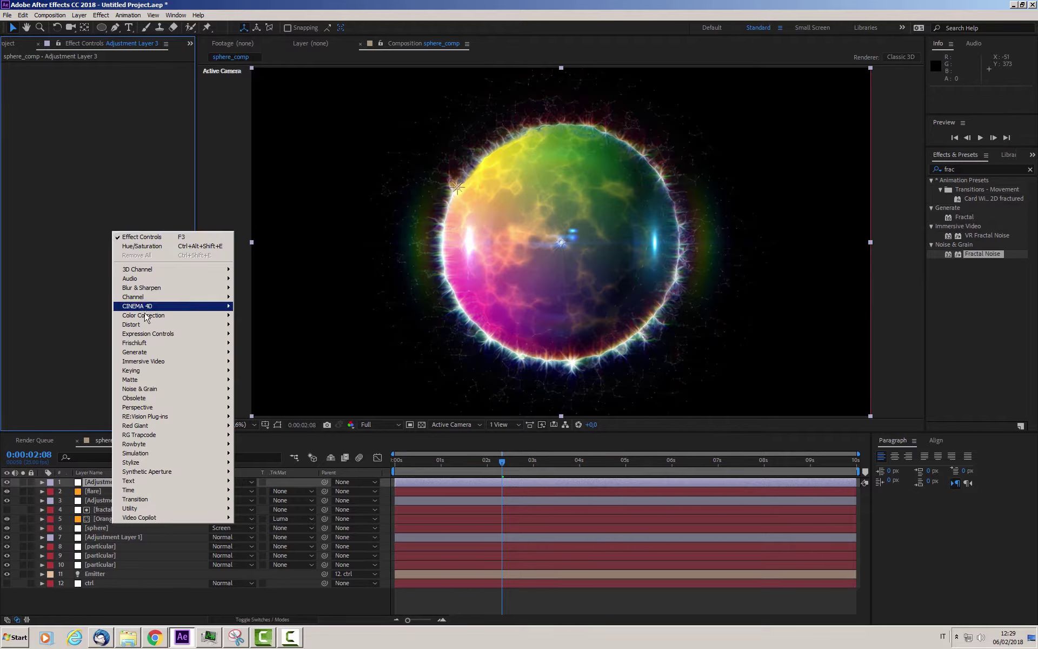
{"action": "mouse_move", "coordinate": [146, 316]}
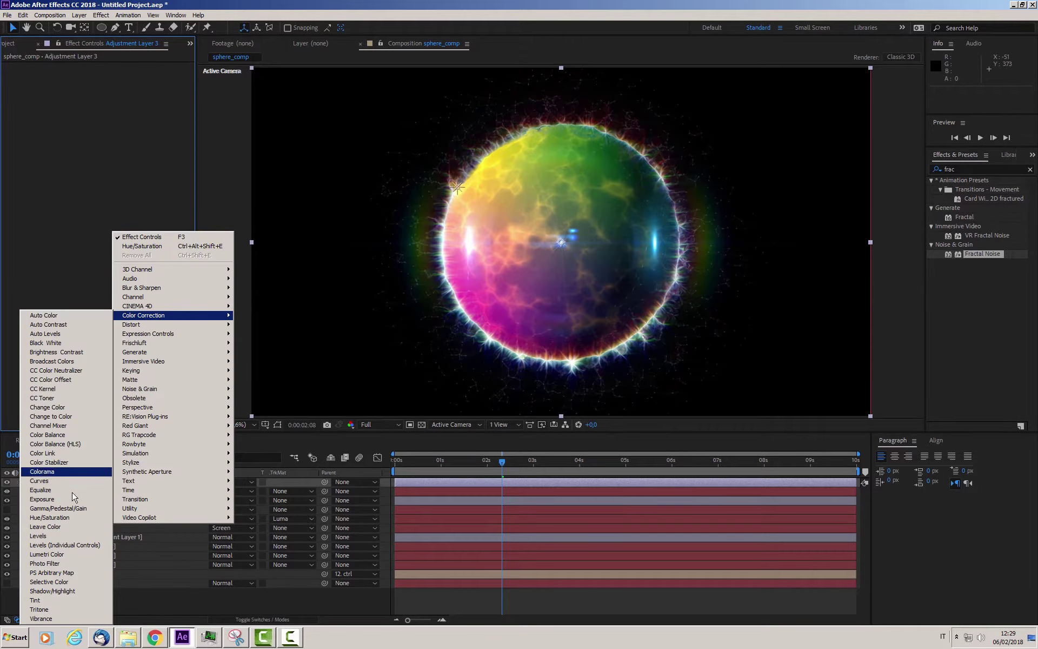
{"action": "left_click", "coordinate": [65, 517]}
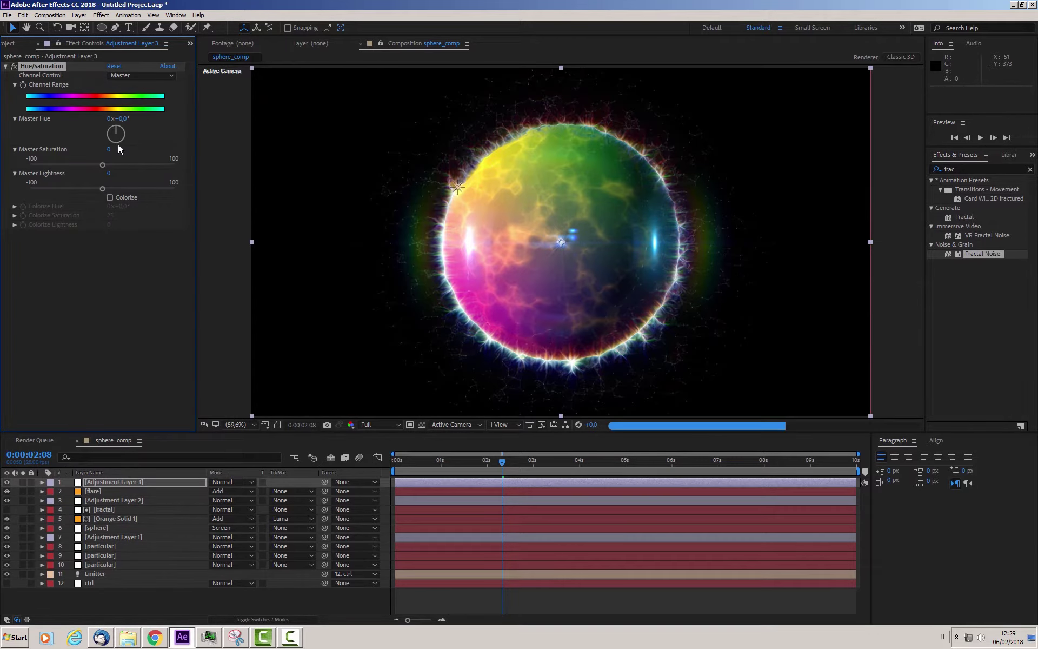
{"action": "left_click", "coordinate": [118, 164]}
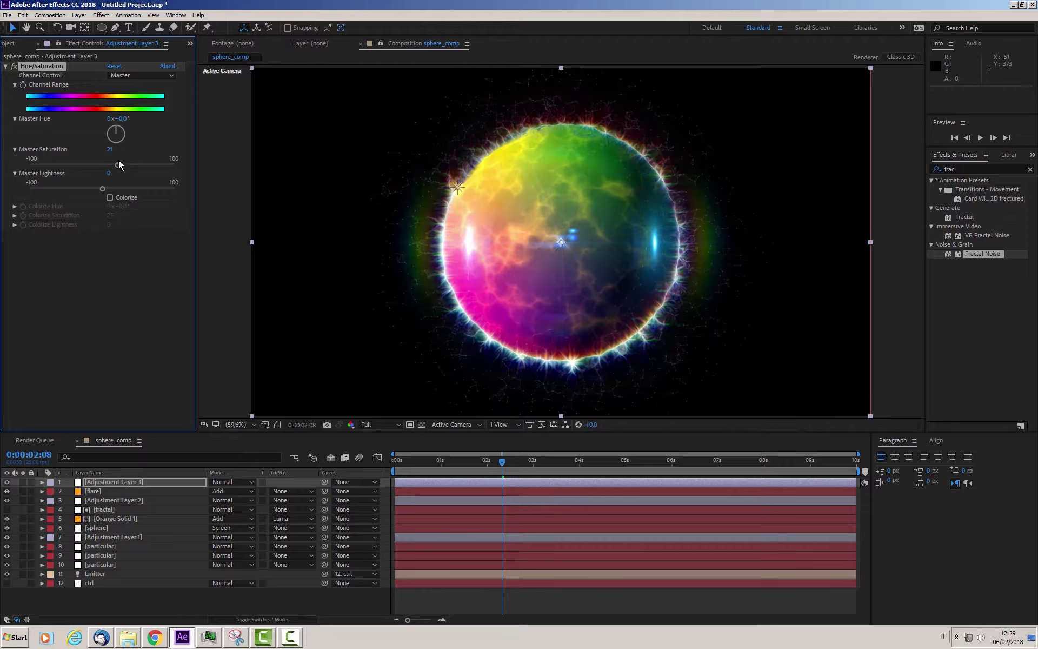
{"action": "left_click_drag", "start_coordinate": [118, 164], "coordinate": [114, 171]}
{"action": "key", "text": "ctrl+a"}
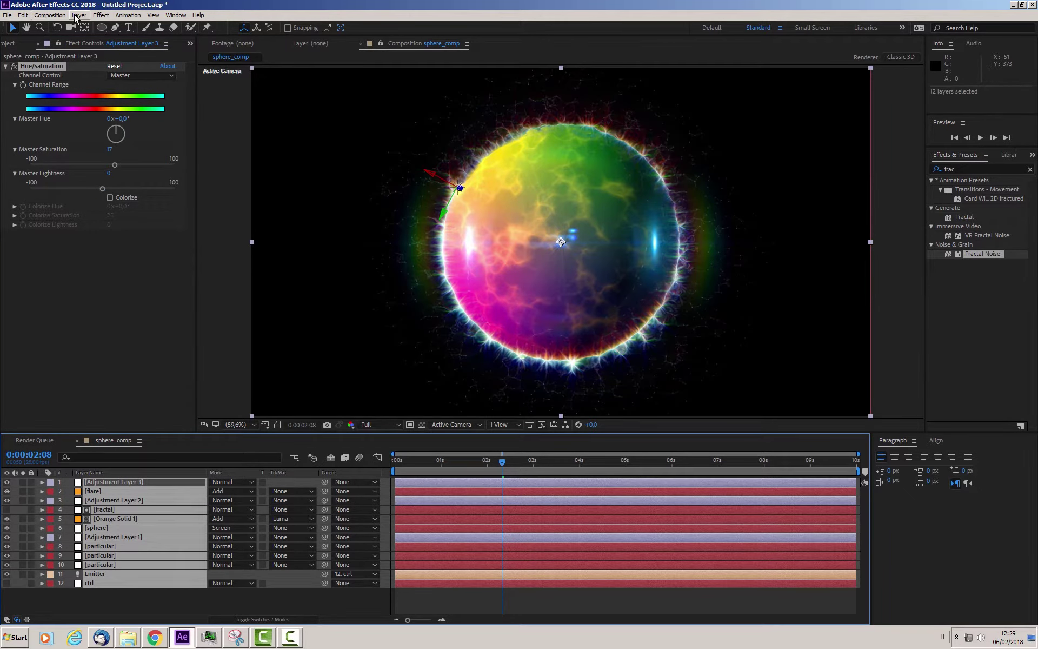
- Pre-compose the selected layers into a composition named 'sphere'
{"action": "left_click", "coordinate": [78, 16]}
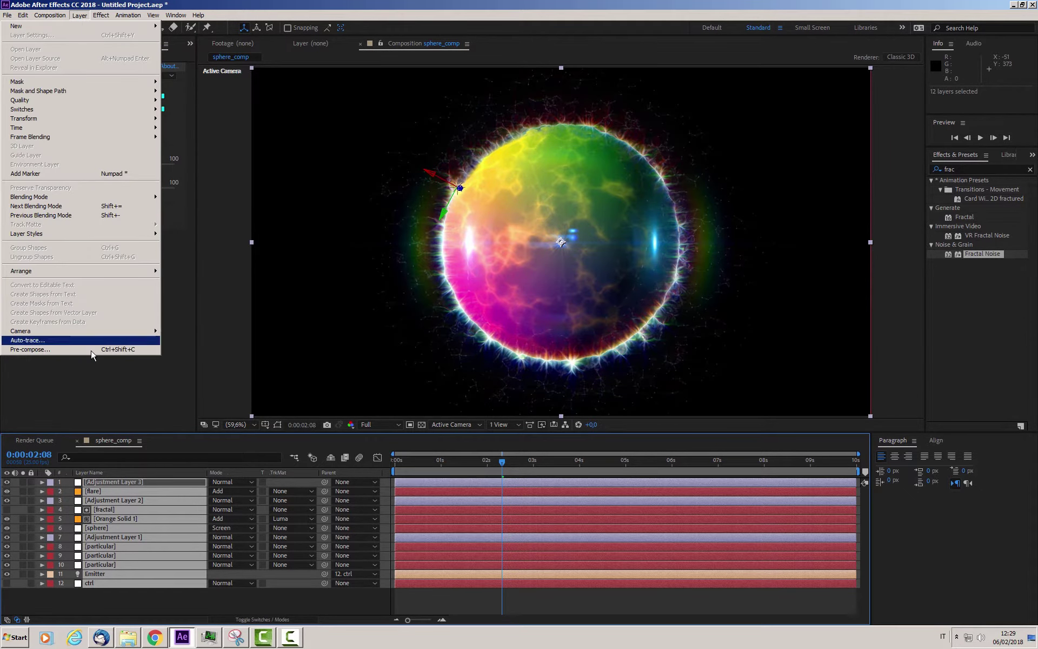
{"action": "left_click", "coordinate": [59, 349]}
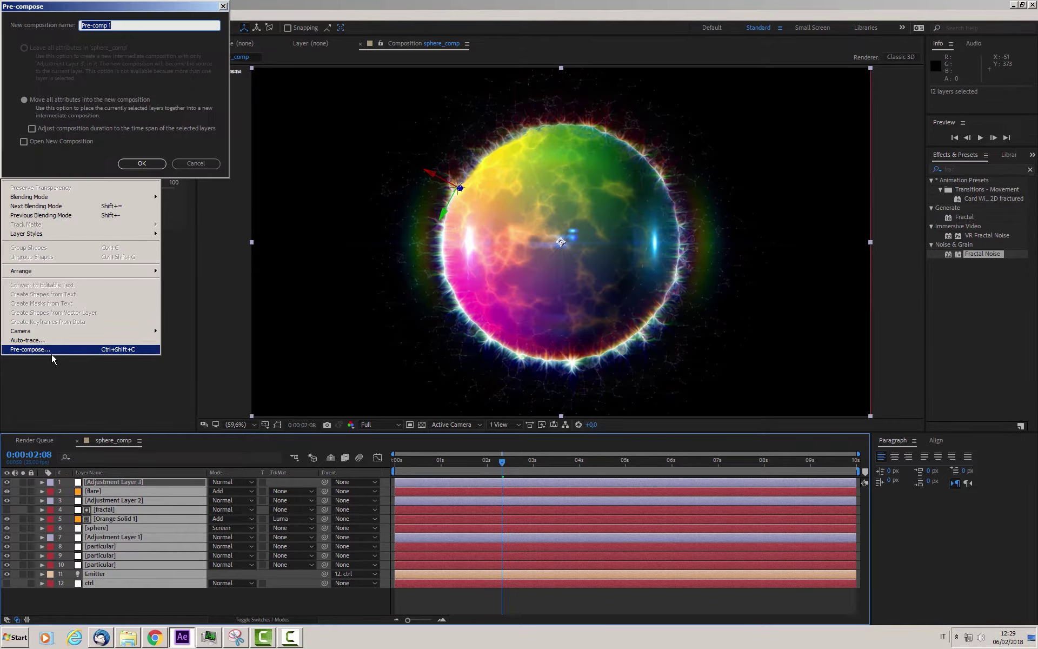
{"action": "type", "text": "sphere"}
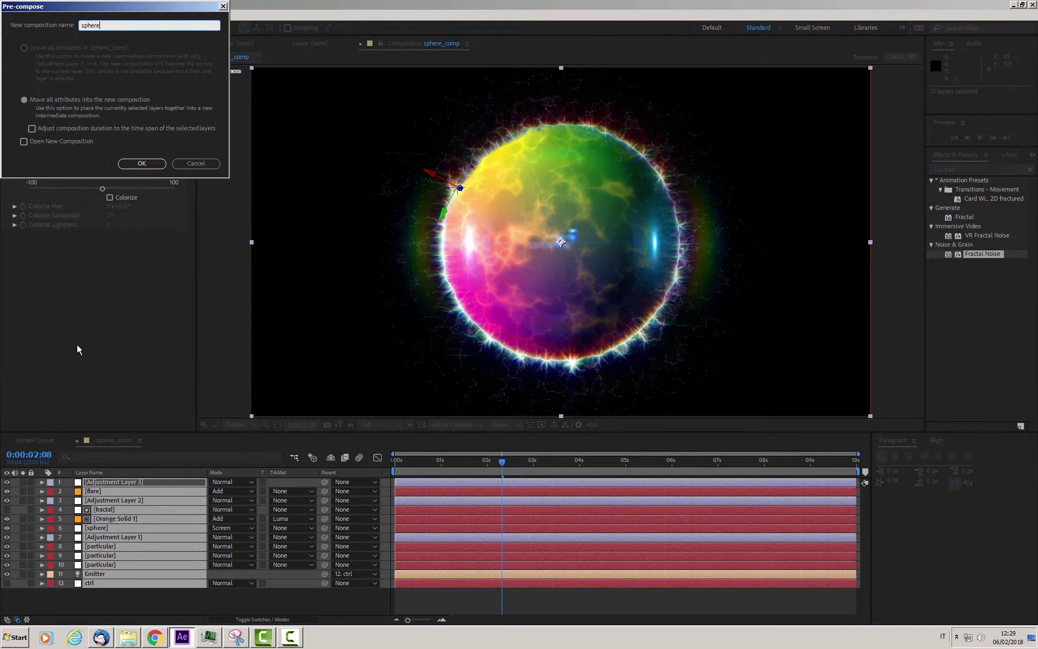
{"action": "key", "text": "Return"}
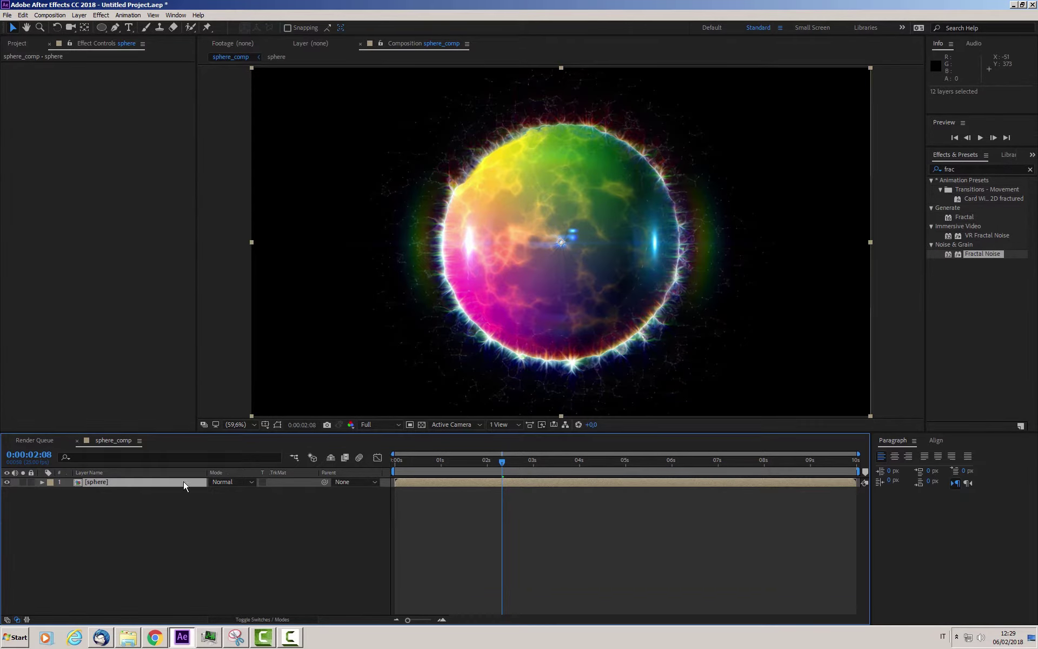
- Scale the sphere precomp layer to 80% and open its composition
{"action": "left_click", "coordinate": [144, 484]}
{"action": "key", "text": "s"}
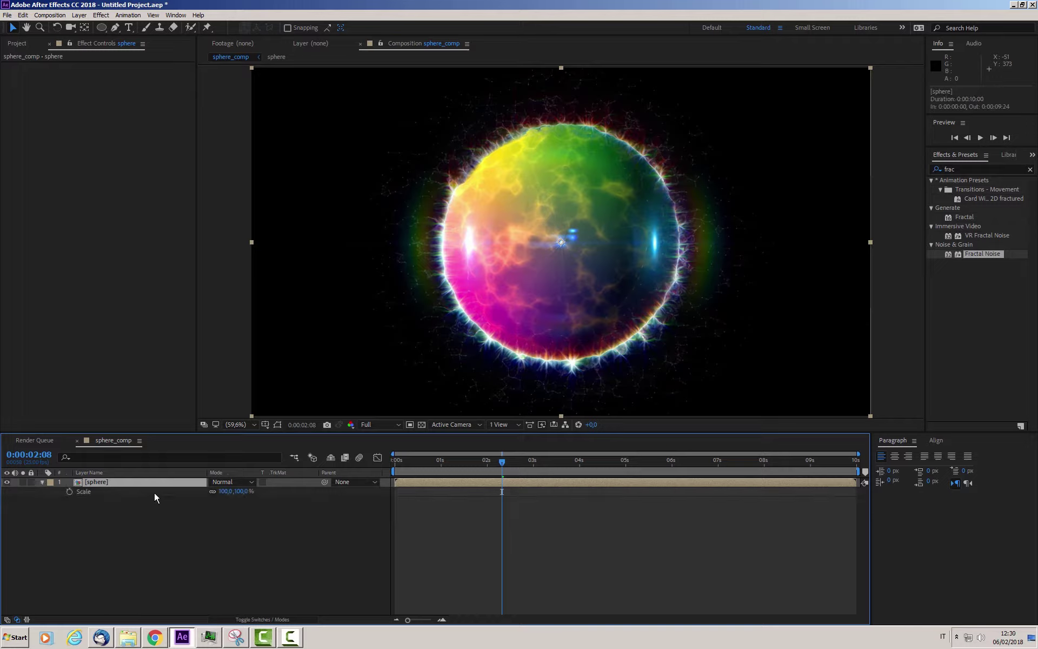
{"action": "left_click", "coordinate": [225, 492]}
{"action": "type", "text": "80"}
{"action": "key", "text": "Return"}
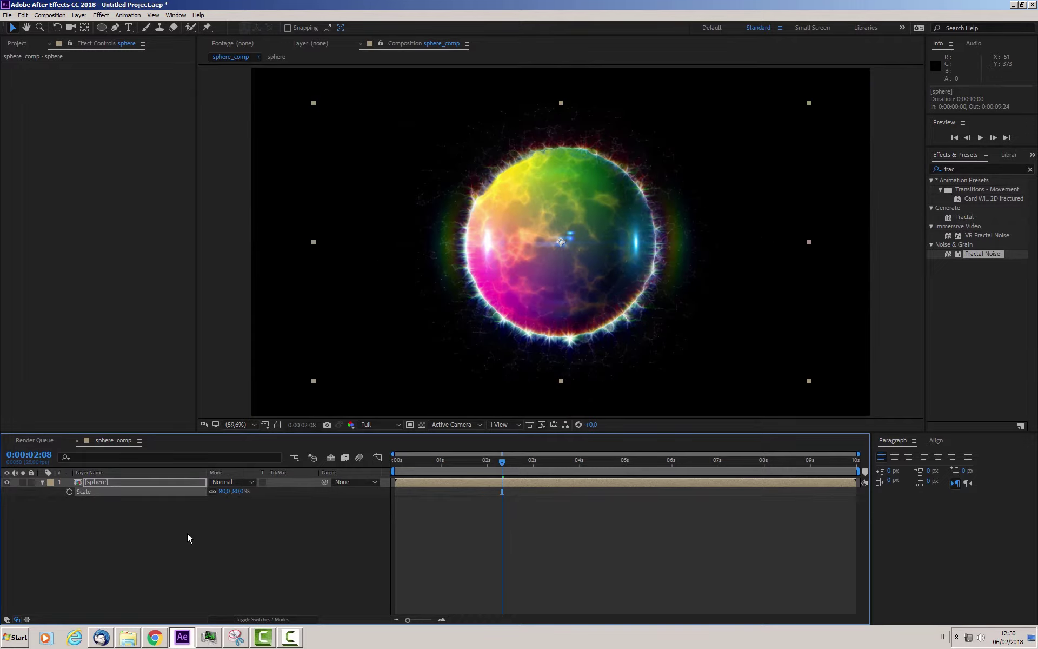
{"action": "left_click", "coordinate": [87, 541]}
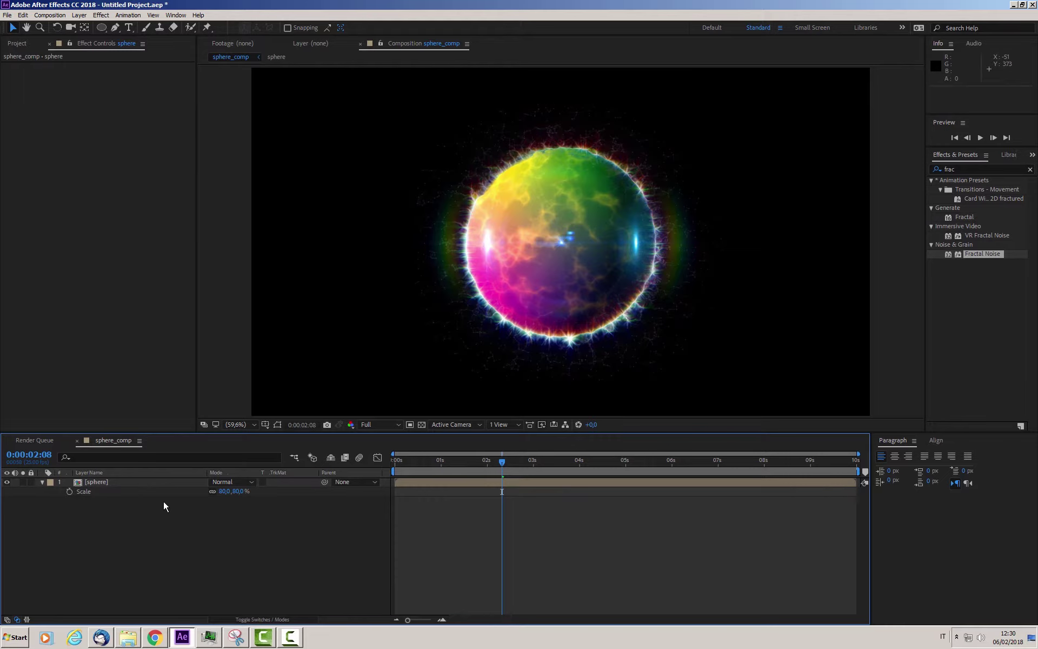
{"action": "double_click", "coordinate": [98, 485]}
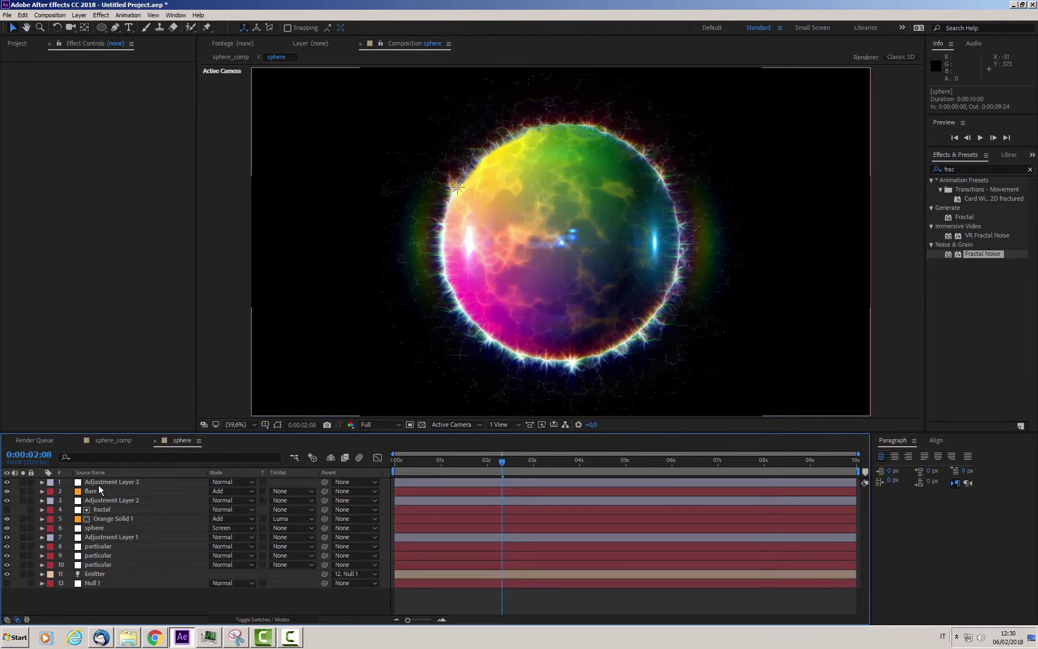
- Set the flare layer's Optical Flares Brightness from 130 to 80 and return to sphere_comp
{"action": "left_click", "coordinate": [93, 491]}
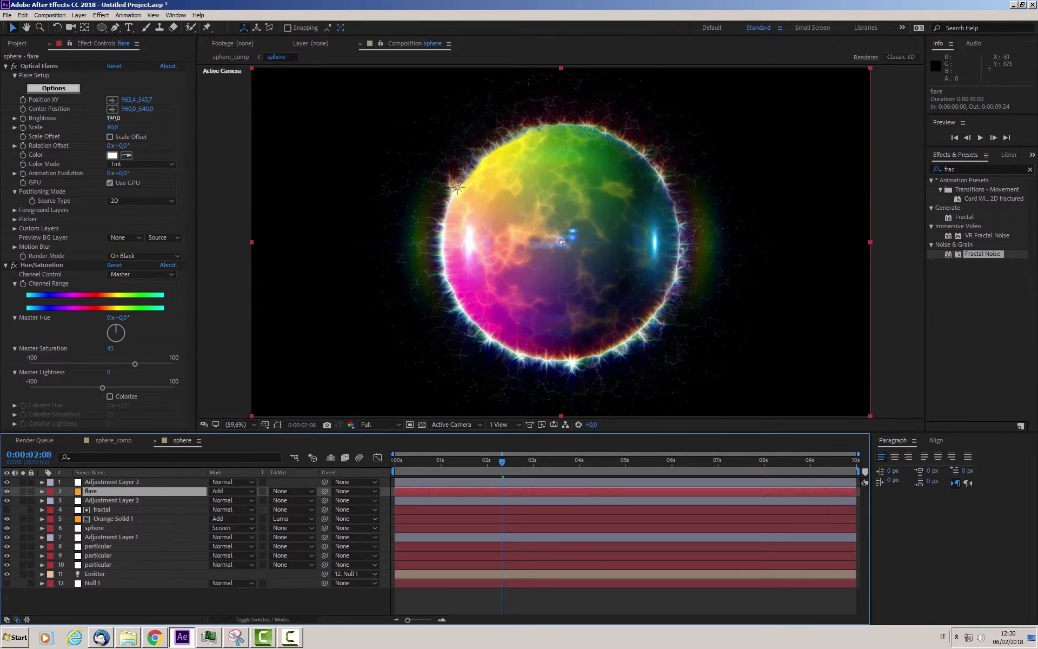
{"action": "left_click", "coordinate": [113, 119]}
{"action": "type", "text": "80"}
{"action": "key", "text": "Return"}
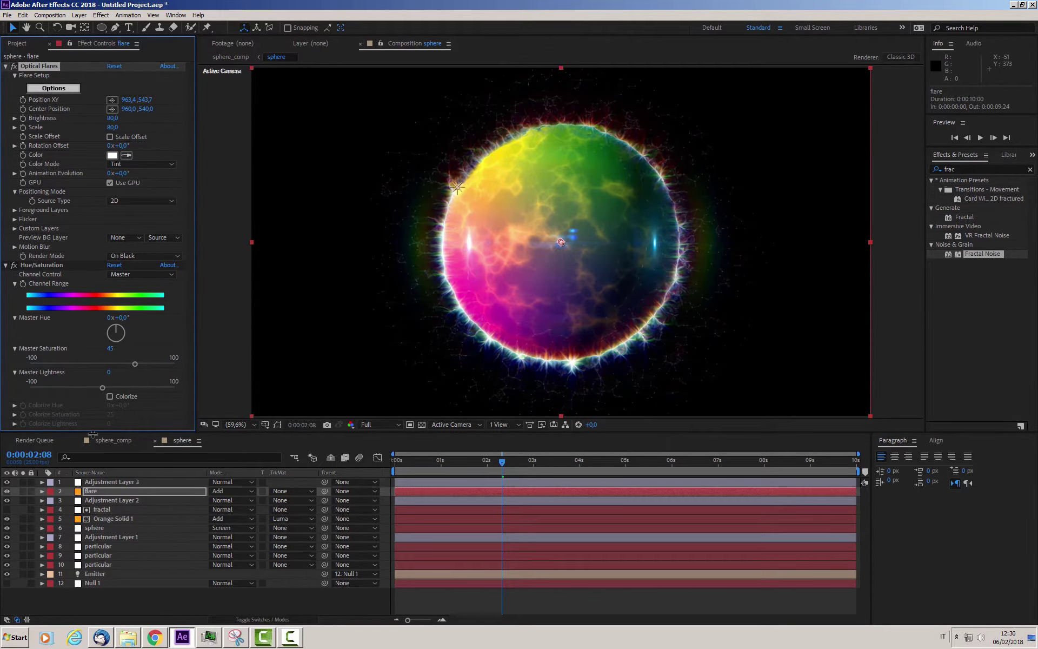
{"action": "left_click", "coordinate": [111, 440]}
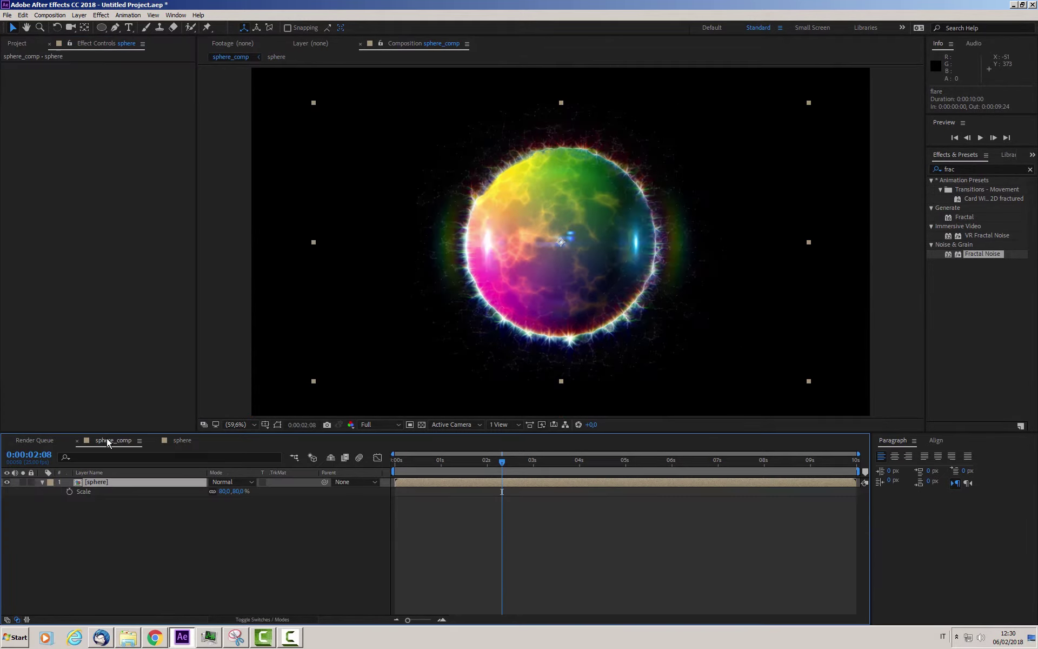
- Duplicate the sphere layer and set the top copy's blending mode to Add
{"action": "left_click", "coordinate": [202, 549]}
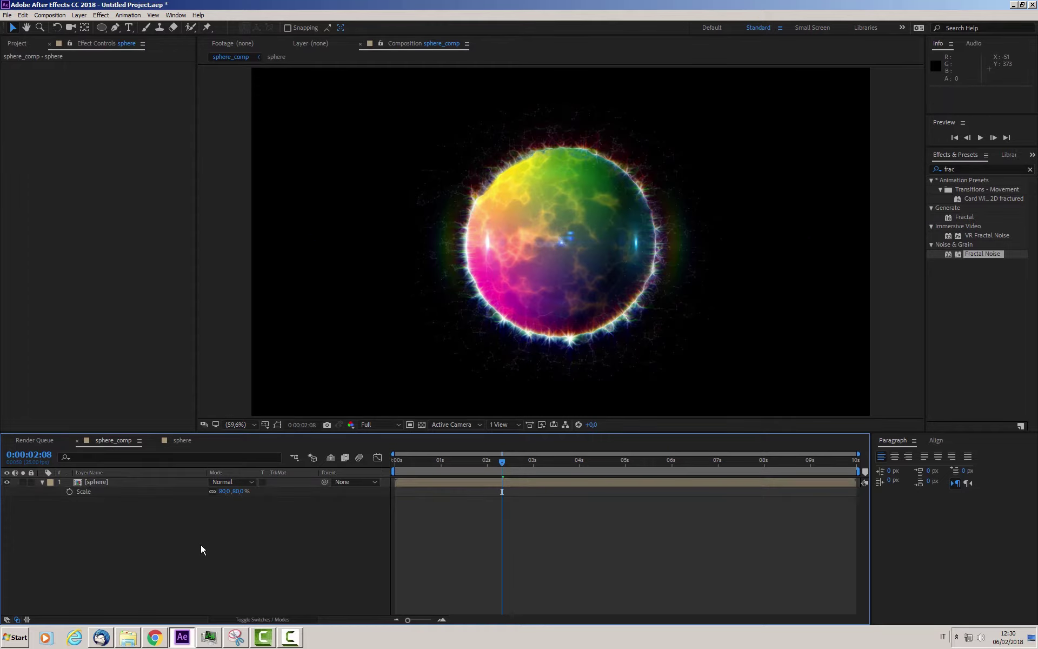
{"action": "left_click", "coordinate": [96, 481]}
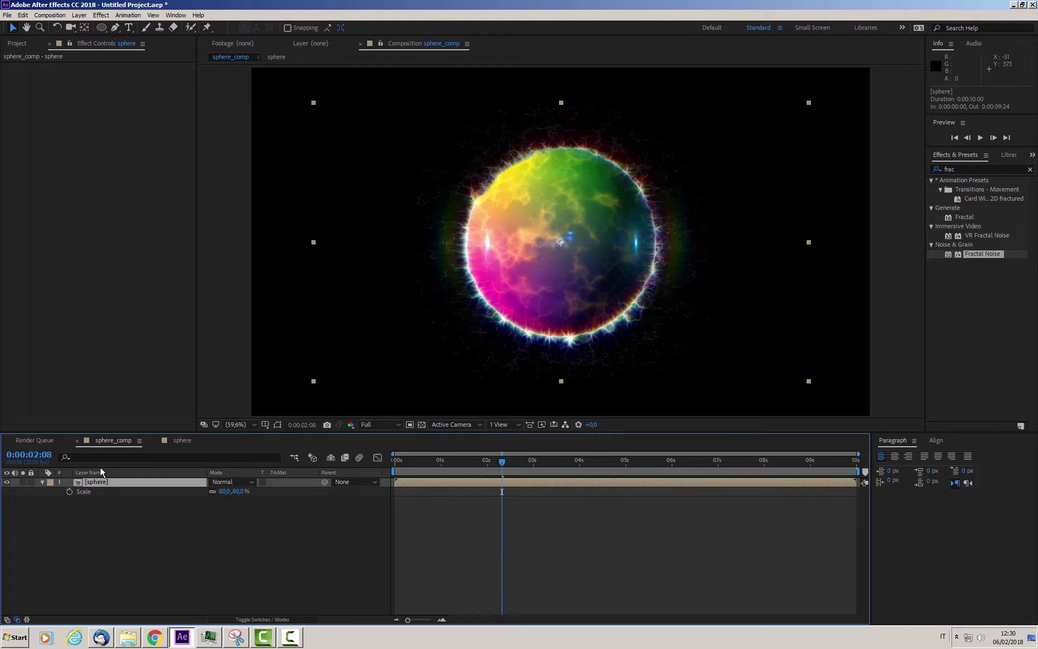
{"action": "key", "text": "ctrl+d"}
{"action": "left_click", "coordinate": [292, 491]}
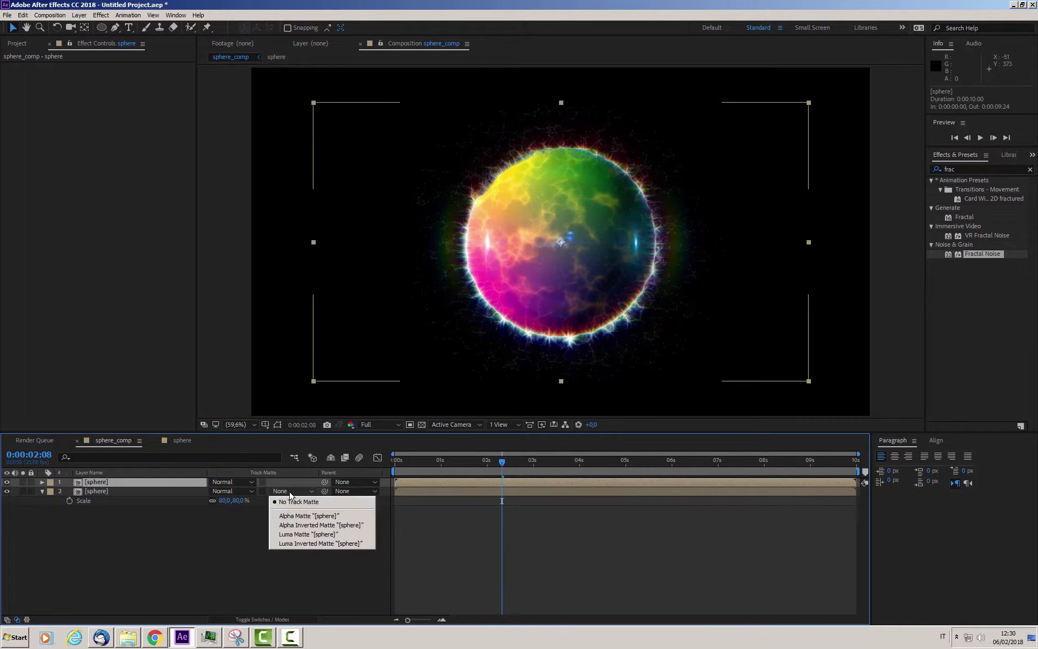
{"action": "left_click", "coordinate": [232, 481]}
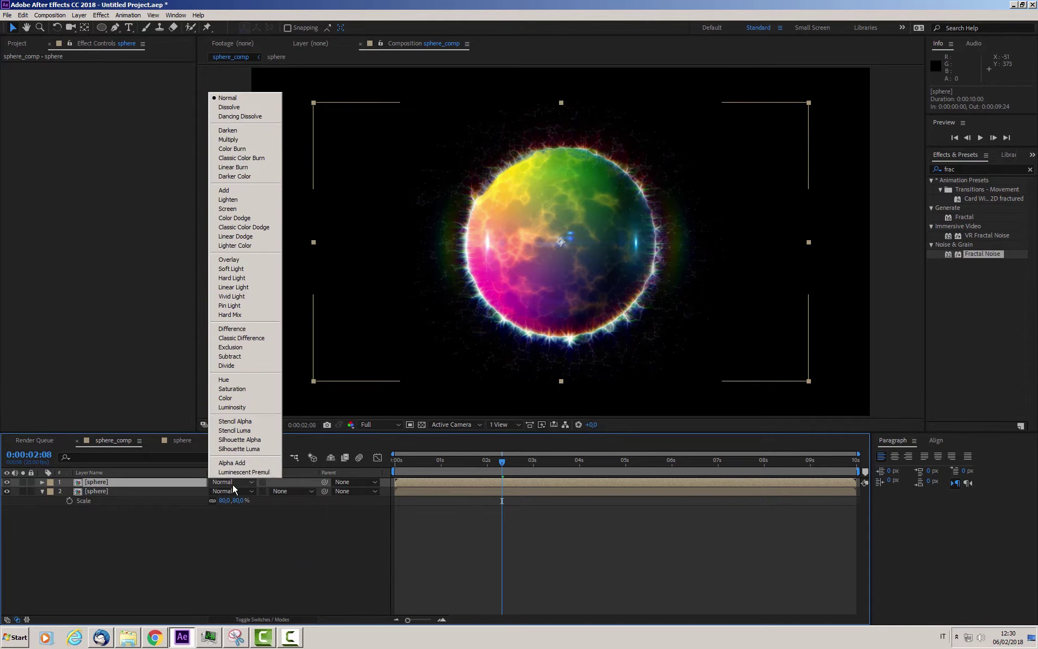
{"action": "left_click", "coordinate": [232, 194]}
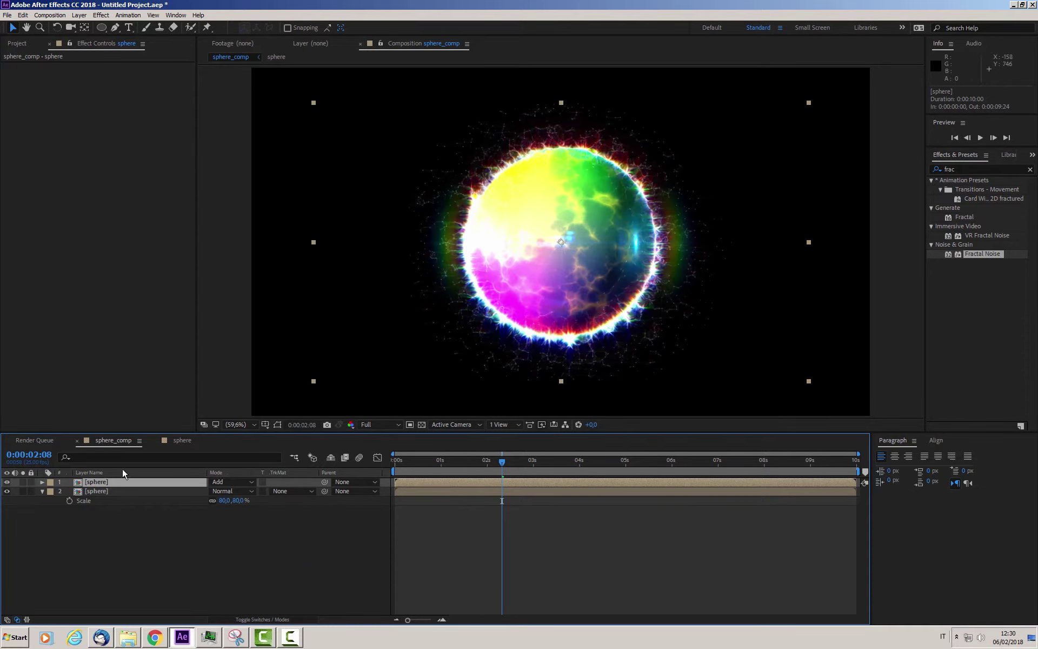
{"action": "left_click", "coordinate": [100, 489]}
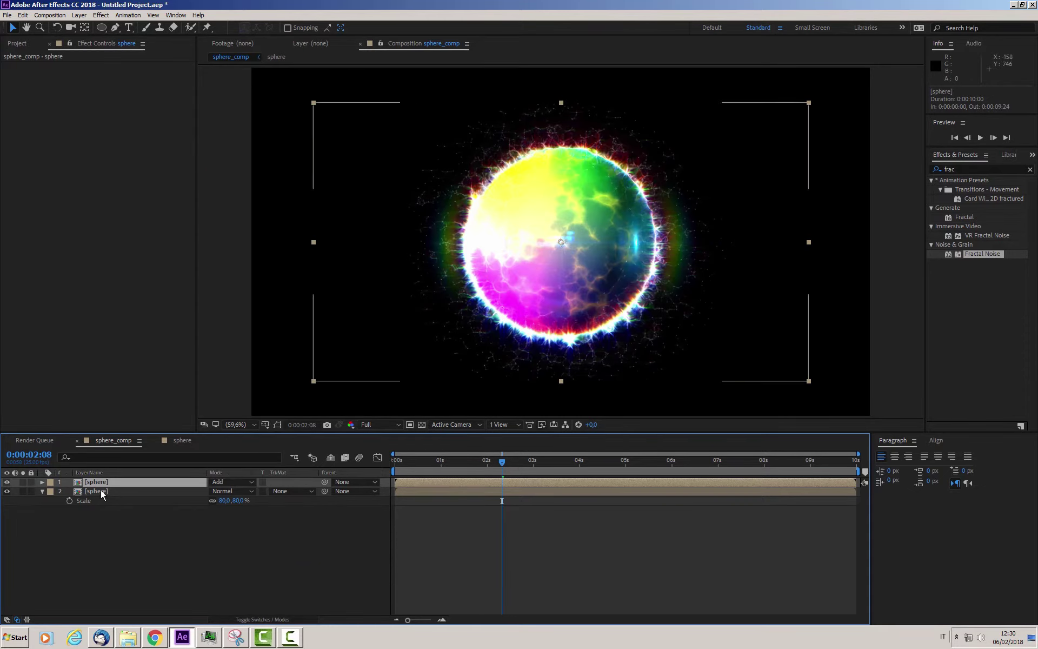
{"action": "left_click", "coordinate": [295, 618]}
- Make the lower sphere copy 3D, tilt it flat, and move it below the sphere
{"action": "left_click", "coordinate": [269, 491]}
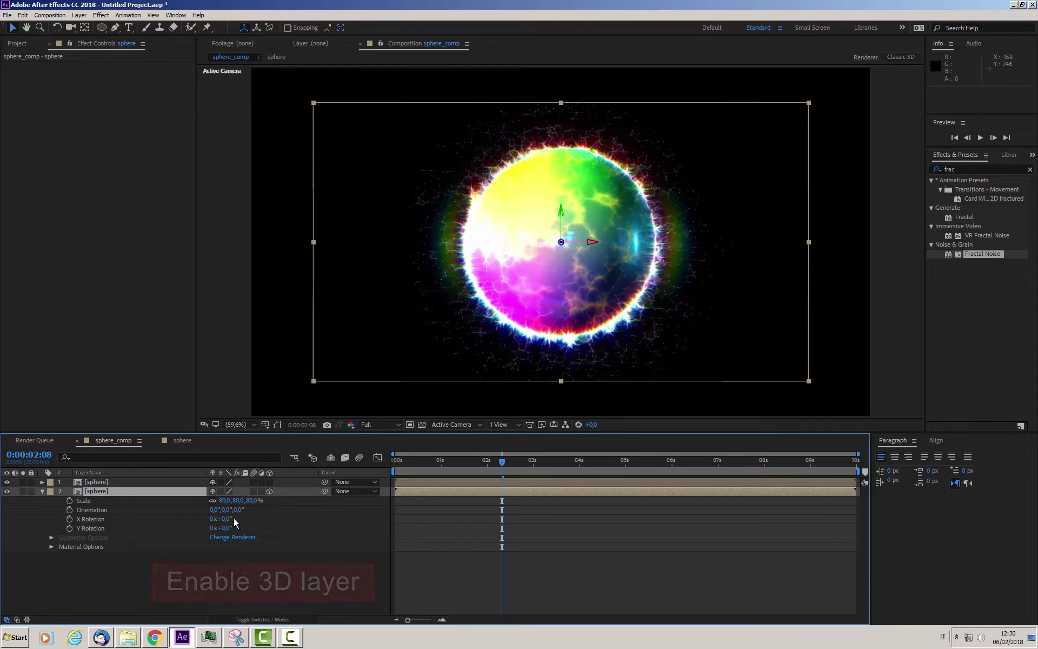
{"action": "left_click_drag", "start_coordinate": [226, 520], "coordinate": [189, 525]}
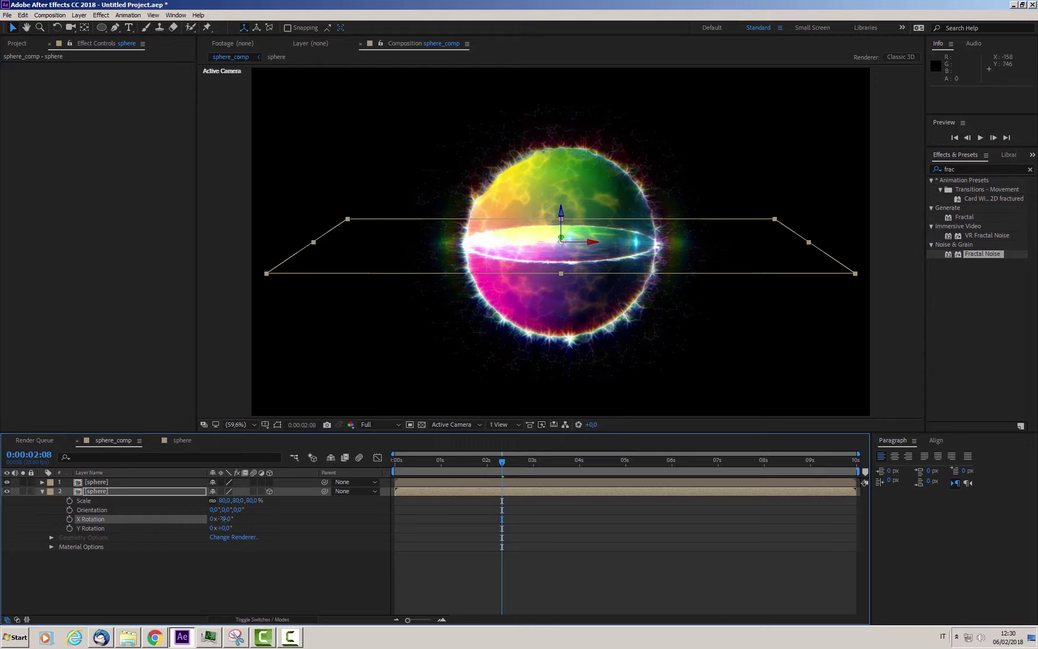
{"action": "left_click_drag", "start_coordinate": [224, 519], "coordinate": [224, 519]}
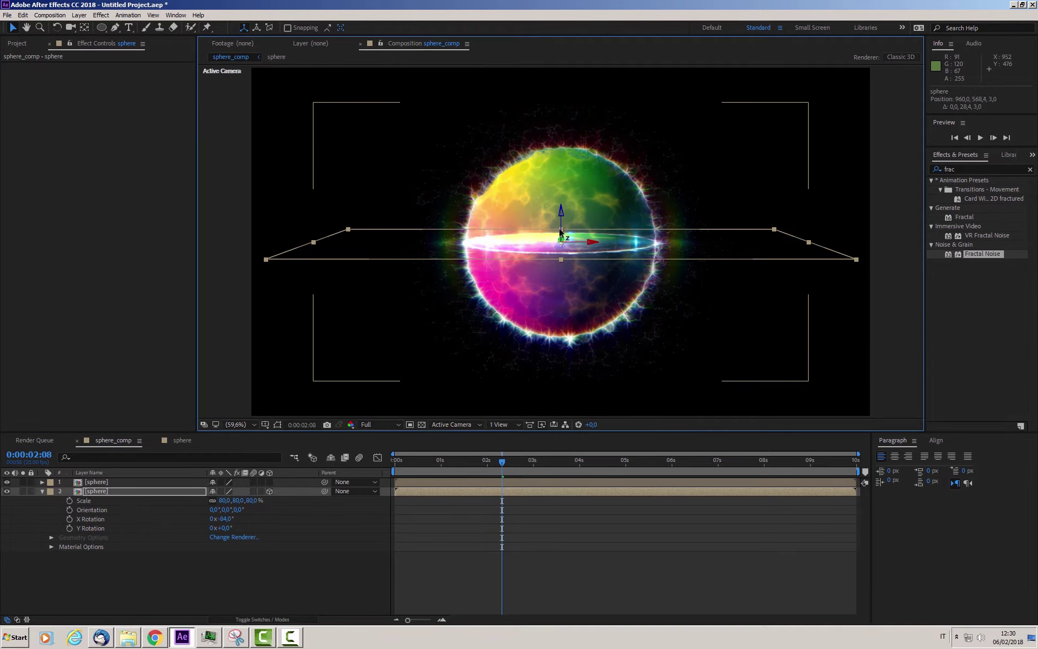
{"action": "left_click_drag", "start_coordinate": [562, 219], "coordinate": [567, 329]}
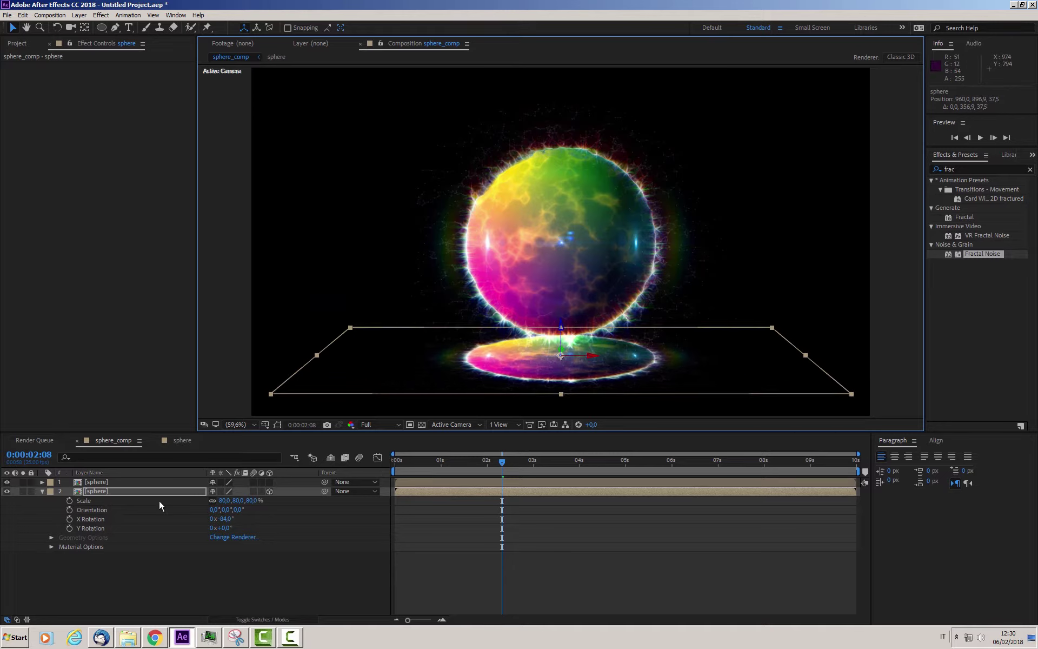
- Scale the flat copy to 69% and set its X Rotation to -90°
{"action": "left_click", "coordinate": [99, 497]}
{"action": "left_click_drag", "start_coordinate": [224, 500], "coordinate": [216, 500]}
{"action": "left_click", "coordinate": [193, 560]}
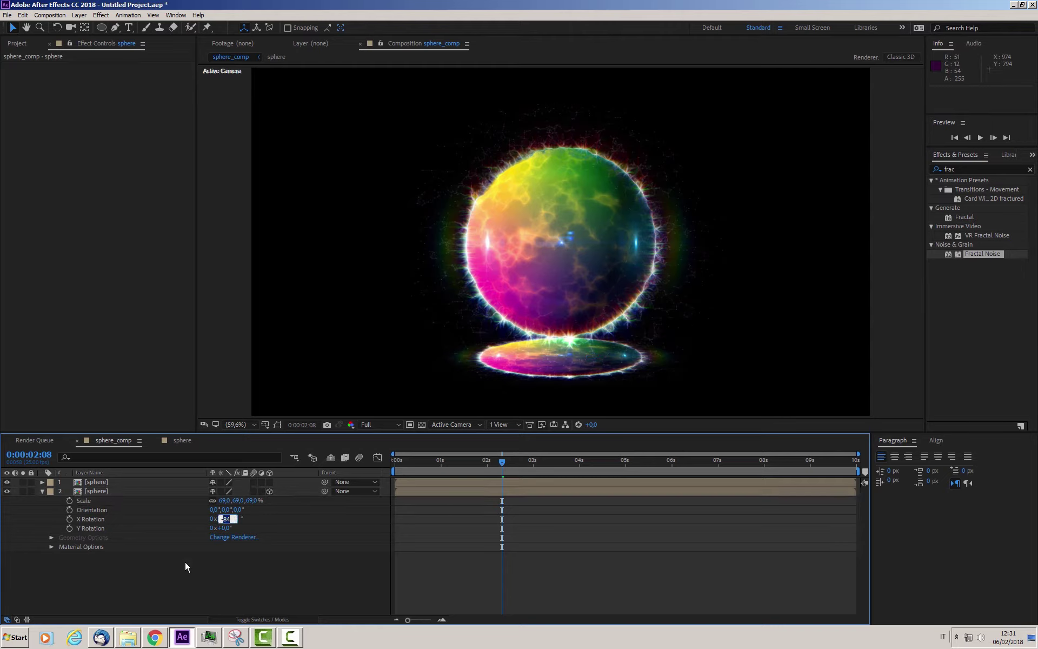
{"action": "type", "text": "-90"}
{"action": "key", "text": "Return"}
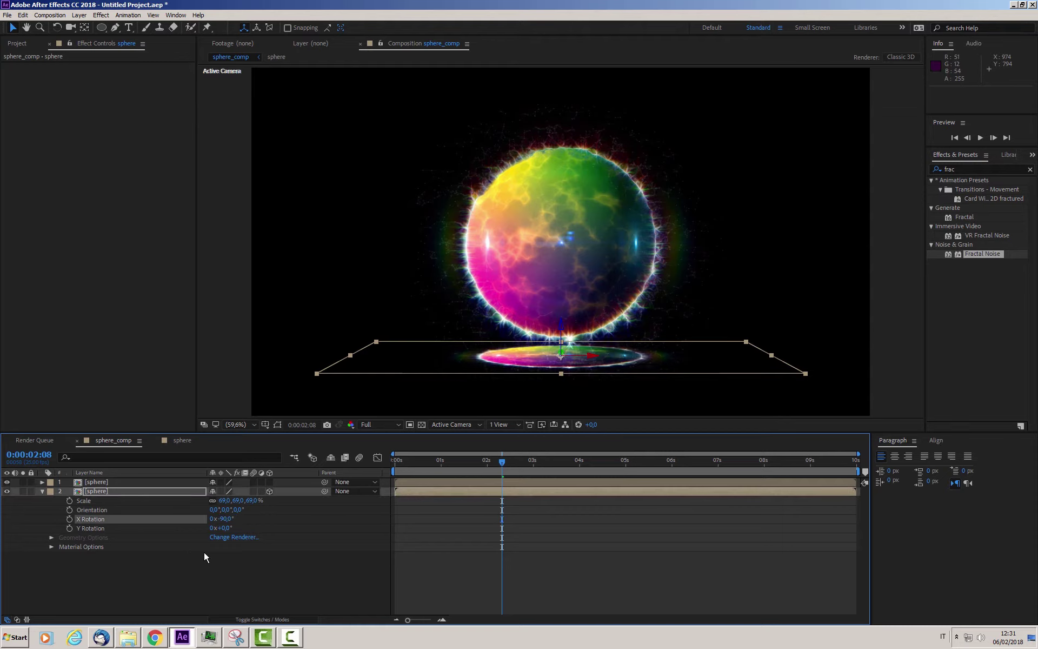
{"action": "left_click", "coordinate": [189, 560]}
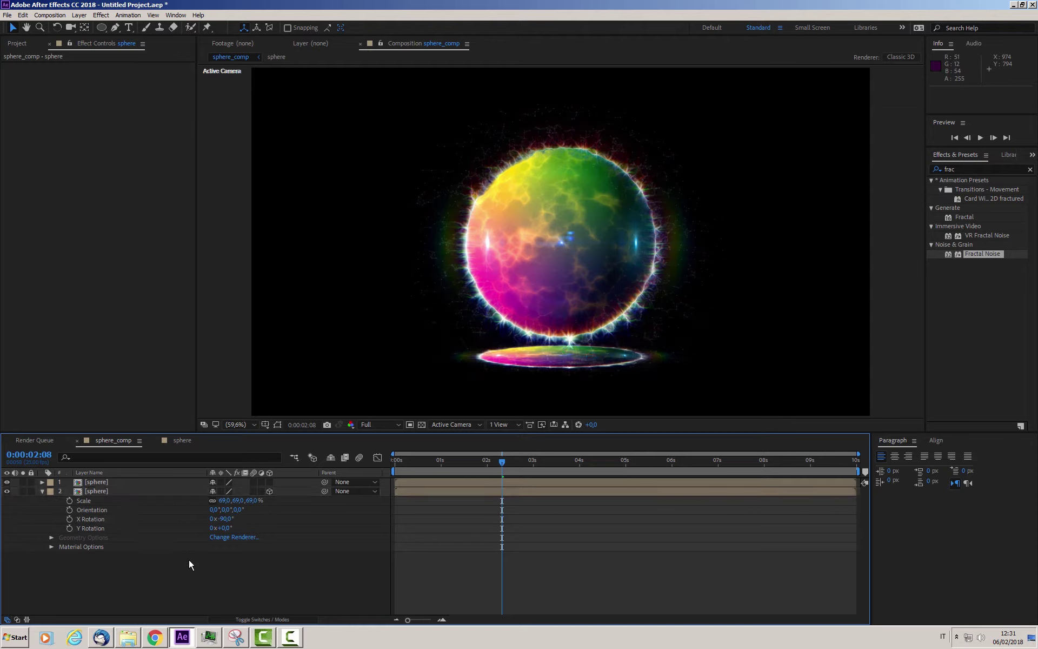
{"action": "left_click", "coordinate": [93, 489]}
- Add Radial Blur to the disc with Type Zoom and Amount 114
{"action": "right_click", "coordinate": [80, 228]}
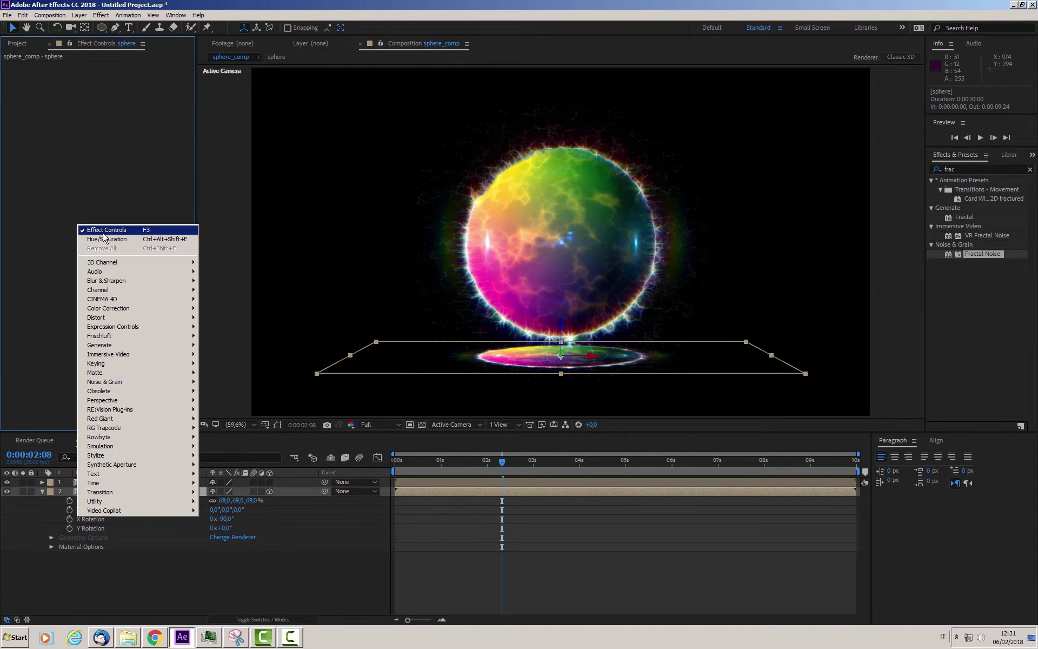
{"action": "mouse_move", "coordinate": [127, 283]}
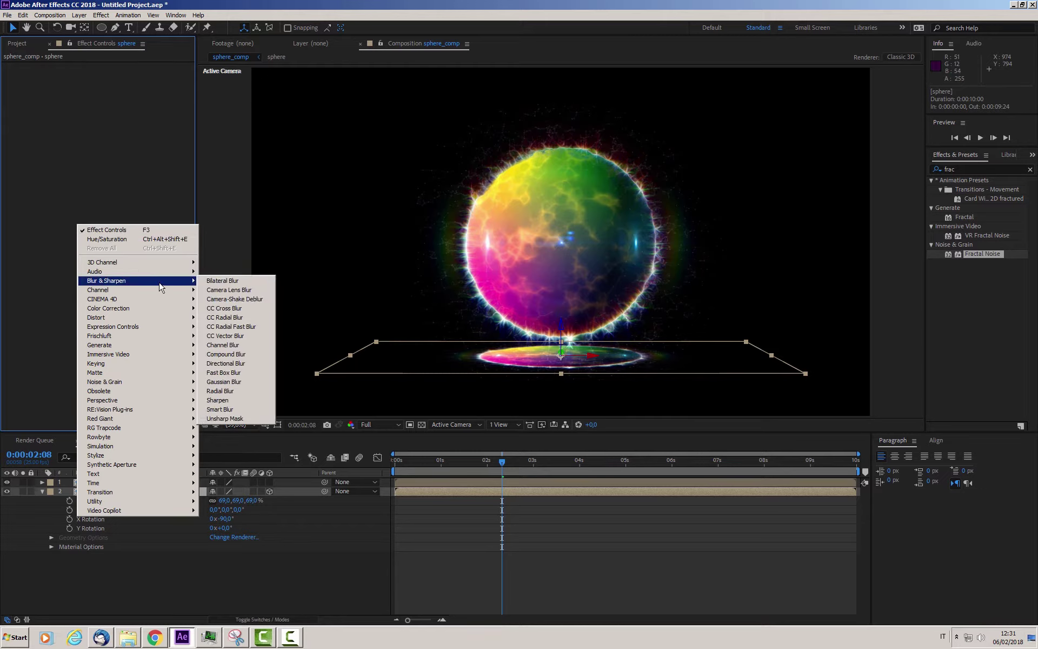
{"action": "left_click", "coordinate": [232, 397]}
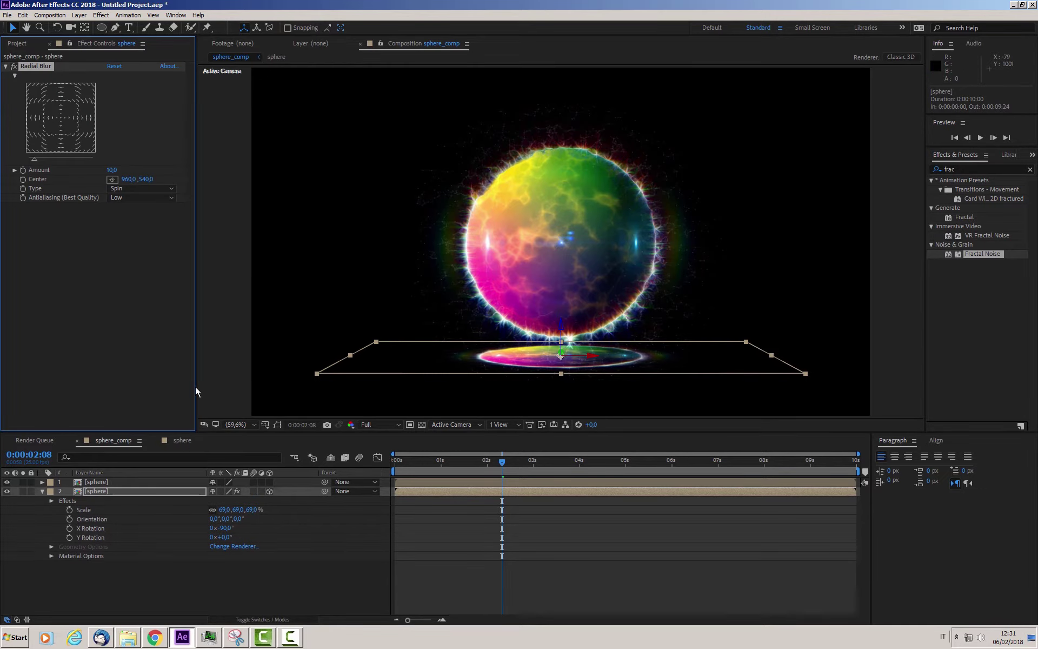
{"action": "left_click", "coordinate": [123, 189]}
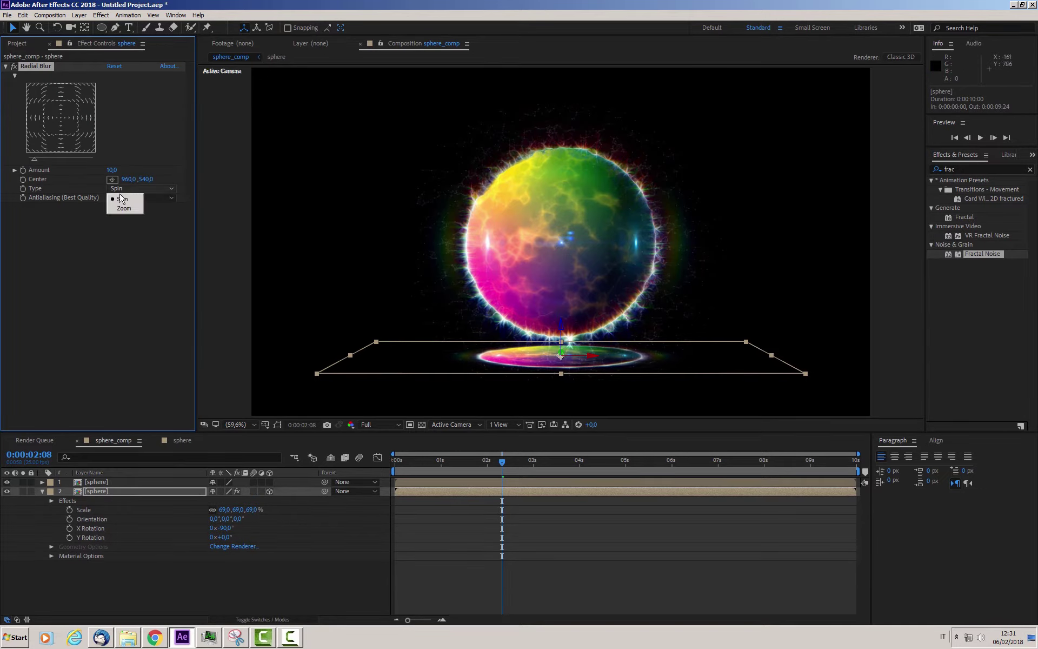
{"action": "left_click", "coordinate": [120, 206]}
{"action": "left_click", "coordinate": [112, 169]}
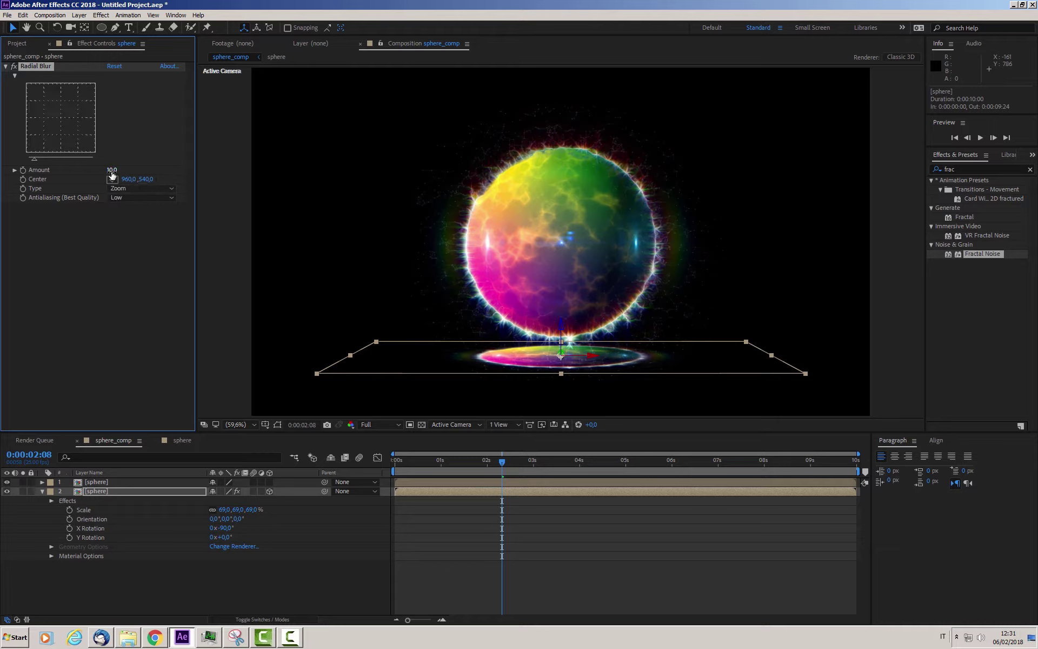
{"action": "type", "text": "60"}
{"action": "key", "text": "Return"}
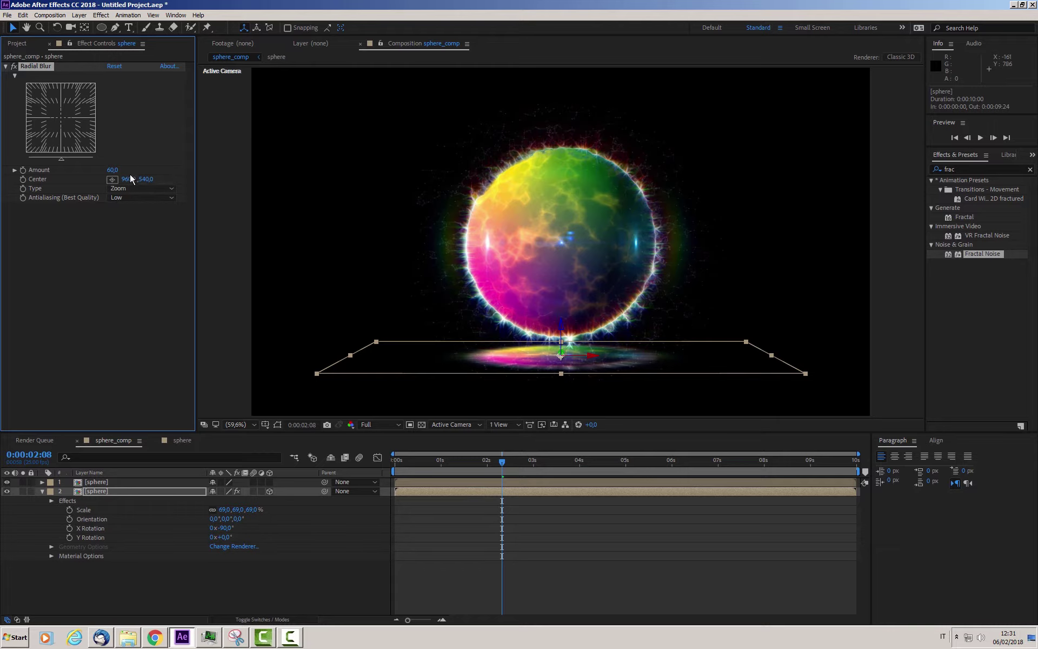
{"action": "left_click_drag", "start_coordinate": [112, 169], "coordinate": [142, 170]}
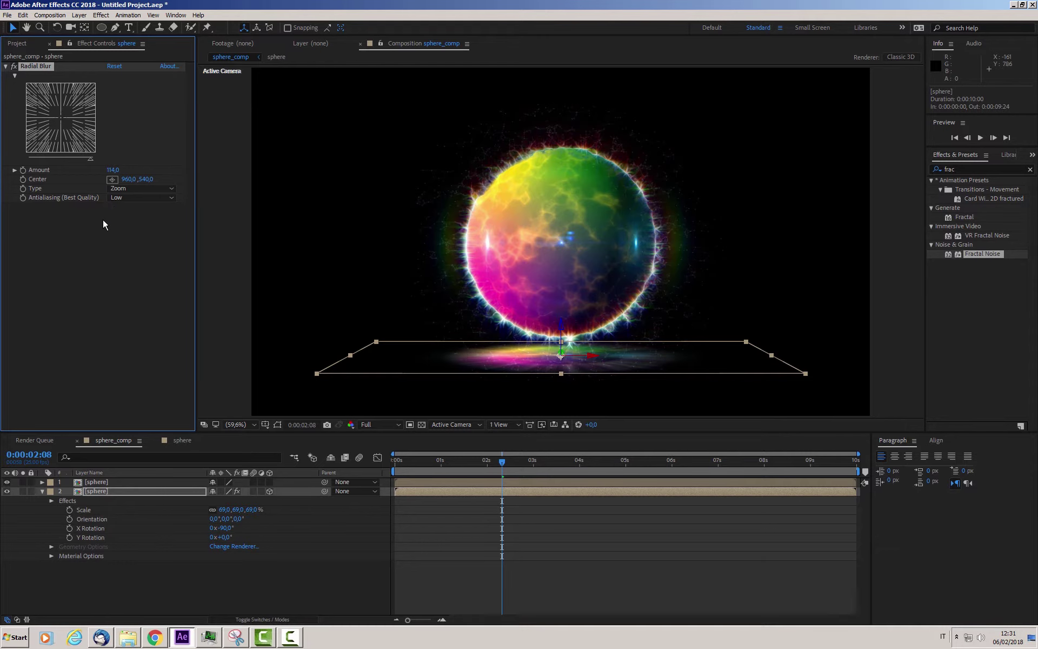
{"action": "left_click", "coordinate": [171, 593]}
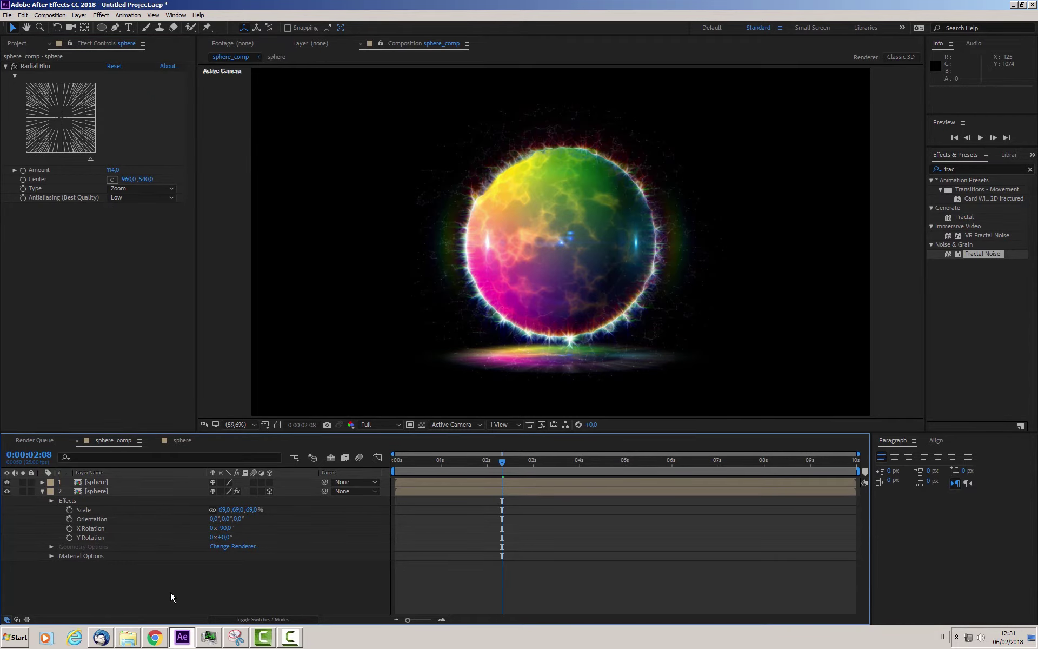
- Duplicate the reflection layer, set the copy to Screen mode with Radial Blur Amount 181
{"action": "left_click", "coordinate": [92, 490]}
{"action": "key", "text": "ctrl+d"}
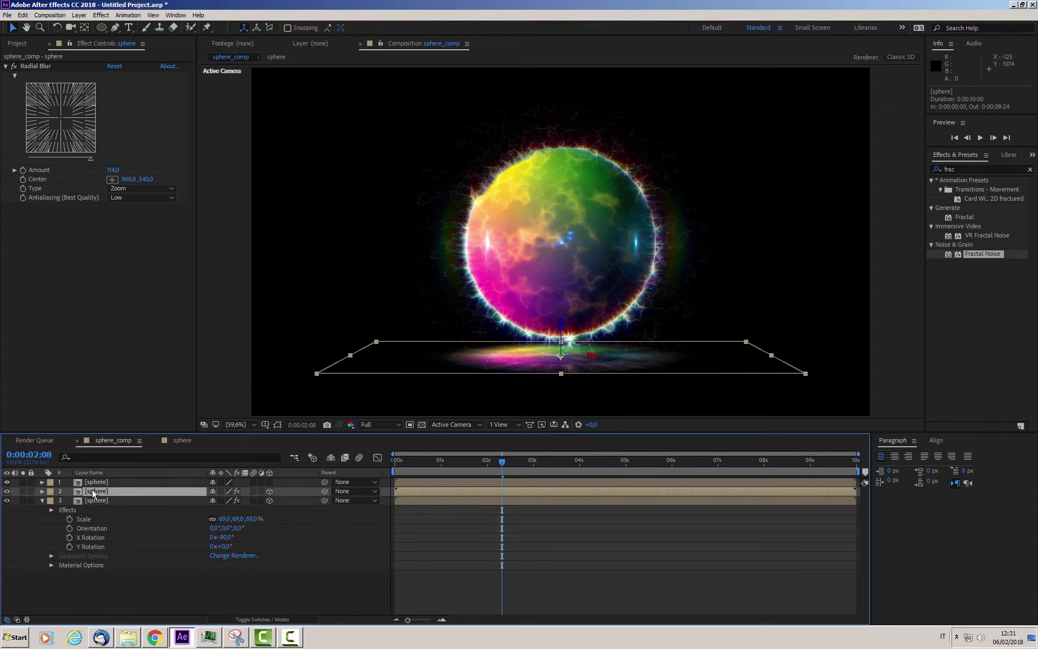
{"action": "left_click", "coordinate": [113, 170]}
{"action": "type", "text": "157"}
{"action": "key", "text": "Return"}
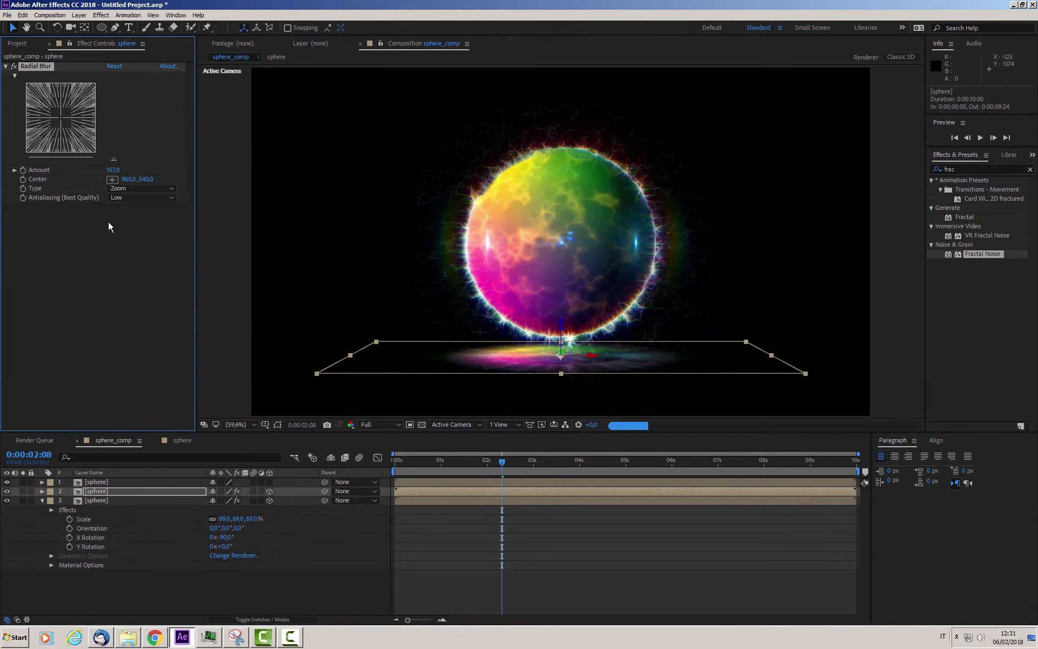
{"action": "left_click", "coordinate": [252, 619]}
{"action": "left_click", "coordinate": [231, 490]}
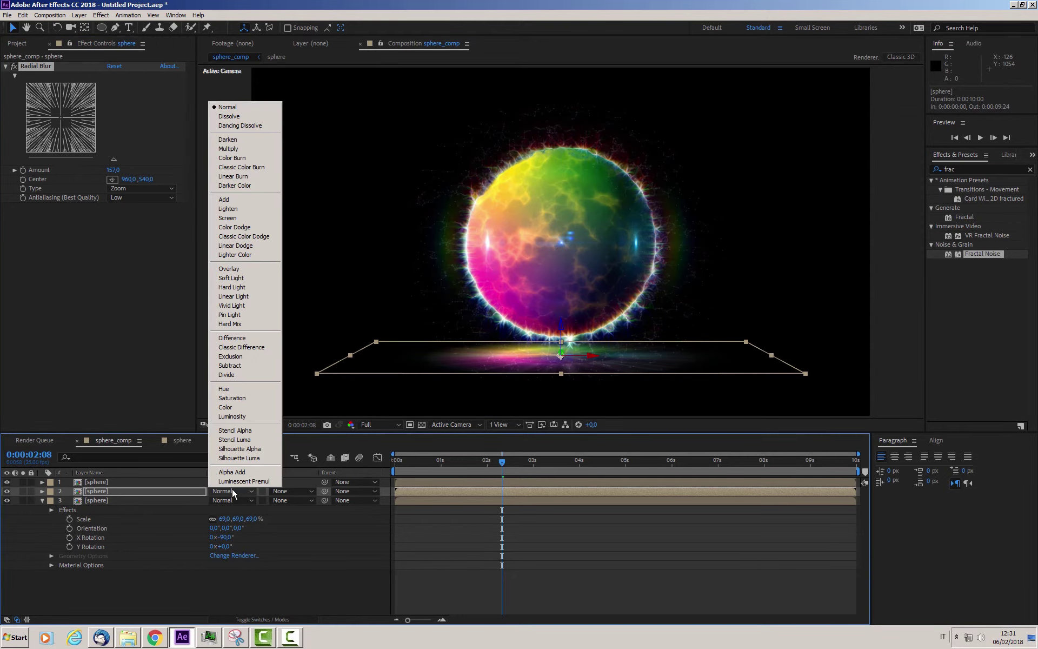
{"action": "left_click", "coordinate": [231, 219]}
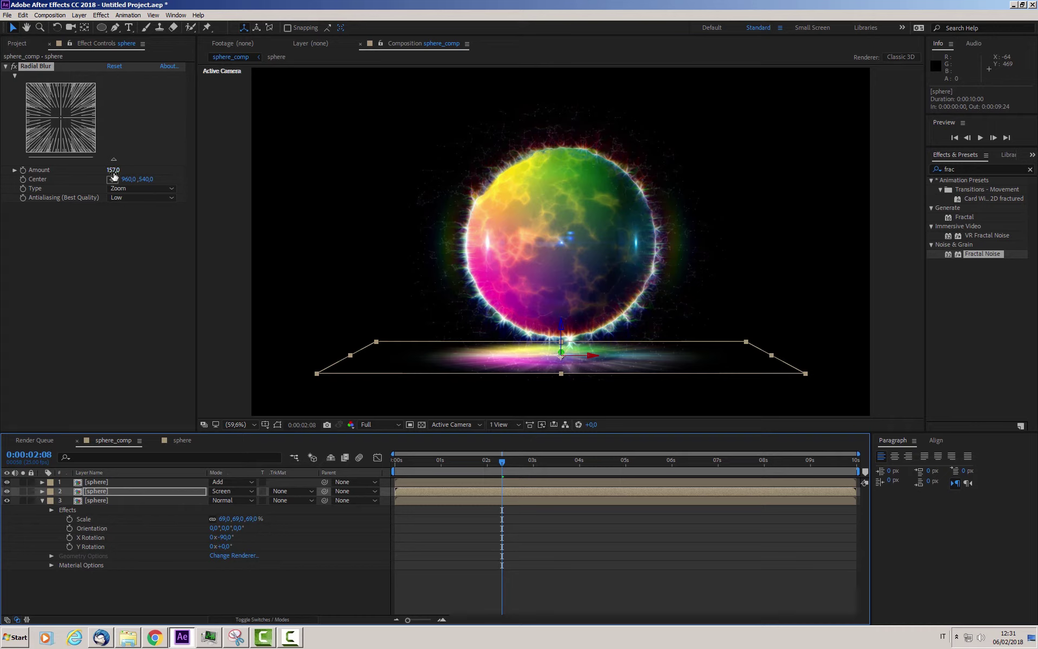
{"action": "left_click_drag", "start_coordinate": [114, 175], "coordinate": [127, 174]}
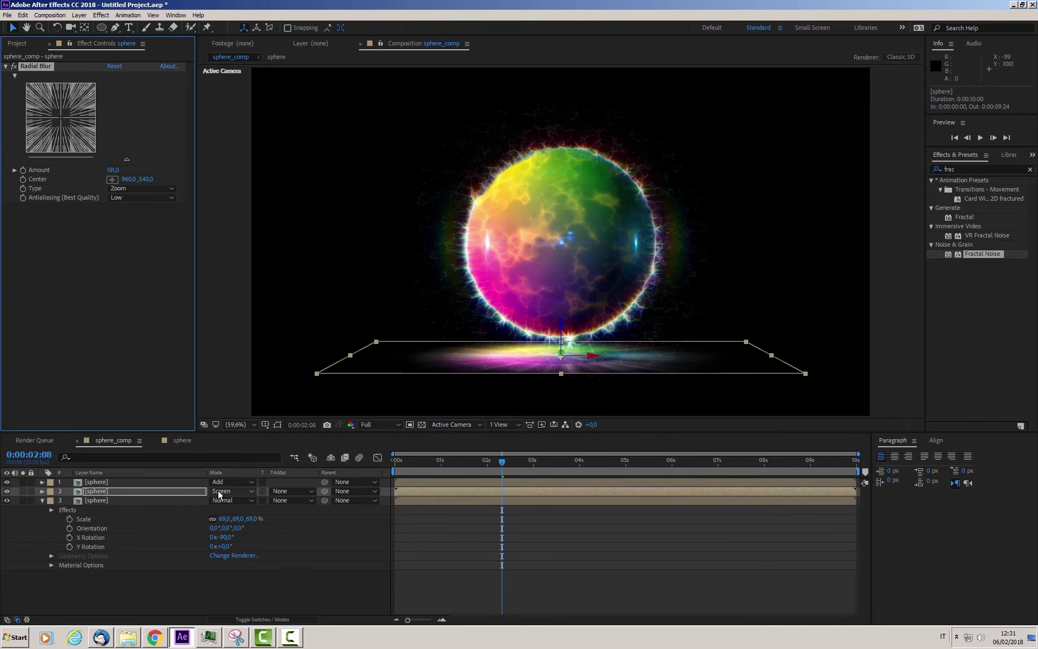
- Shrink the original reflection layer 3 to about 39% scale
{"action": "left_click", "coordinate": [100, 499]}
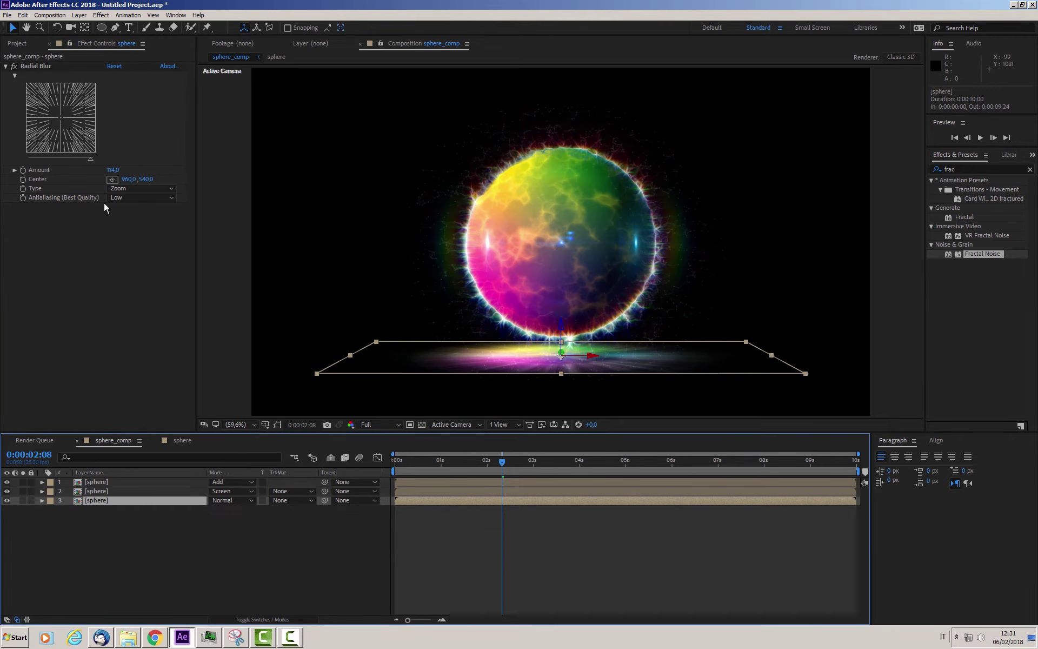
{"action": "key", "text": "s"}
{"action": "left_click_drag", "start_coordinate": [221, 509], "coordinate": [210, 512]}
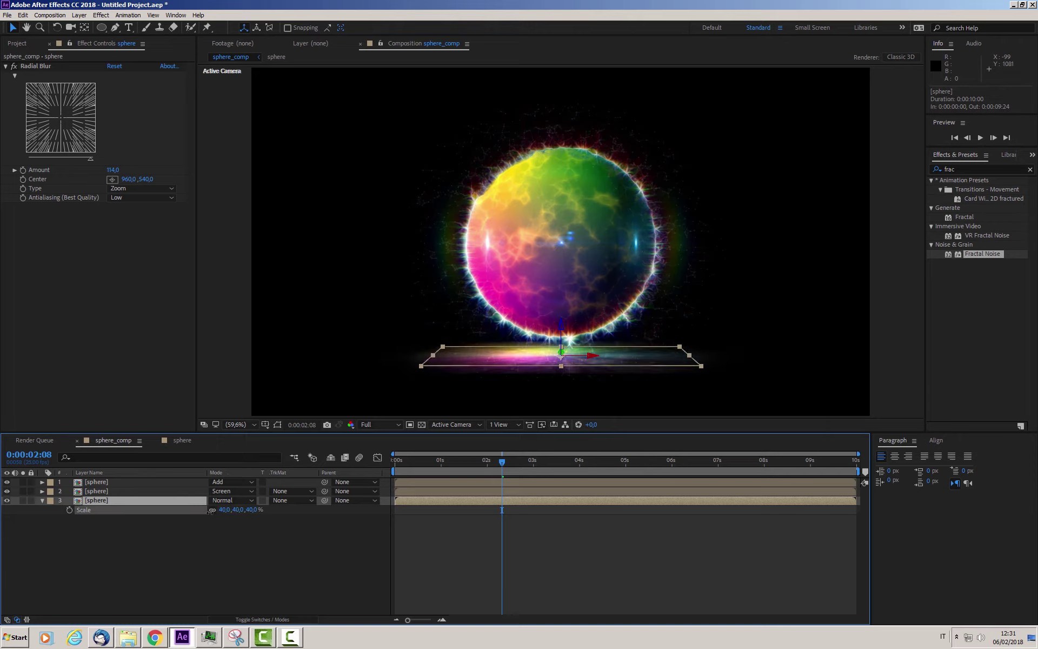
{"action": "left_click", "coordinate": [202, 550]}
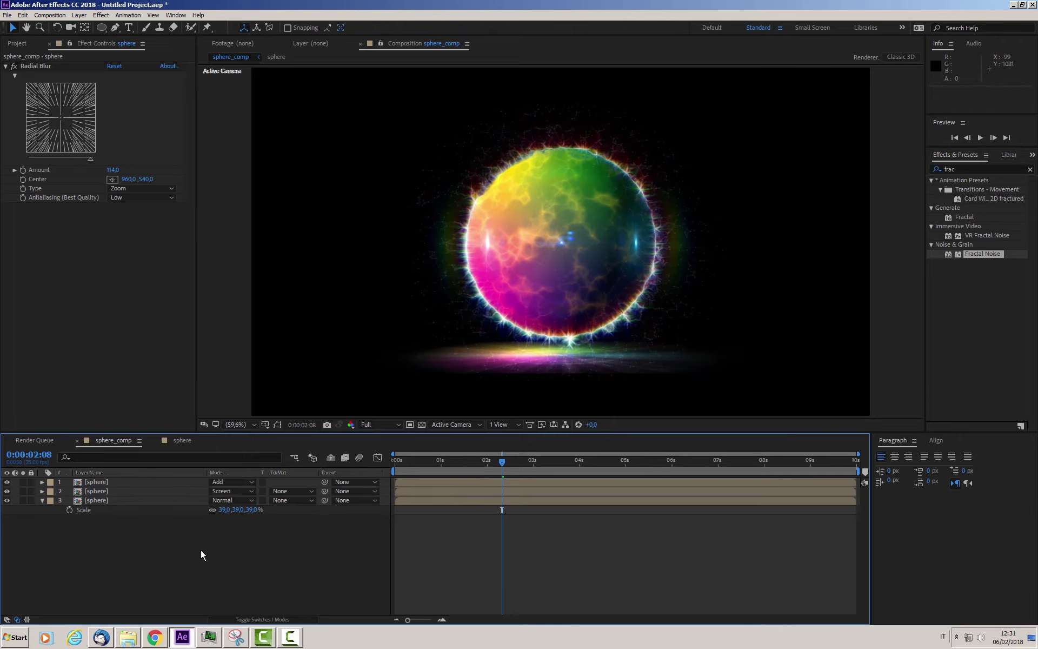
{"action": "left_click", "coordinate": [96, 490]}
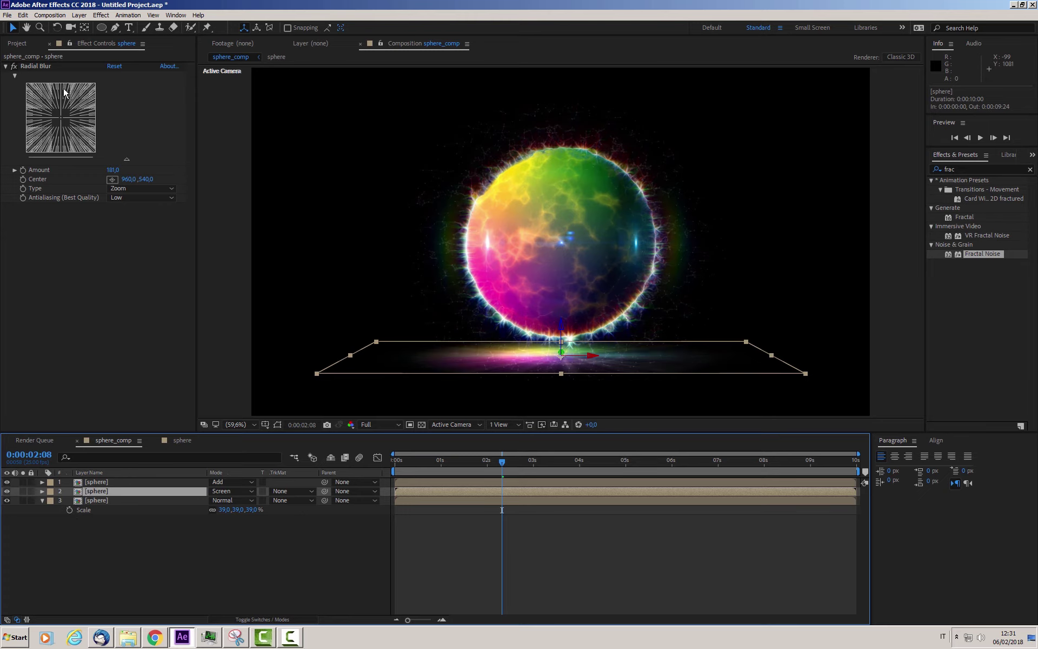
{"action": "left_click", "coordinate": [101, 28]}
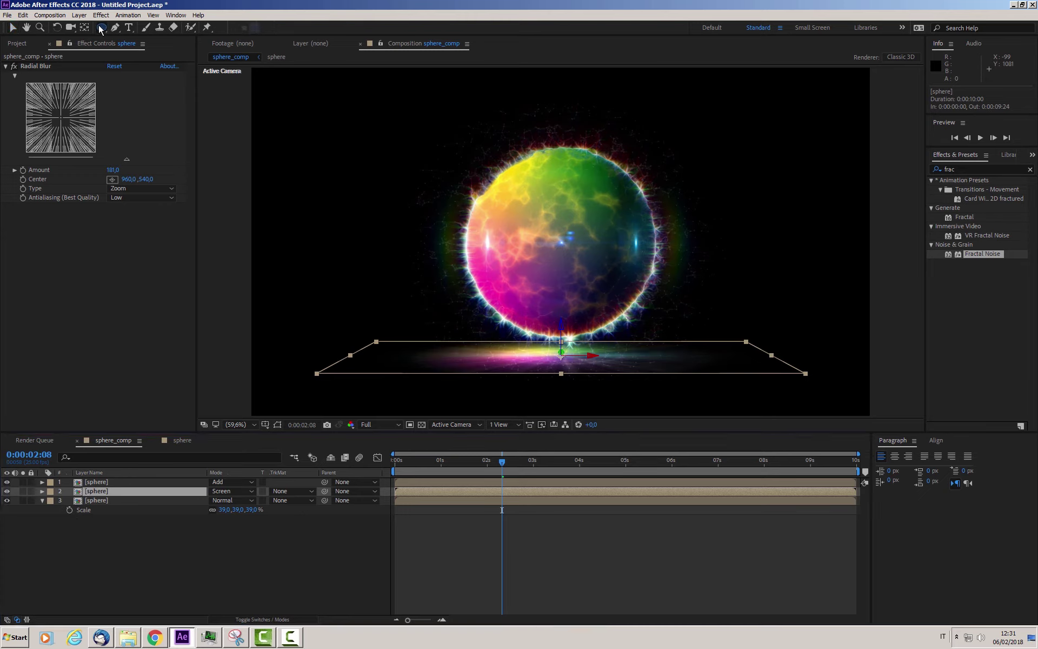
- Add a full-layer ellipse mask to the Screen reflection copy and contract it while soloed
{"action": "double_click", "coordinate": [101, 28]}
{"action": "key", "text": "v"}
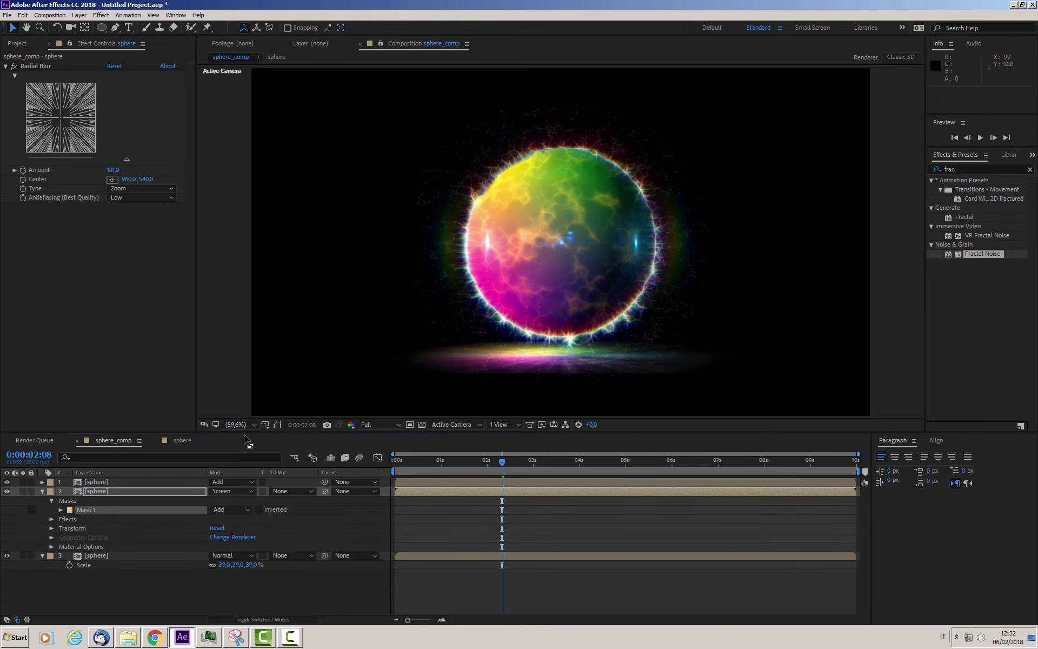
{"action": "left_click", "coordinate": [278, 425]}
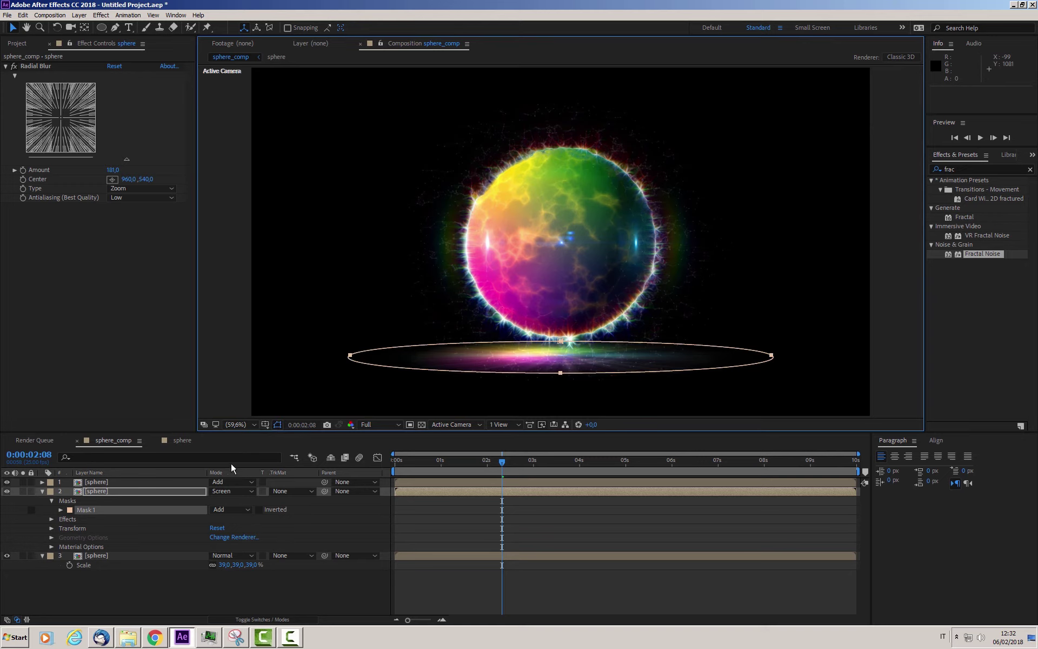
{"action": "left_click", "coordinate": [60, 510]}
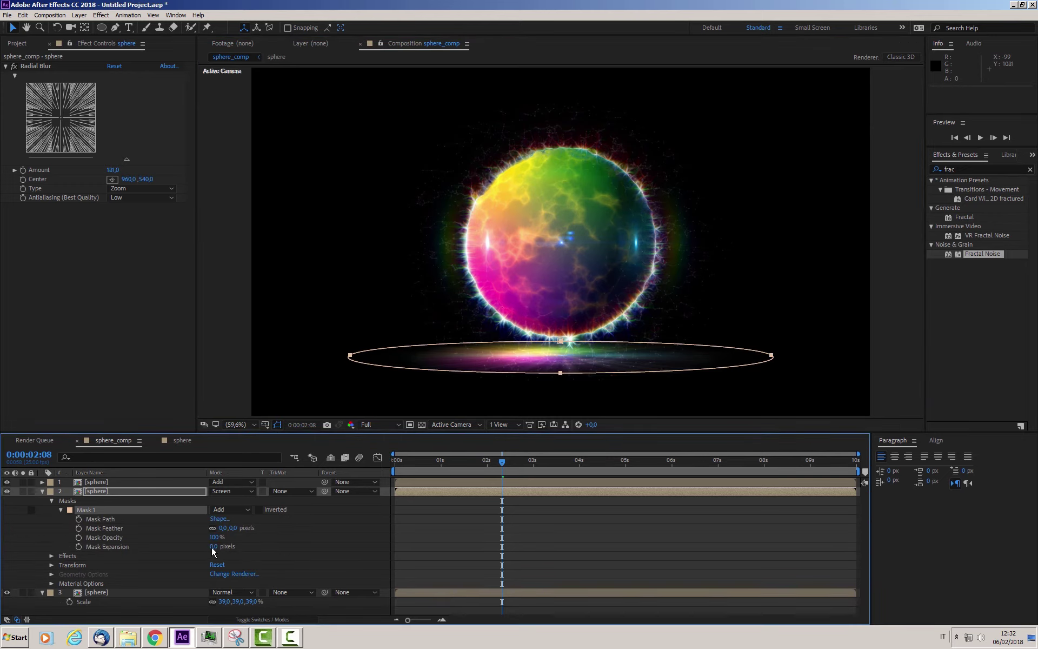
{"action": "left_click", "coordinate": [277, 424]}
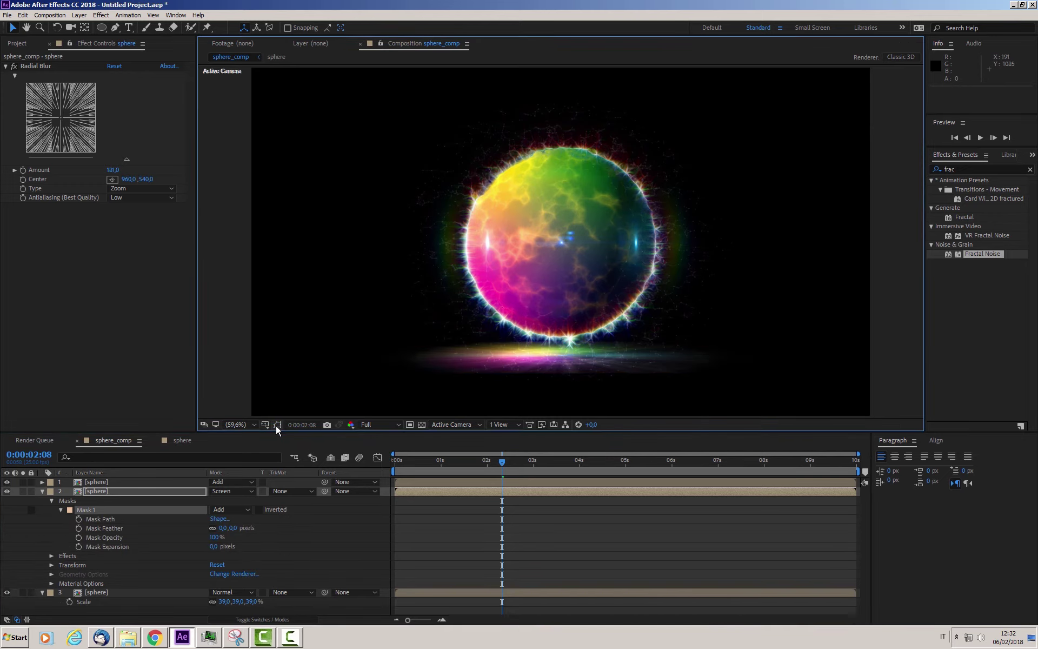
{"action": "left_click_drag", "start_coordinate": [214, 546], "coordinate": [204, 548]}
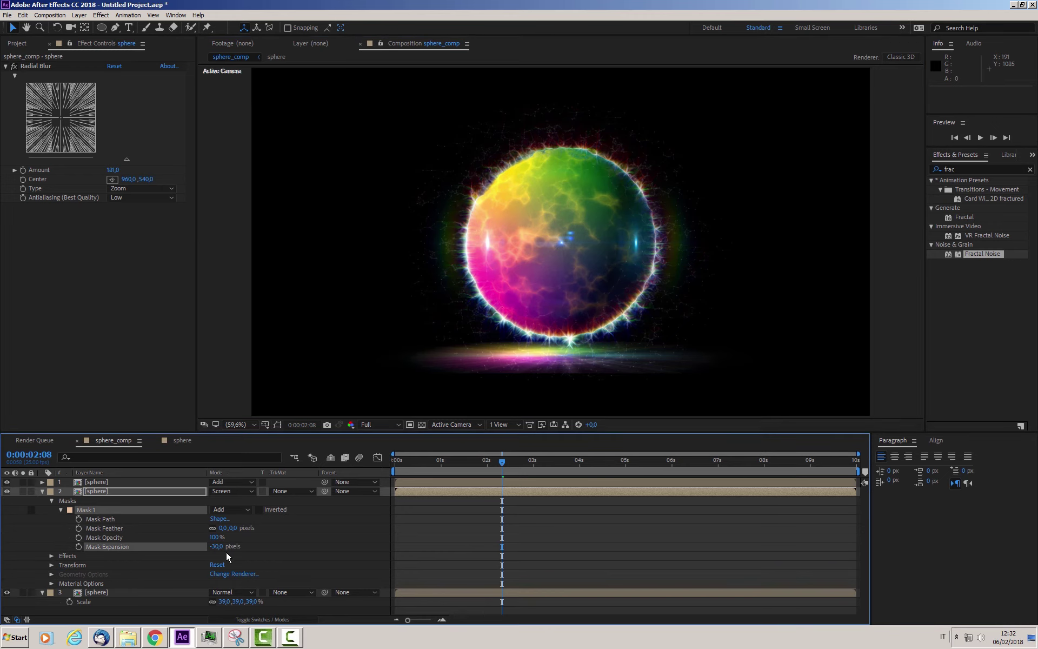
{"action": "left_click_drag", "start_coordinate": [216, 546], "coordinate": [181, 559]}
{"action": "left_click", "coordinate": [22, 490]}
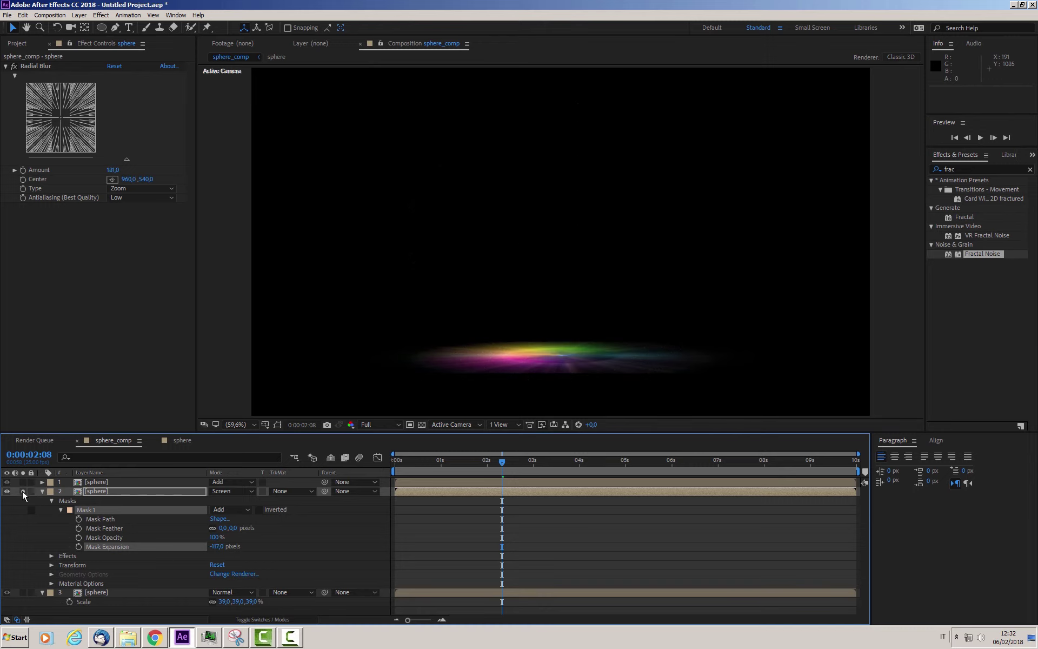
{"action": "left_click_drag", "start_coordinate": [213, 547], "coordinate": [84, 562]}
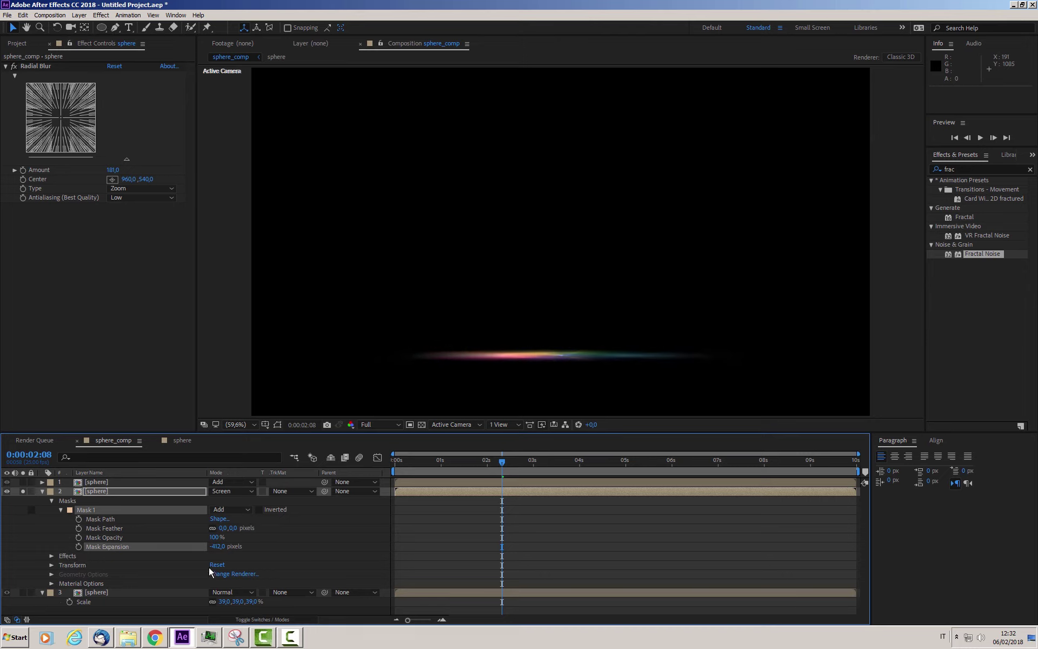
- Set Mask Feather to 100 pixels and Mask Expansion to -400, then turn off solo
{"action": "left_click", "coordinate": [217, 547]}
{"action": "type", "text": "-2"}
{"action": "key", "text": "Return"}
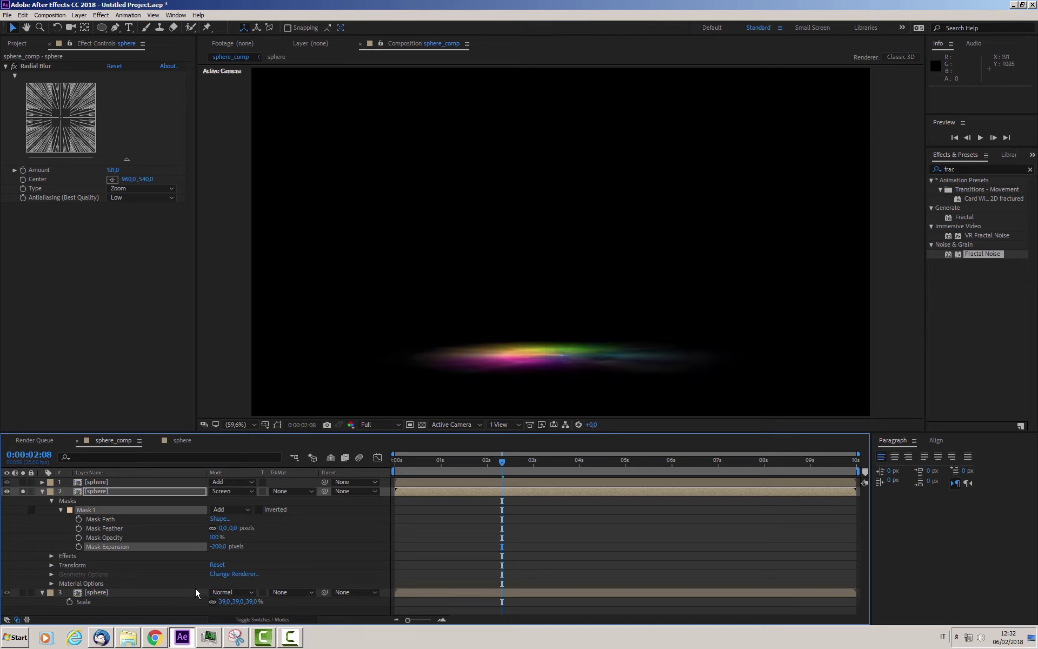
{"action": "left_click", "coordinate": [223, 527]}
{"action": "type", "text": "100"}
{"action": "key", "text": "Return"}
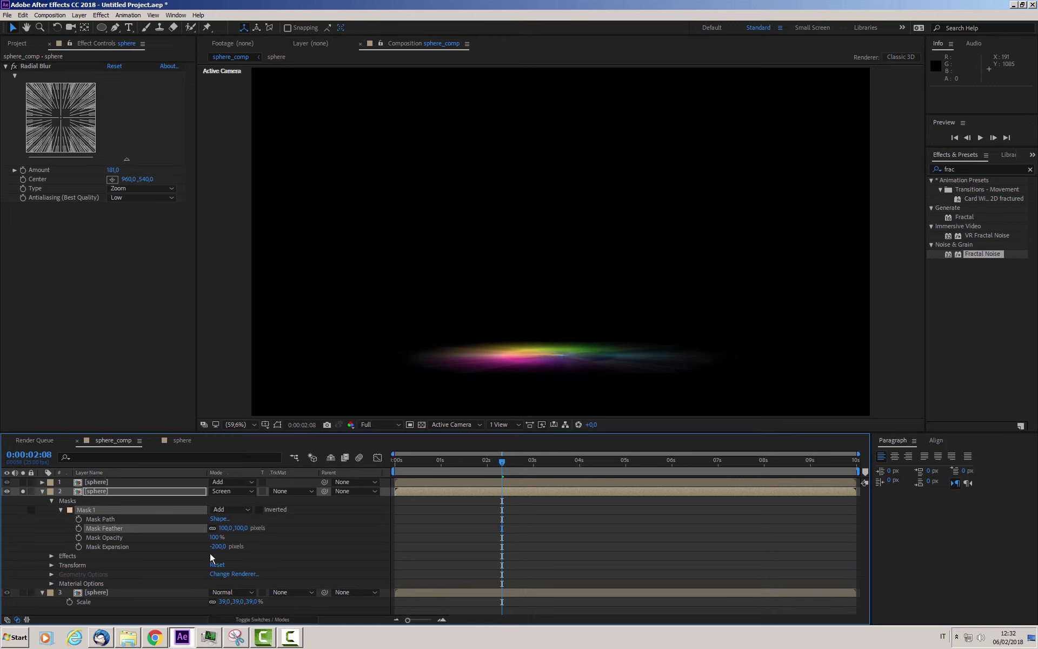
{"action": "left_click", "coordinate": [217, 546]}
{"action": "type", "text": "-400"}
{"action": "key", "text": "Return"}
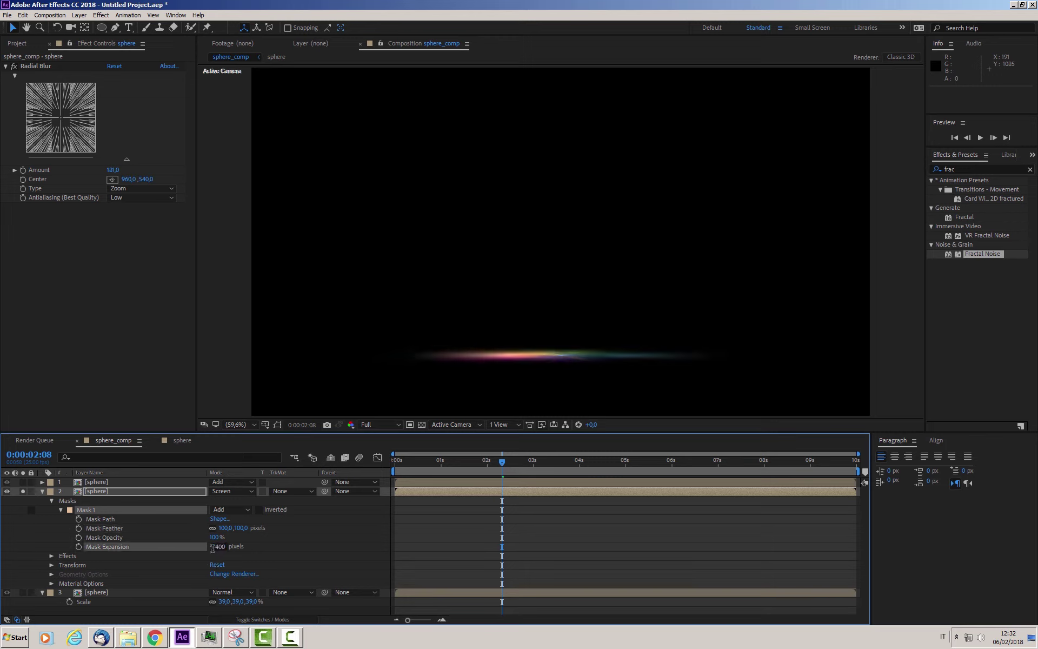
{"action": "left_click", "coordinate": [213, 546]}
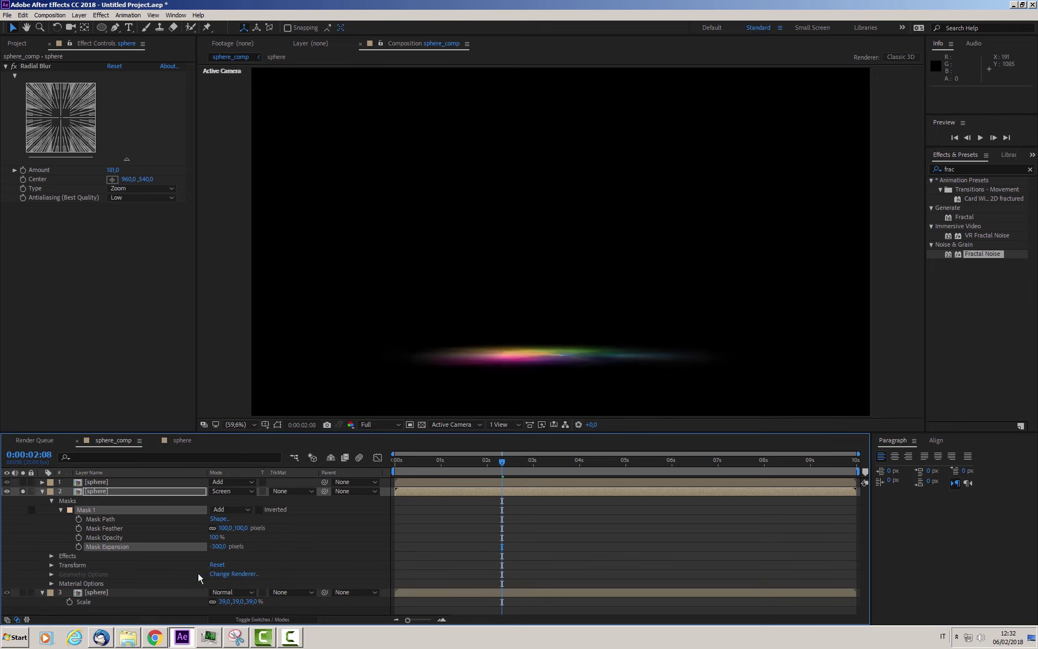
{"action": "left_click", "coordinate": [42, 492]}
{"action": "left_click", "coordinate": [23, 490]}
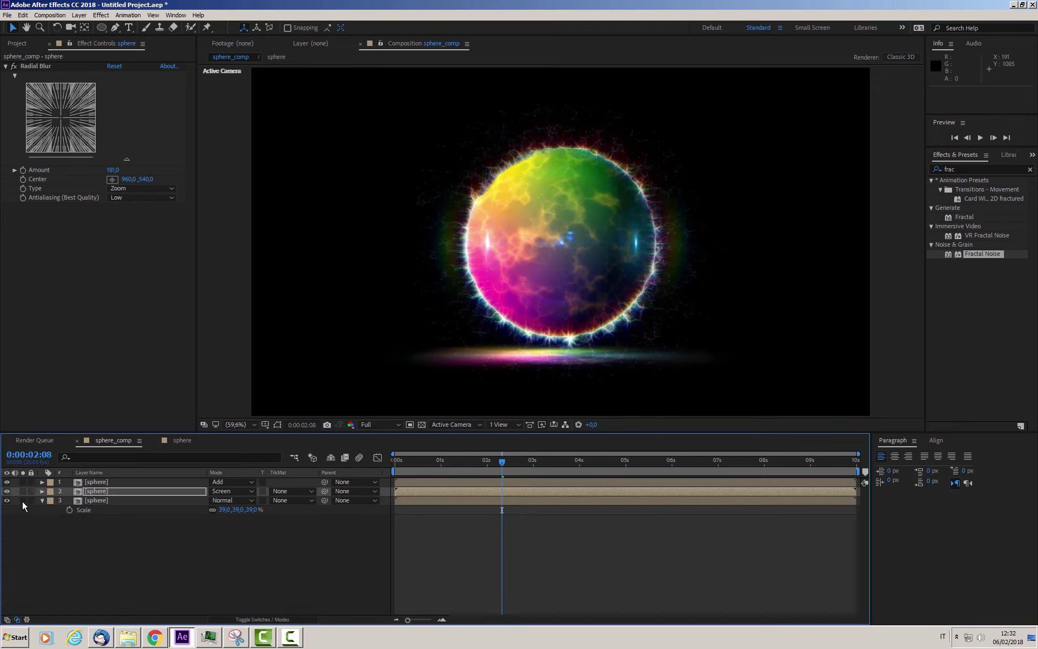
- Check layer 3's glow, then set its Scale to 60% after briefly trying 50%
{"action": "left_click", "coordinate": [23, 500]}
{"action": "left_click", "coordinate": [22, 501]}
{"action": "left_click", "coordinate": [95, 500]}
{"action": "left_click", "coordinate": [222, 510]}
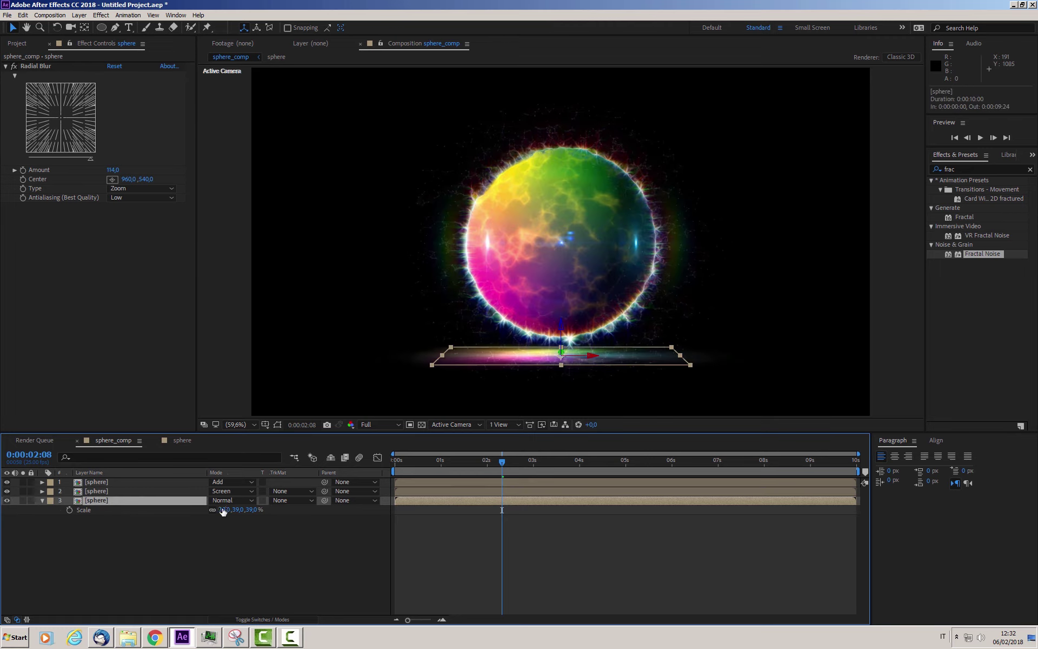
{"action": "type", "text": "50"}
{"action": "key", "text": "Return"}
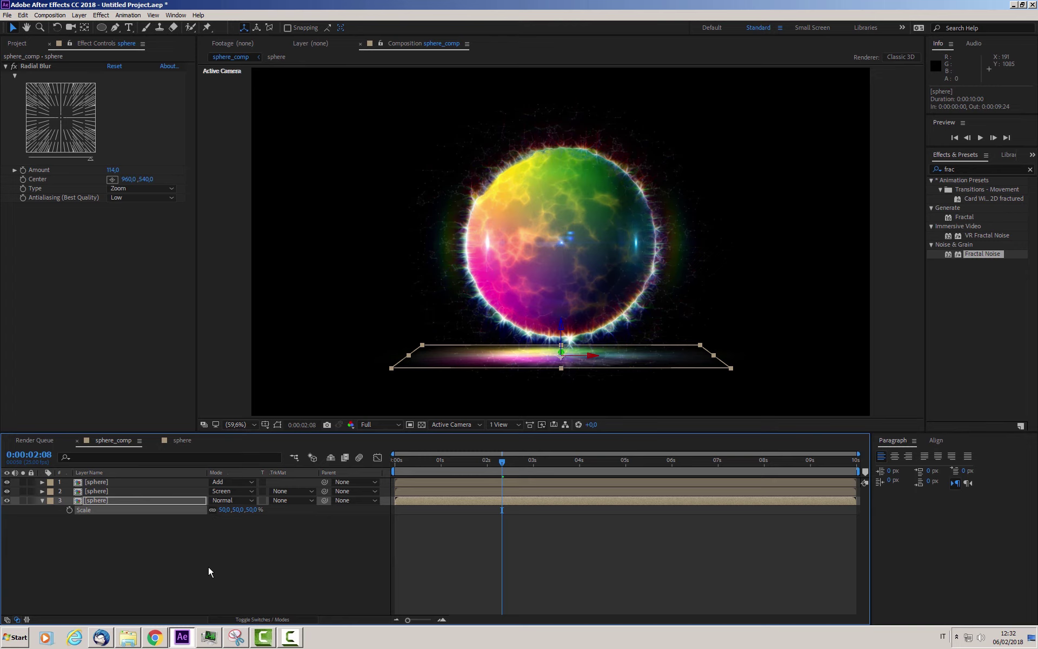
{"action": "type", "text": "60"}
{"action": "key", "text": "Return"}
{"action": "left_click", "coordinate": [191, 549]}
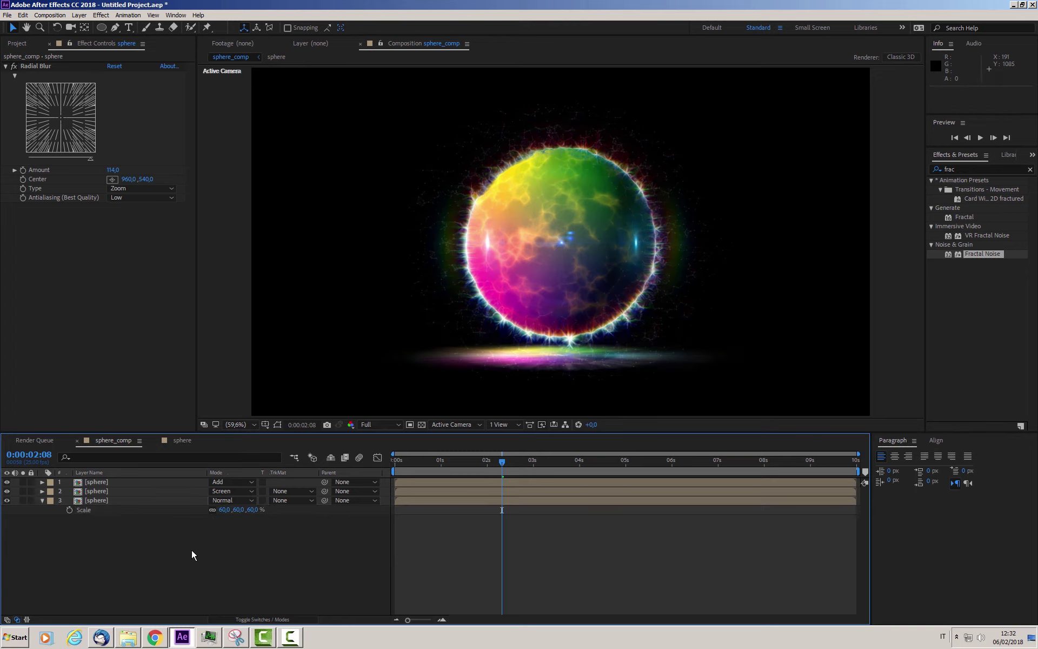